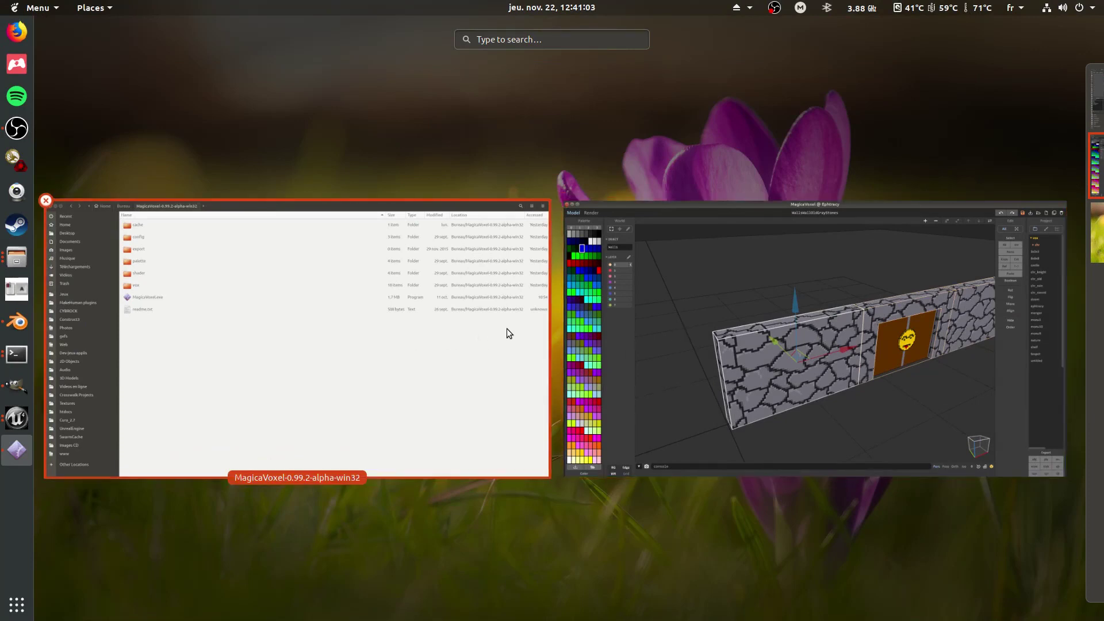
- Select MagicaVoxel.exe in the MagicaVoxel-0.99.2-alpha-win32 folder and switch to the open MagicaVoxel window
click(345, 311)
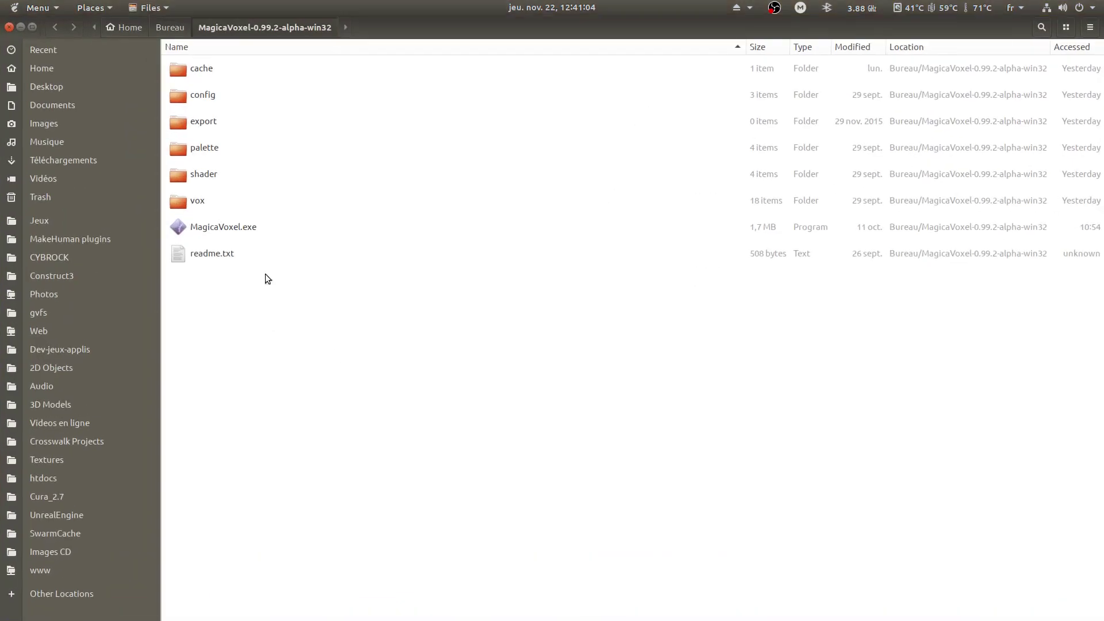
click(198, 228)
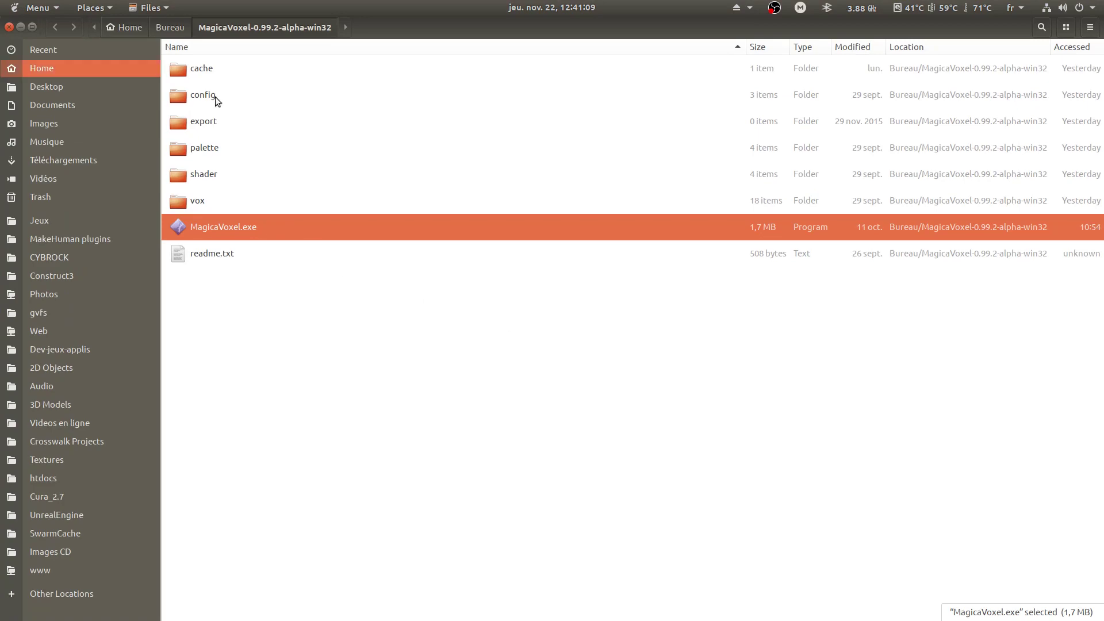
key(super)
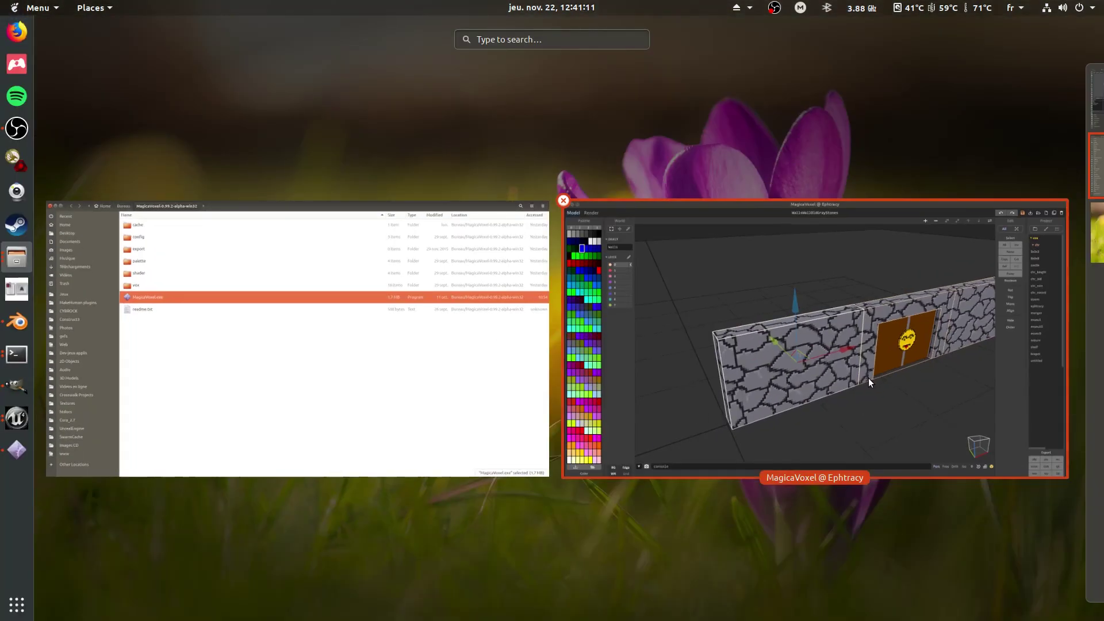
click(813, 350)
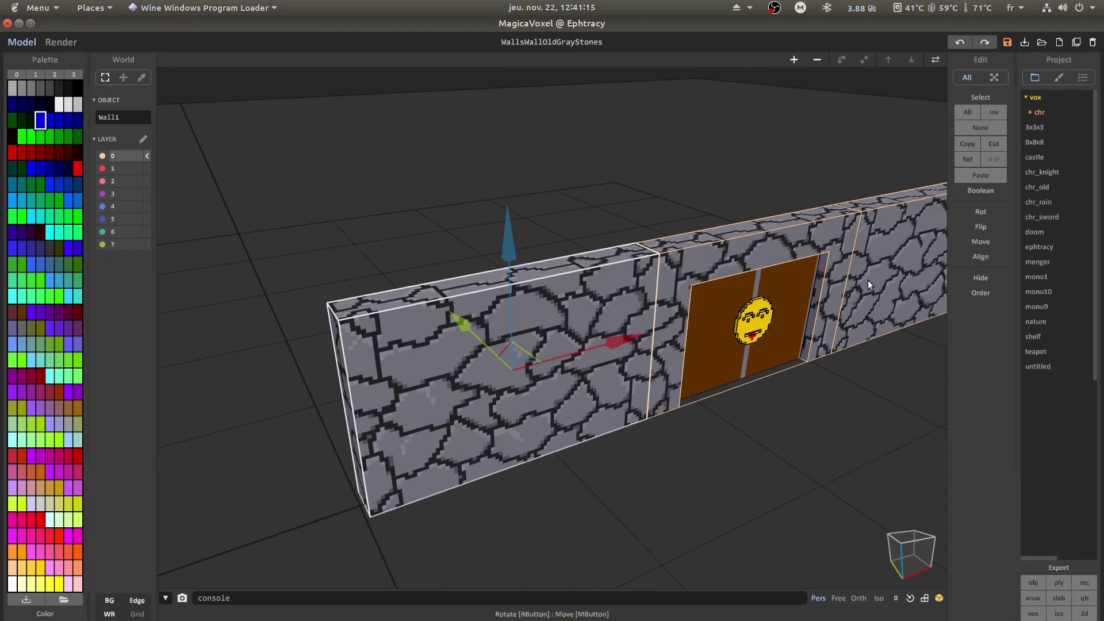
- Open the Wall1 object for voxel editing
scroll(869, 352, down, 3)
middle_drag(892, 334, 667, 488)
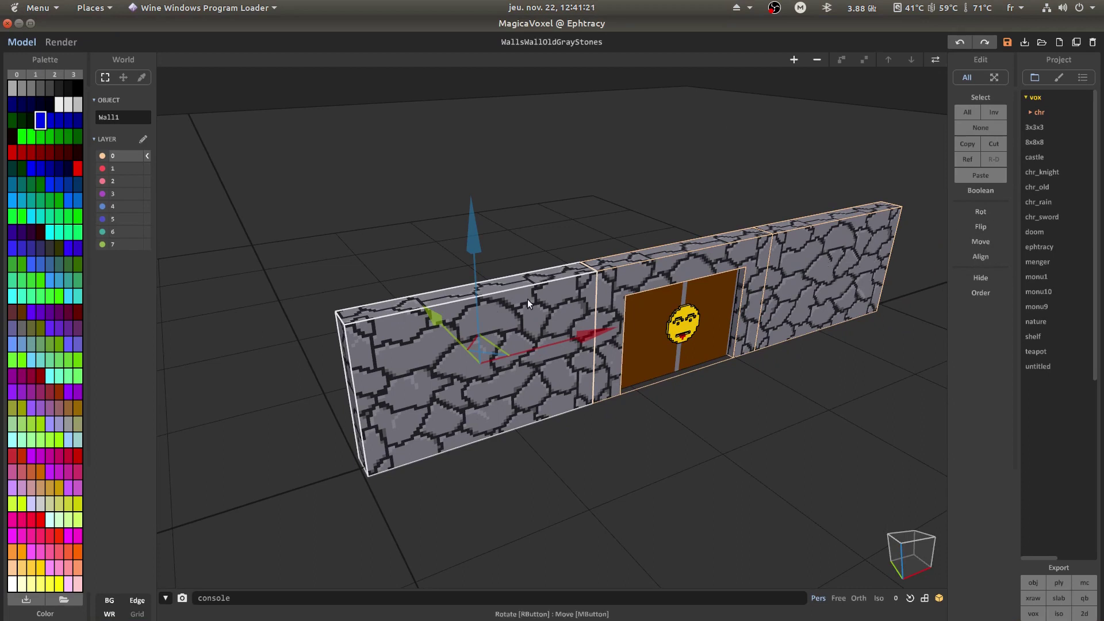
right_drag(499, 423, 661, 380)
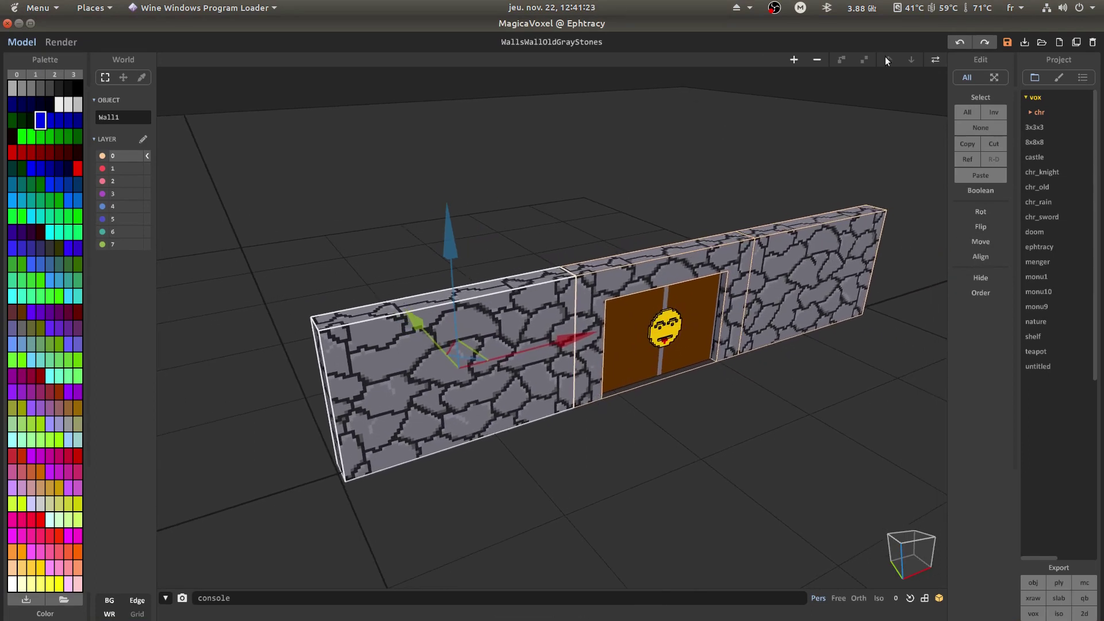
click(936, 59)
scroll(431, 328, up, 5)
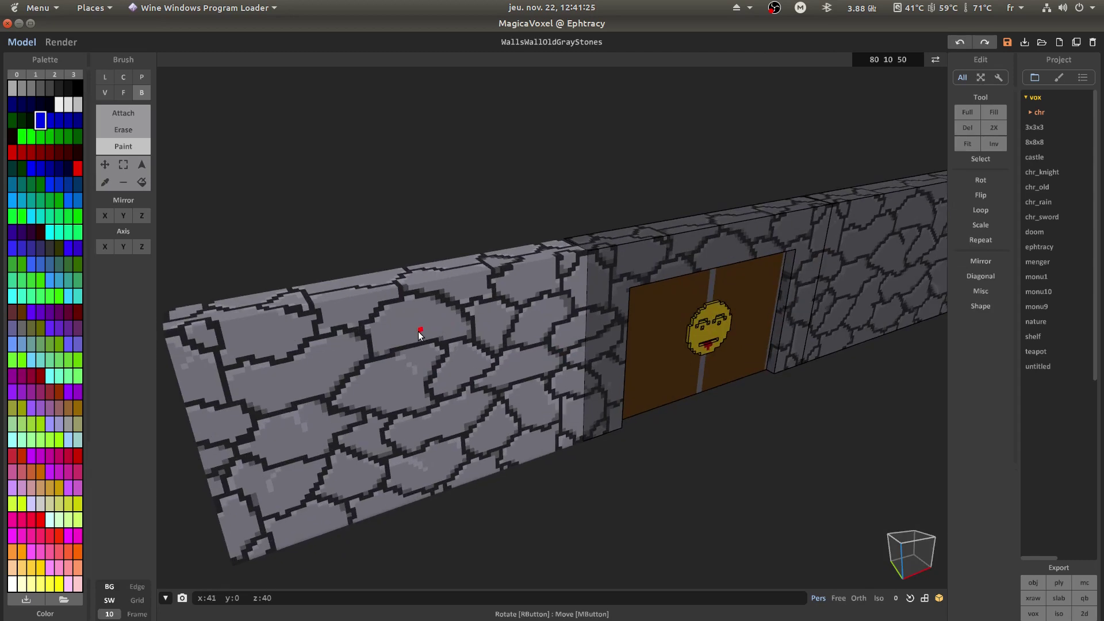
- Erase two side-by-side voxels from a large stone in the upper part of Wall1's front face
right_drag(493, 402, 696, 515)
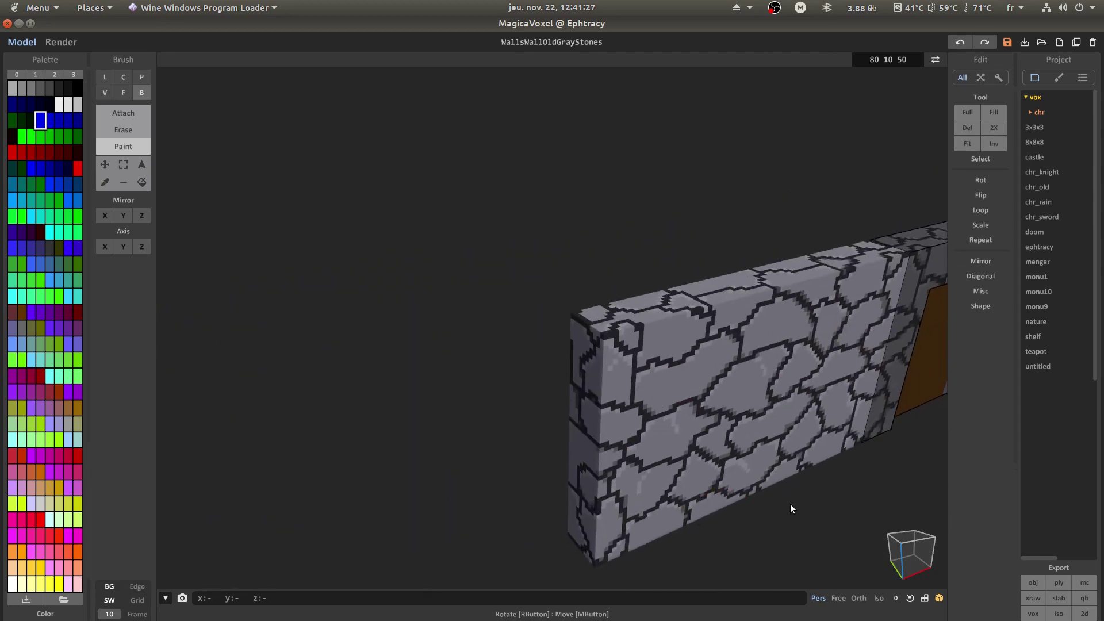
right_drag(790, 504, 663, 467)
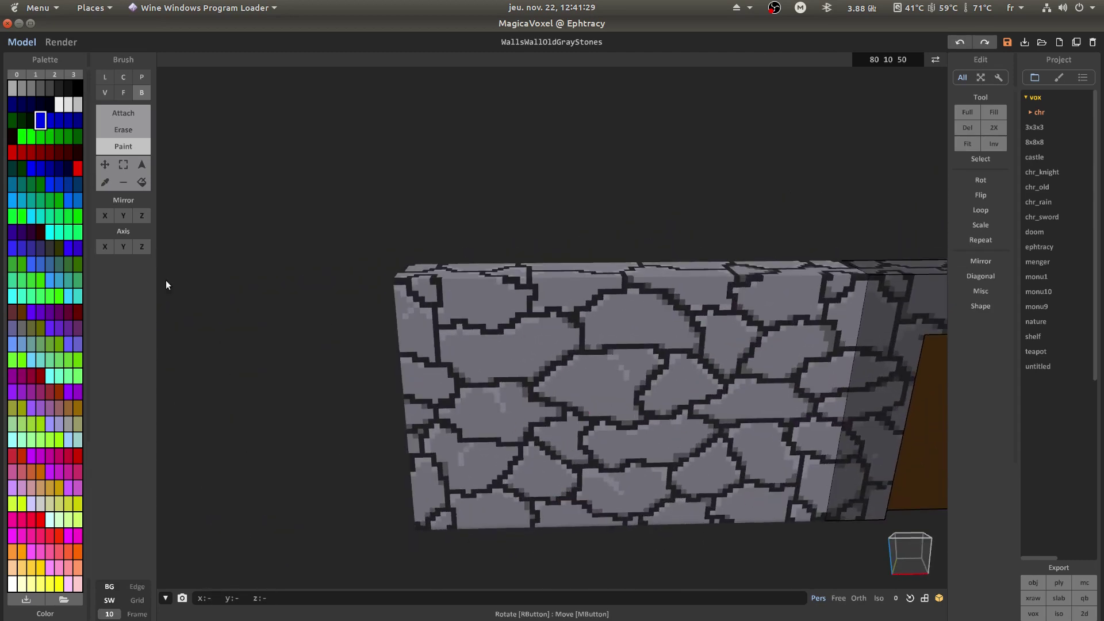
right_drag(167, 285, 492, 324)
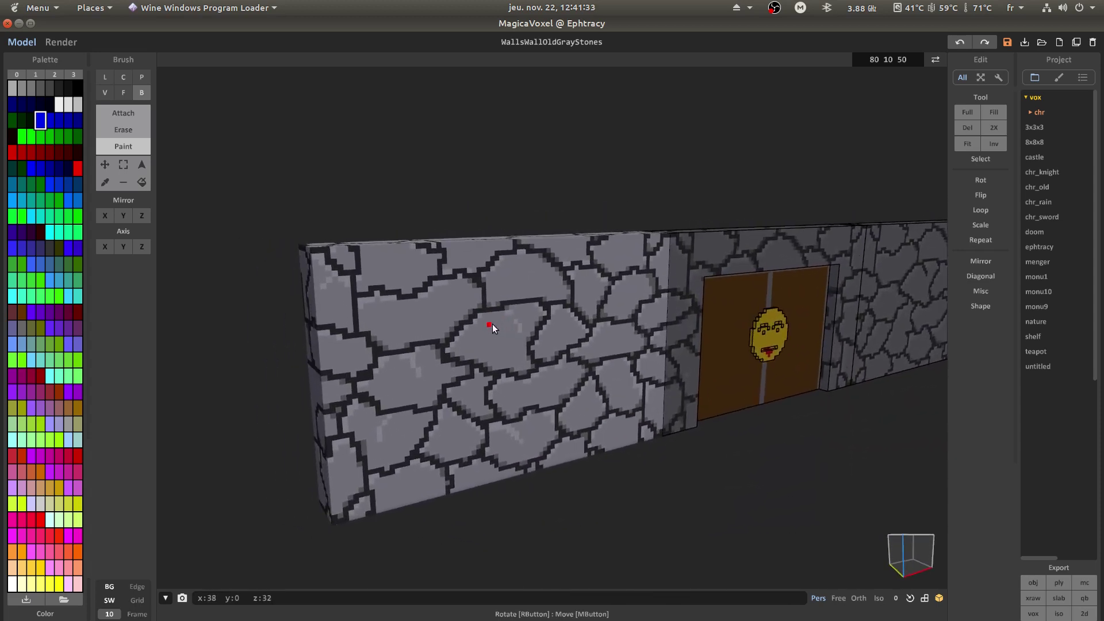
scroll(282, 350, up, 2)
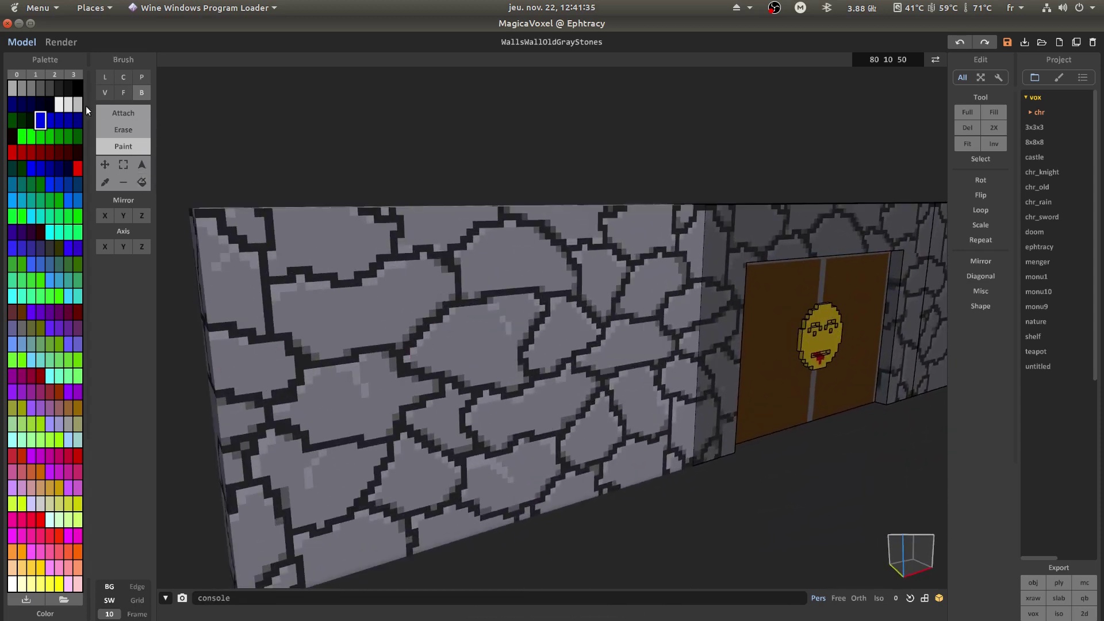
click(128, 127)
click(363, 310)
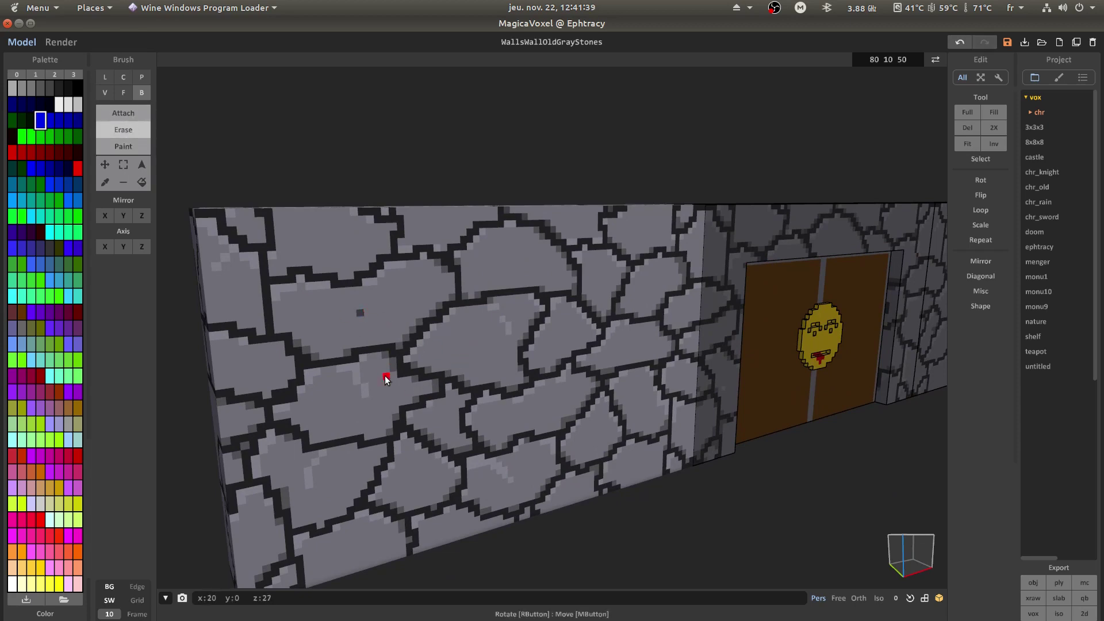
scroll(379, 368, up, 2)
mouse_move(338, 349)
right_down()
mouse_move(601, 350)
mouse_move(500, 337)
right_up()
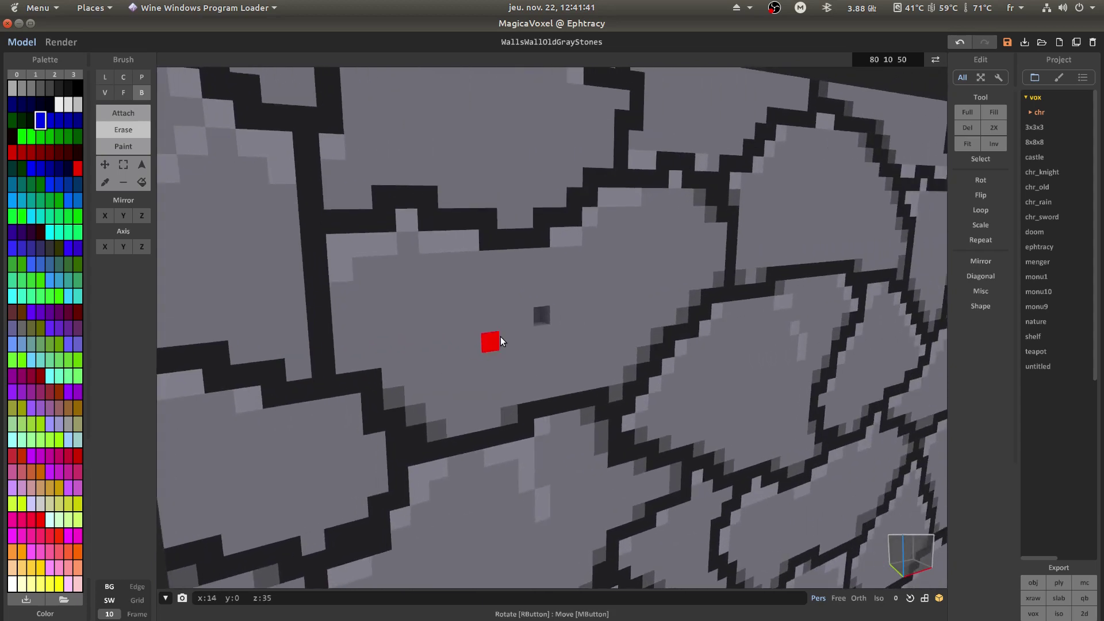
click(552, 319)
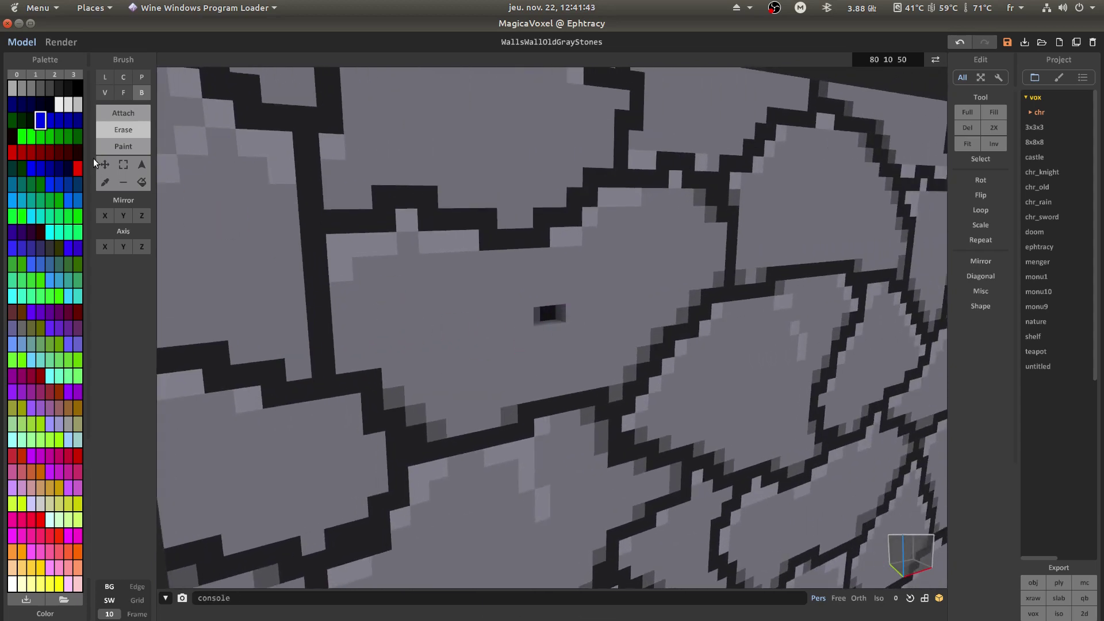
- Fill the two-voxel hole in the stone with gray voxels using the Attach brush mode
click(22, 88)
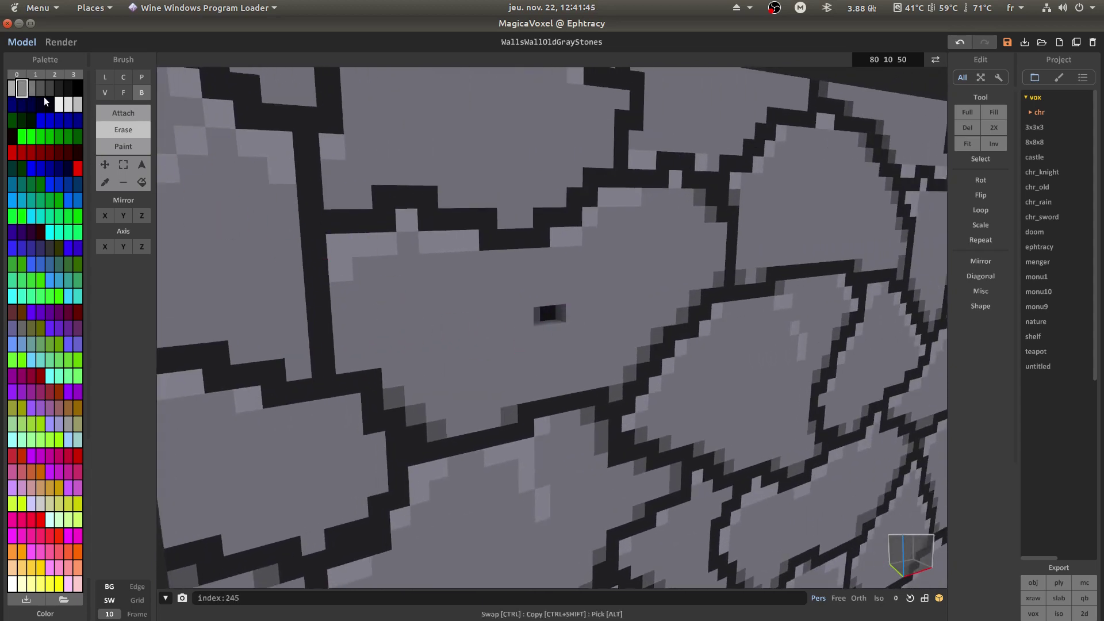
click(31, 88)
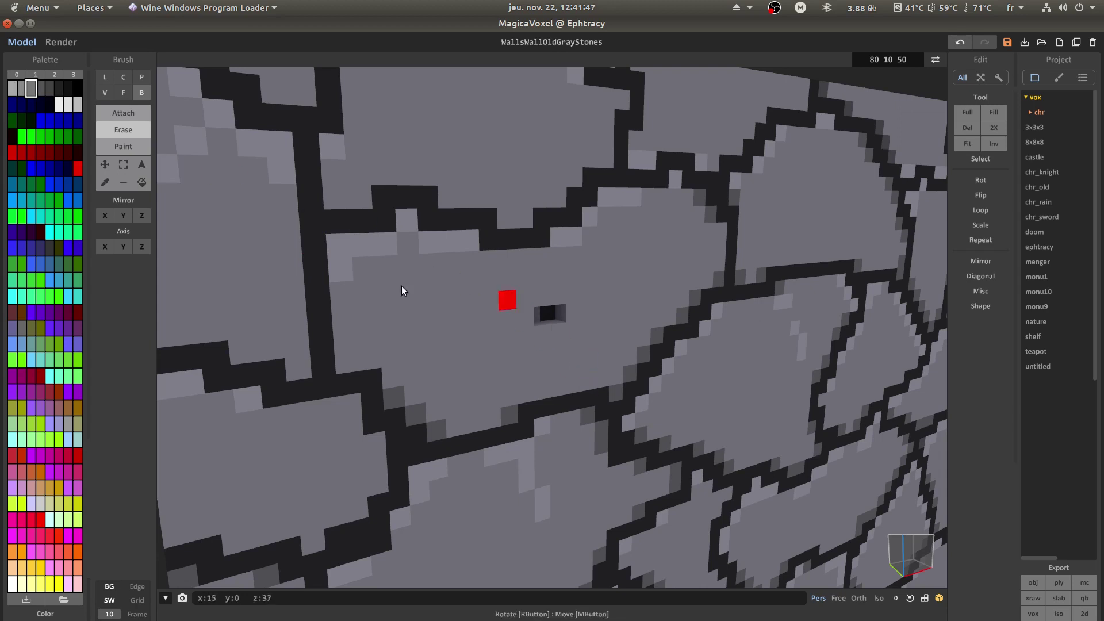
click(114, 117)
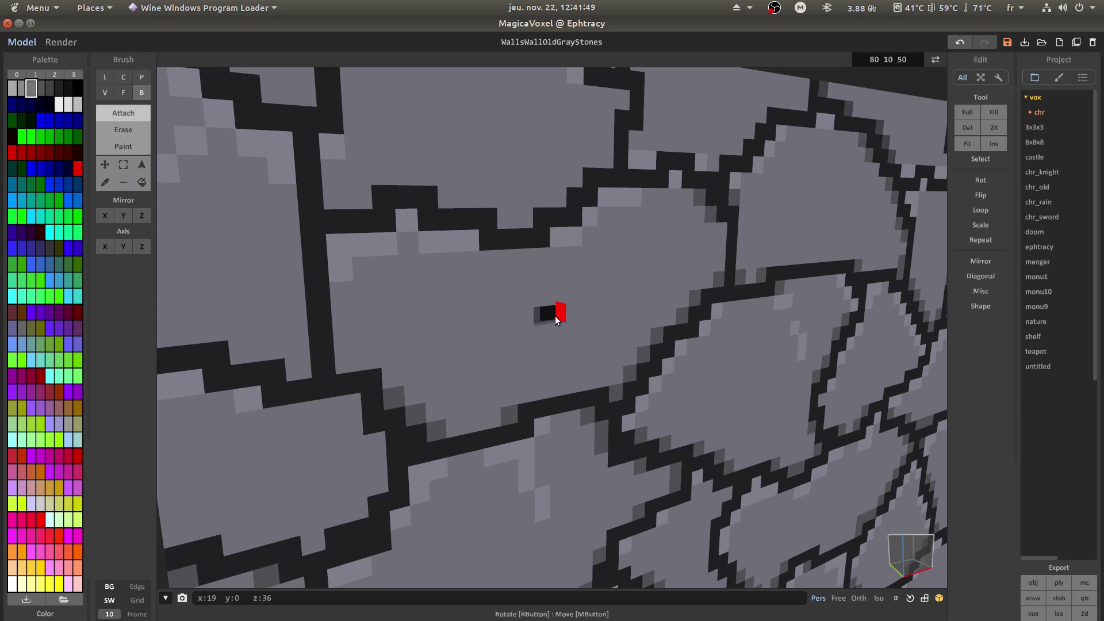
click(533, 318)
right_drag(656, 370, 661, 345)
- Paint a dark red (palette index 108) smiley face with two eyes and a curved mouth on the large stone
click(101, 147)
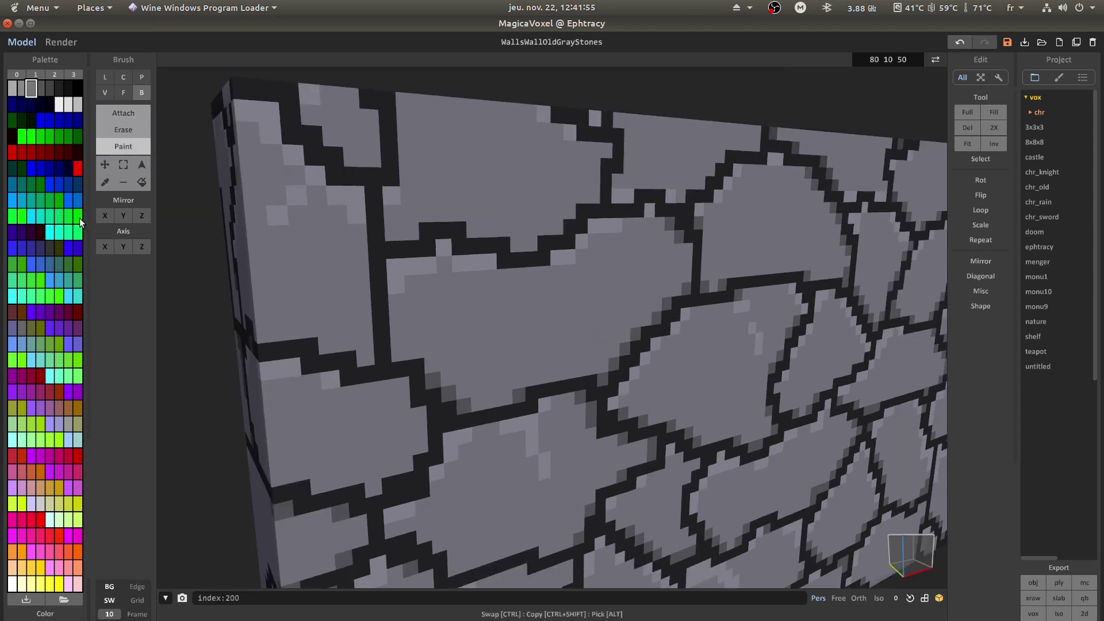
click(41, 376)
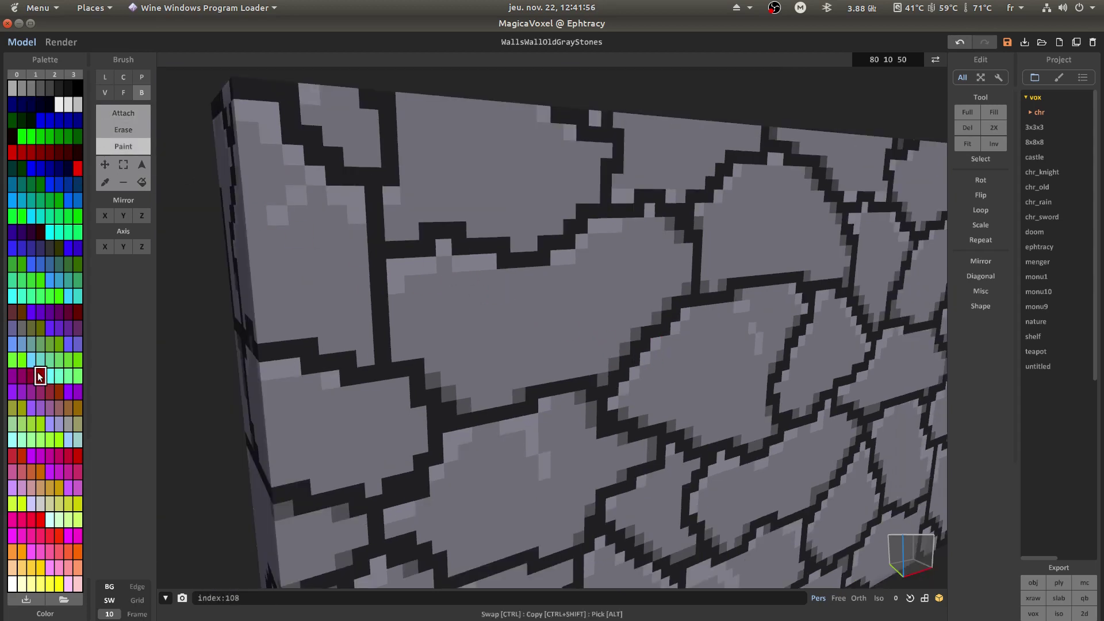
click(517, 306)
click(502, 342)
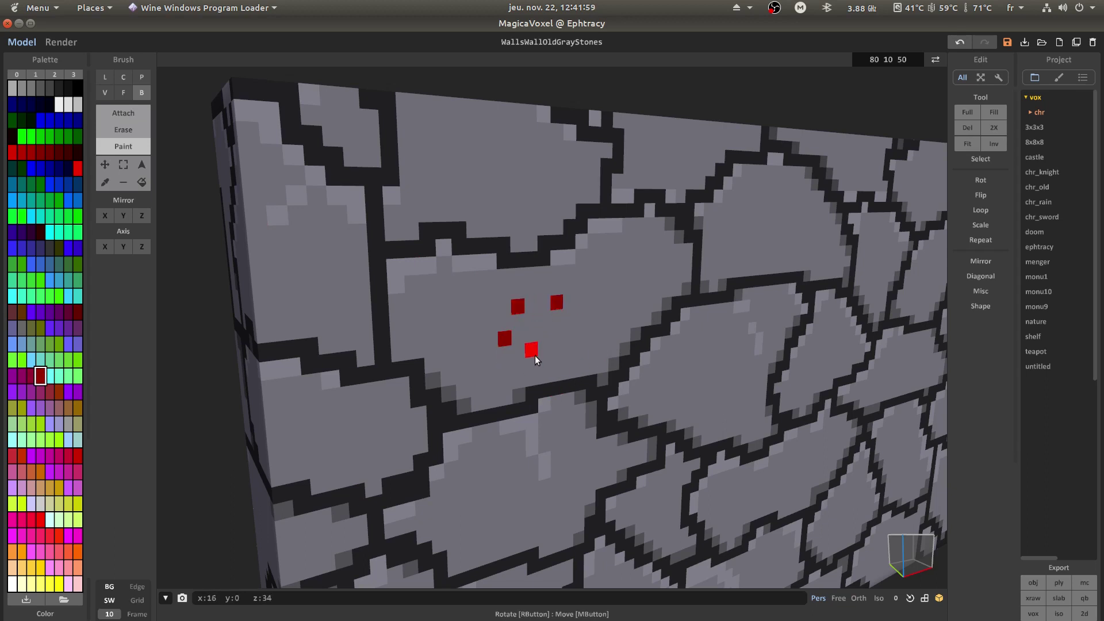
click(561, 350)
click(581, 328)
click(508, 351)
click(518, 352)
click(547, 353)
click(570, 346)
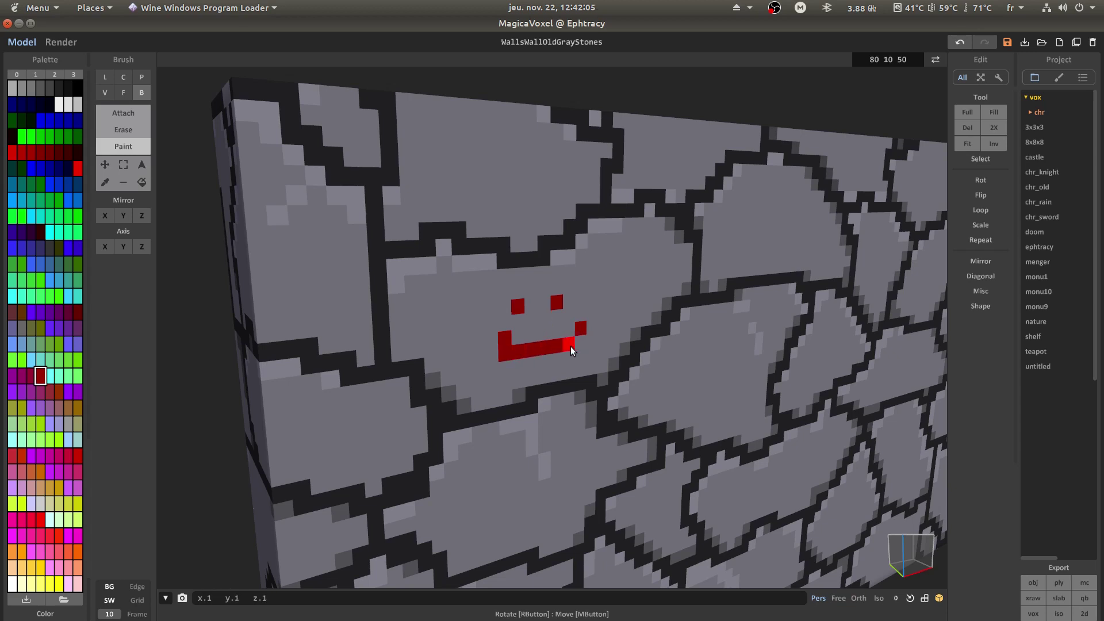
click(580, 341)
- Undo the smiley face painted on the wall's stone
key(ctrl+z)
key(ctrl+z)
key(ctrl+z)
key(ctrl+z)
key(ctrl+z)
key(ctrl+z)
key(ctrl+z)
key(ctrl+z)
key(ctrl+z)
key(ctrl+z)
key(ctrl+z)
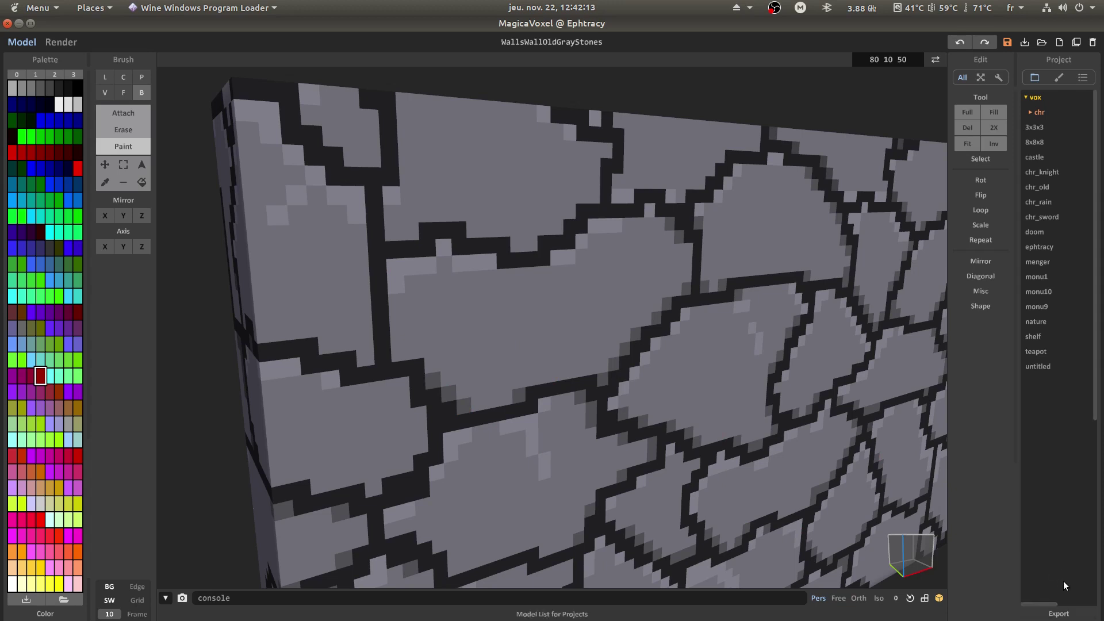
- Open the OBJ export dialog for WallsWallOldGrayStones and dismiss it without saving
click(1039, 580)
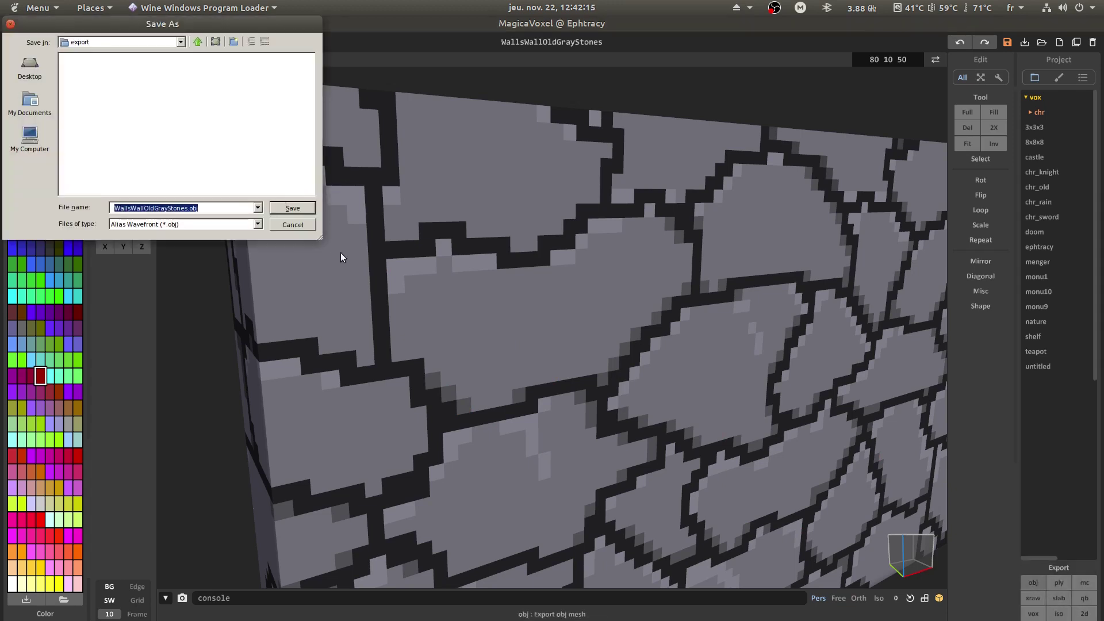
click(303, 228)
- Return to the world view and examine the wall pieces and the door between them
scroll(525, 298, down, 5)
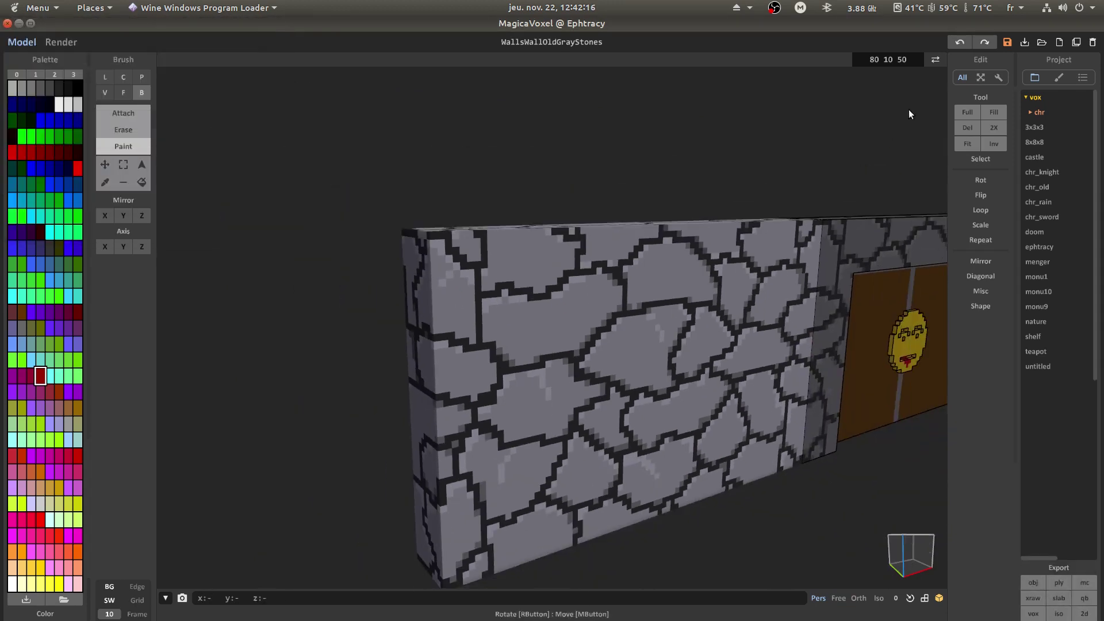
click(936, 60)
scroll(857, 419, down, 3)
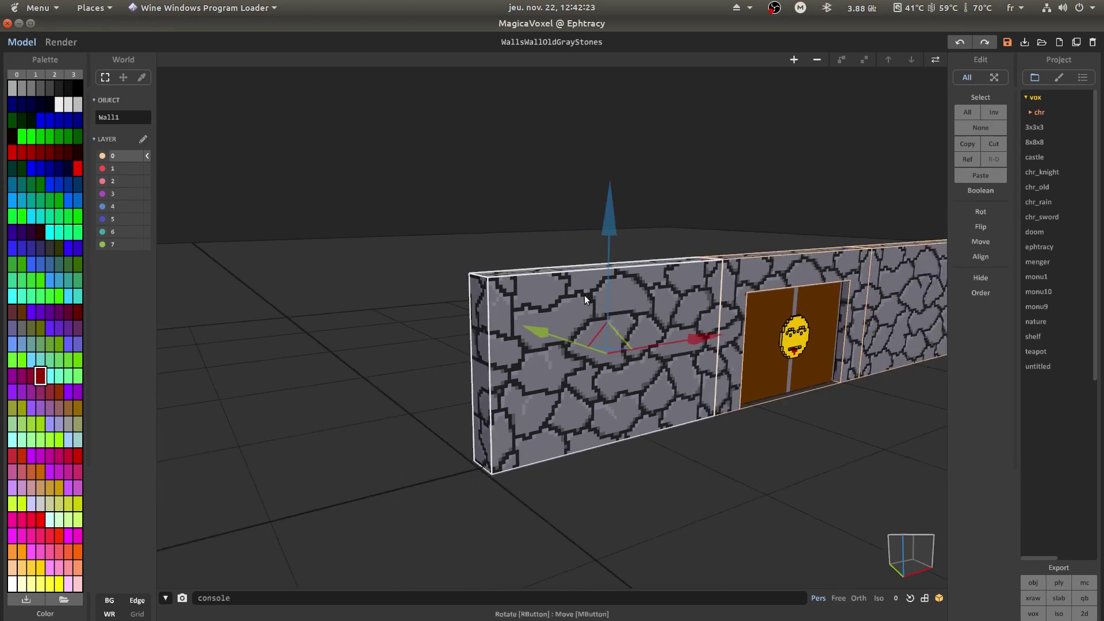
right_drag(584, 295, 578, 303)
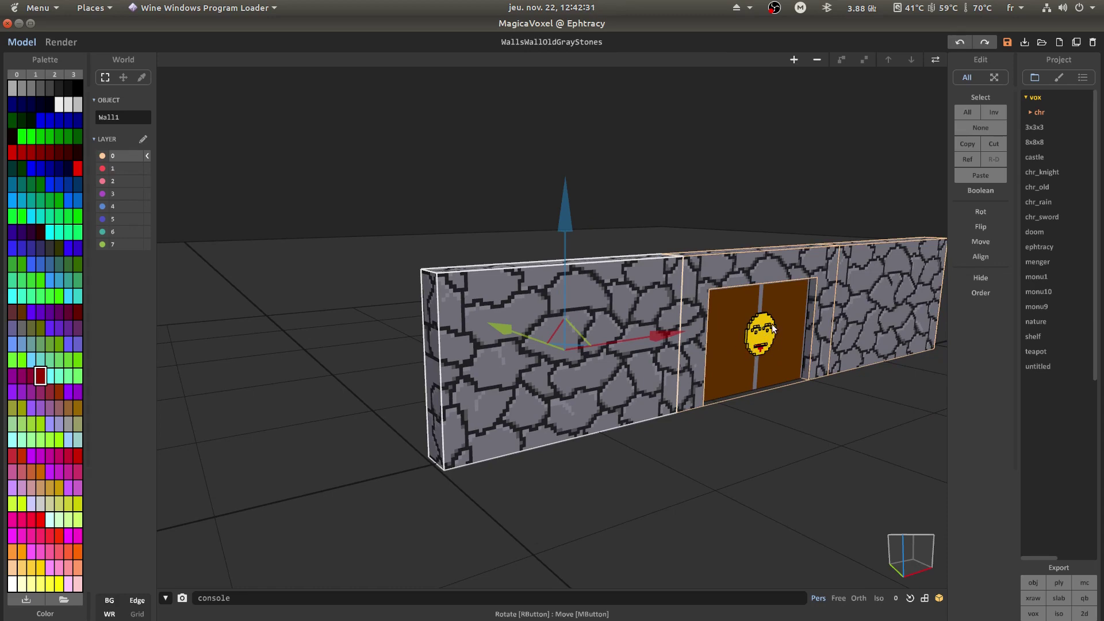
right_drag(822, 406, 582, 430)
right_drag(514, 275, 522, 314)
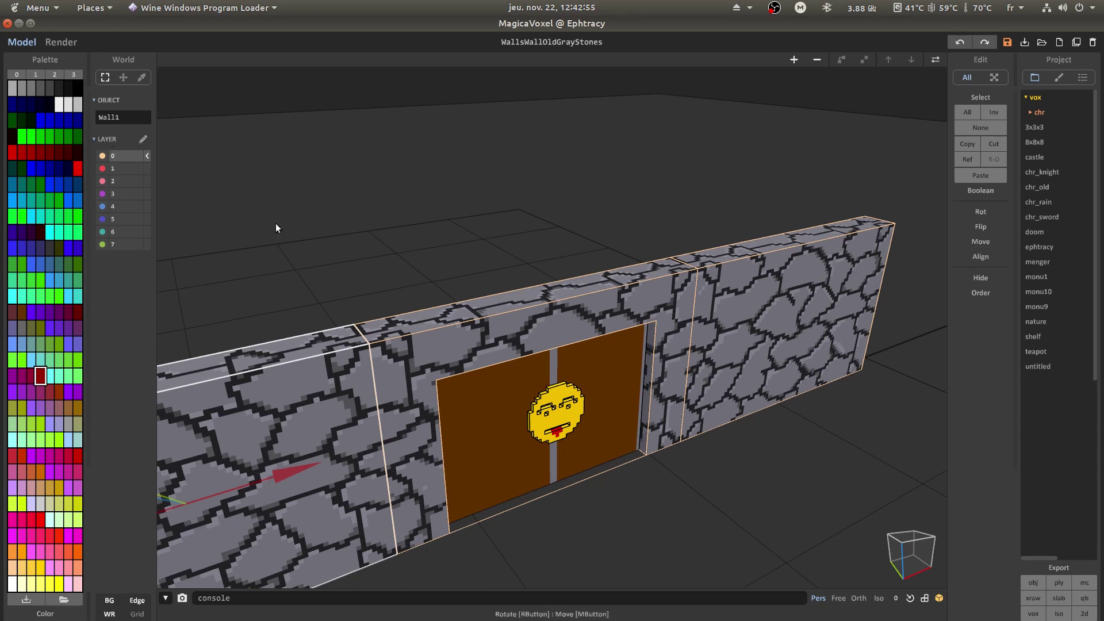
- Switch to Blender and, in rendered shading, hide the Simplifié door and show the WallsWallOldGrayStones object instead
click(17, 291)
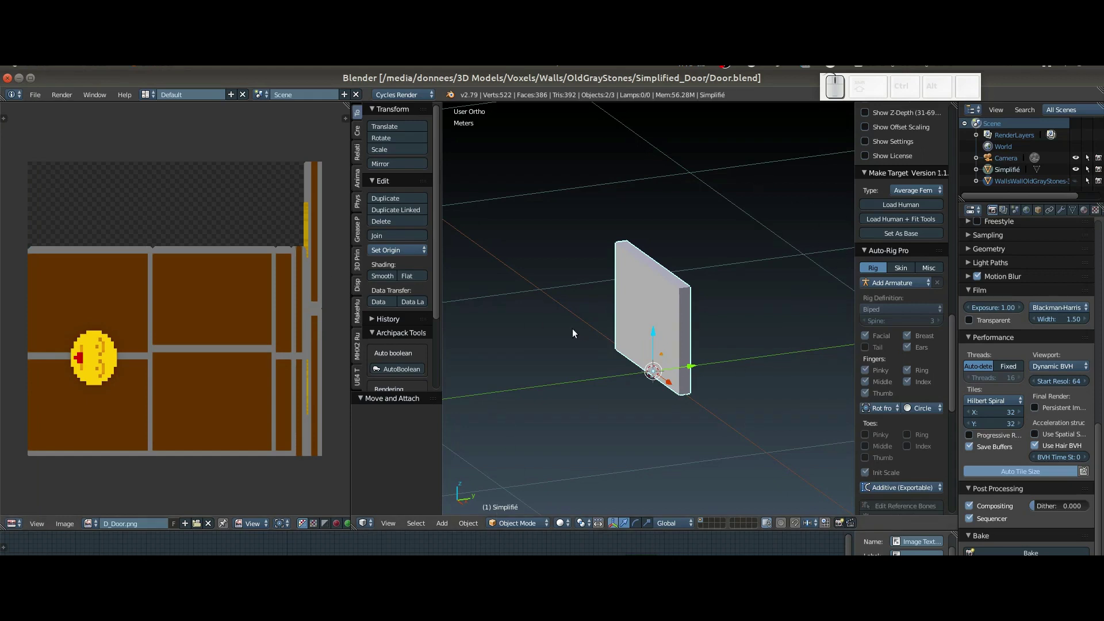
mouse_move(572, 333)
middle_down()
mouse_move(620, 349)
mouse_move(602, 337)
mouse_move(682, 341)
mouse_move(699, 362)
middle_up()
key(shift+z)
click(1076, 169)
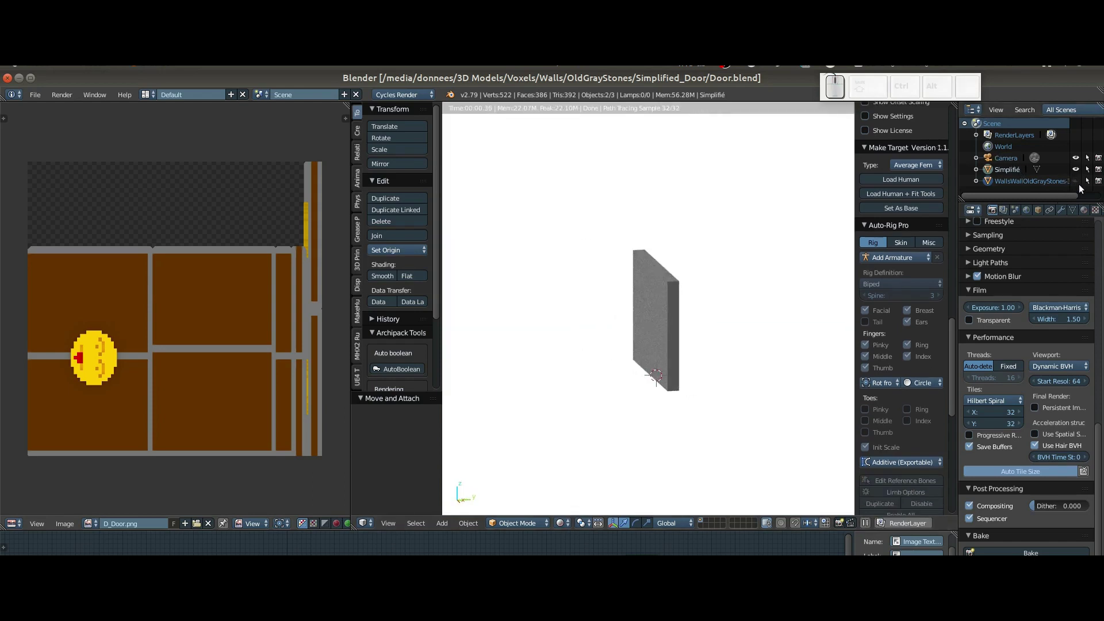
click(1075, 181)
middle_drag(848, 270, 777, 288)
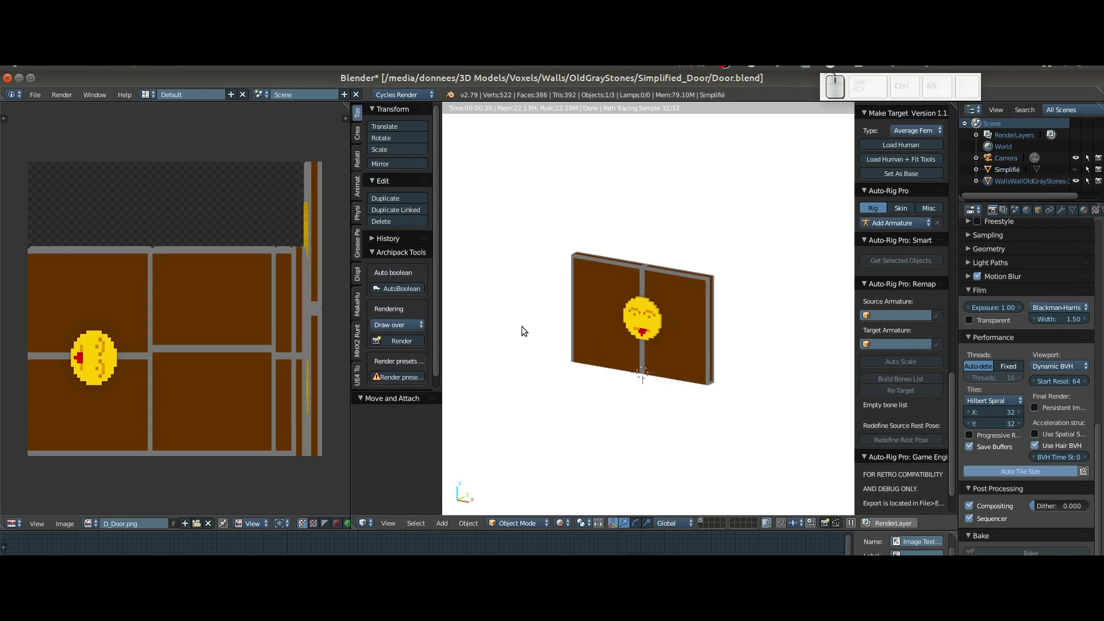
middle_drag(667, 350, 725, 323)
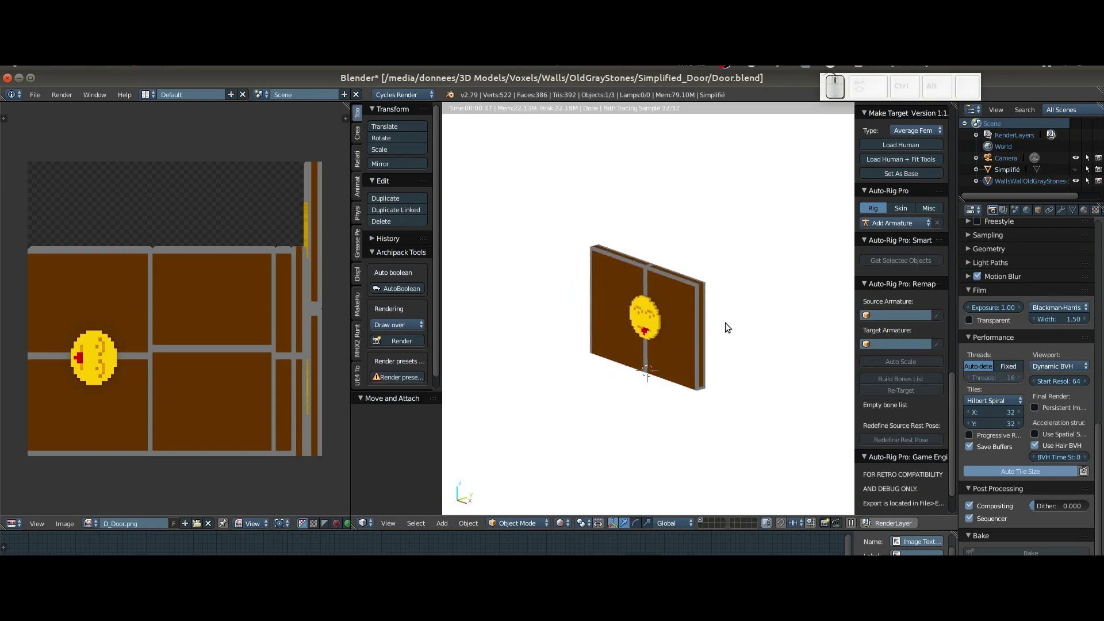
- Return the viewport to solid shading and select the Simplifié object
key(shift+z)
middle_drag(714, 374, 640, 333)
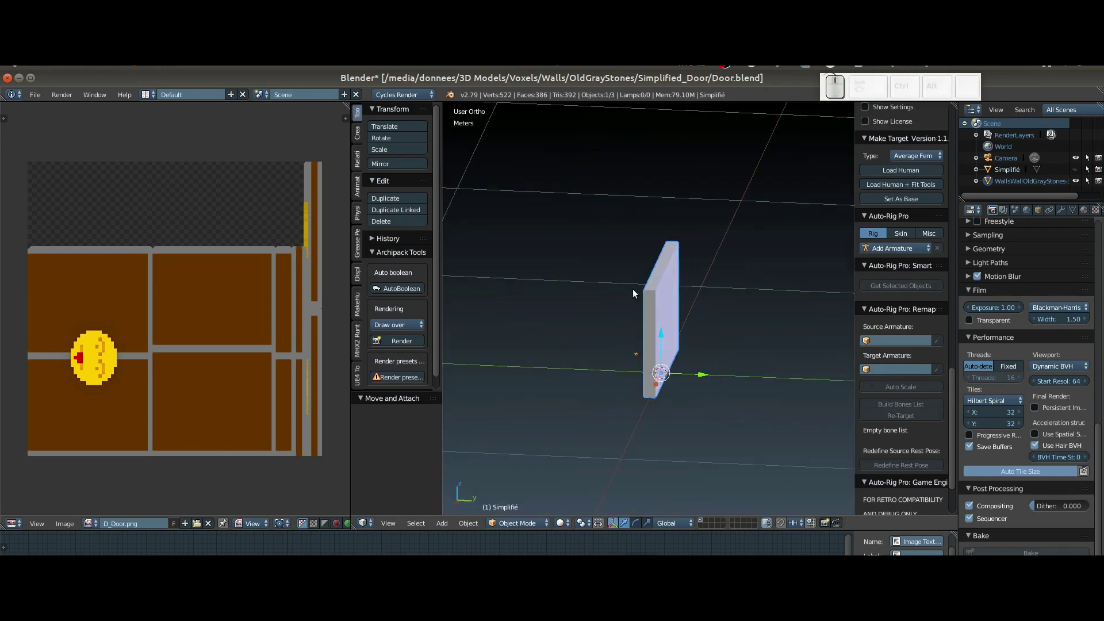
middle_drag(675, 277, 748, 322)
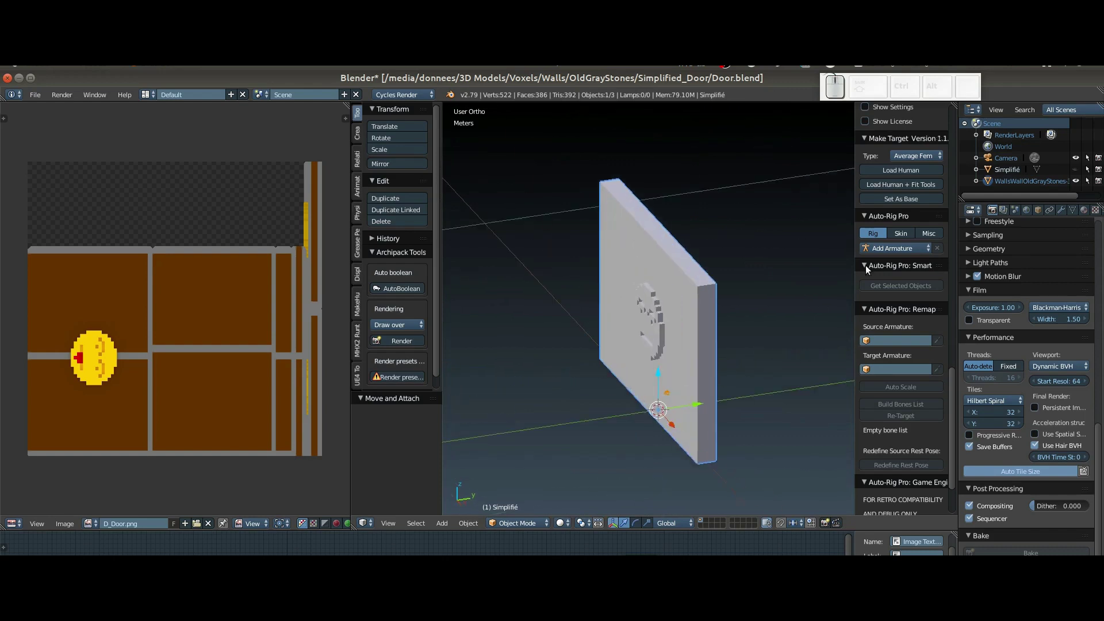
click(1013, 170)
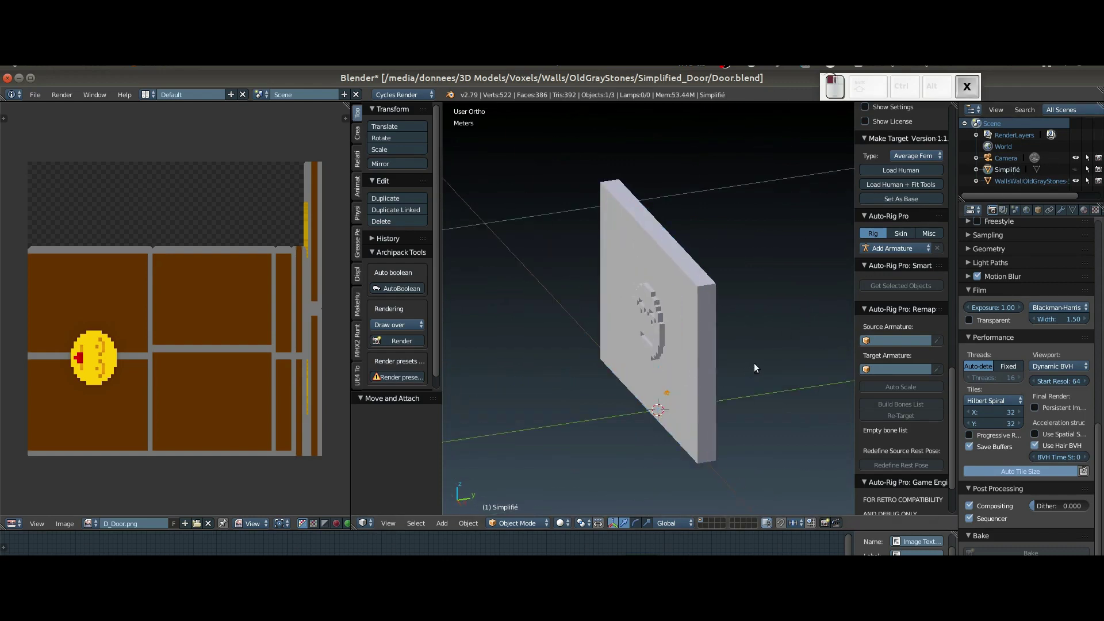
middle_drag(560, 320, 585, 324)
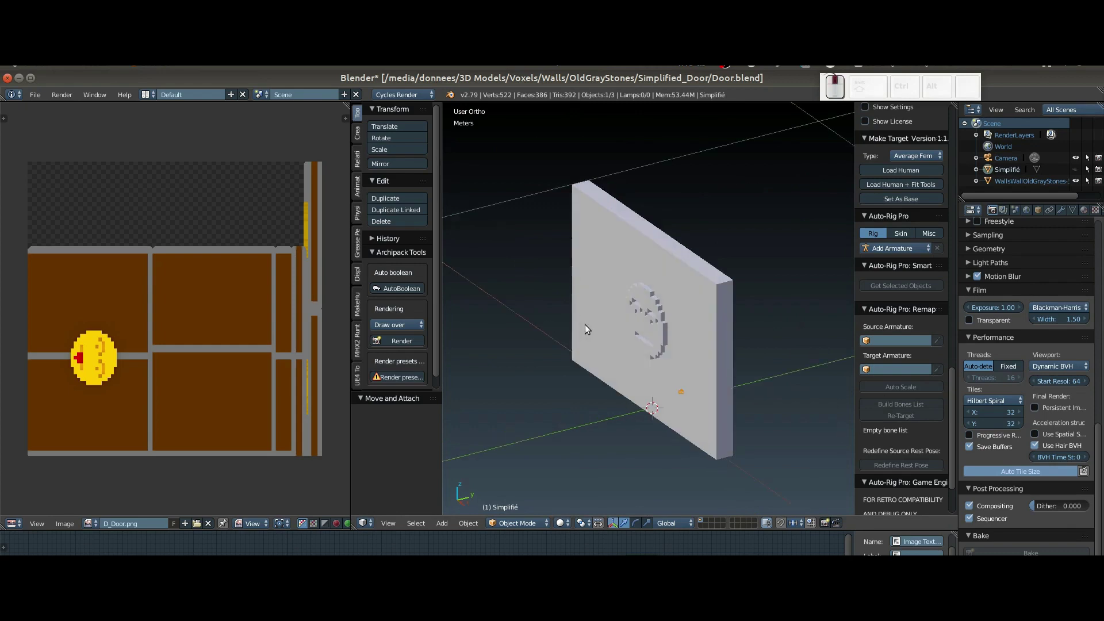
- Duplicate the WallsWallOldGrayStones-3 door object, keeping the copy at the original's position
right_click(663, 330)
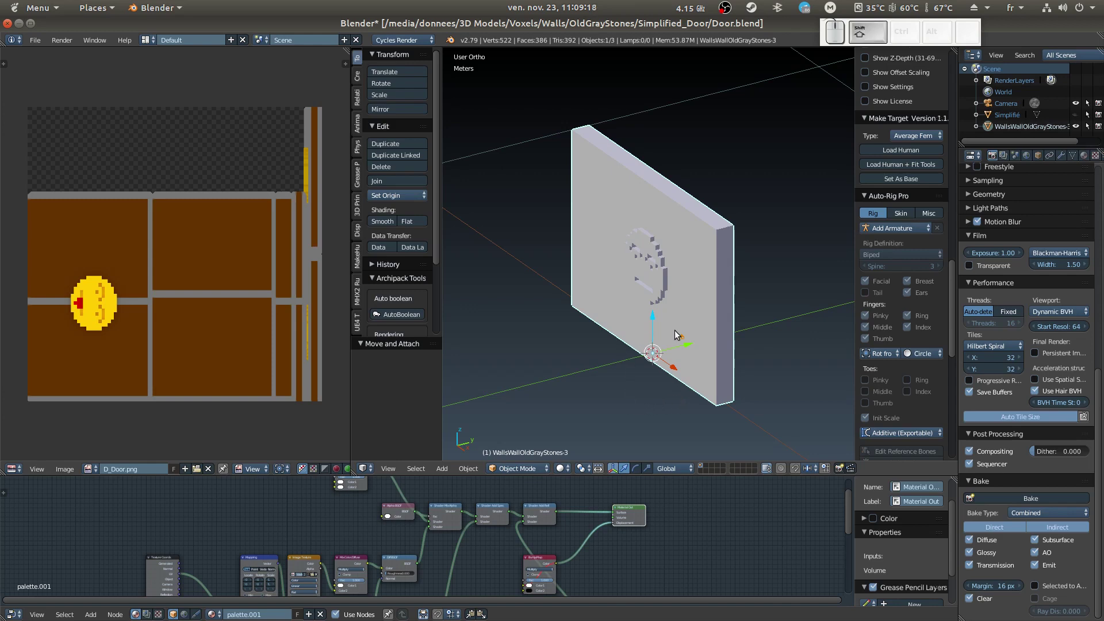
key(shift+d)
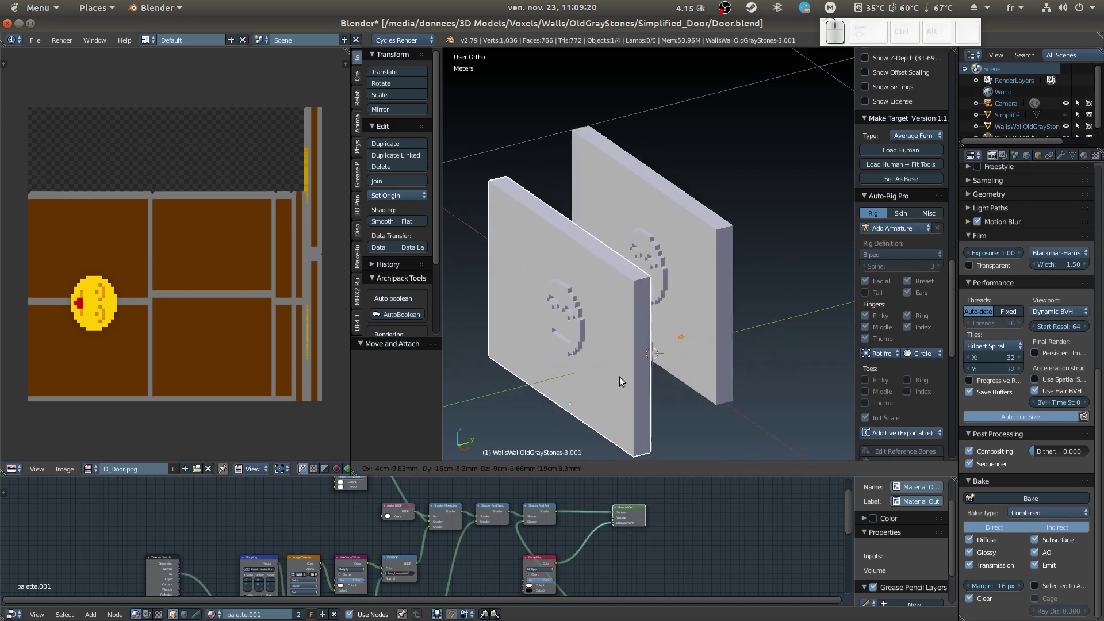
key(Escape)
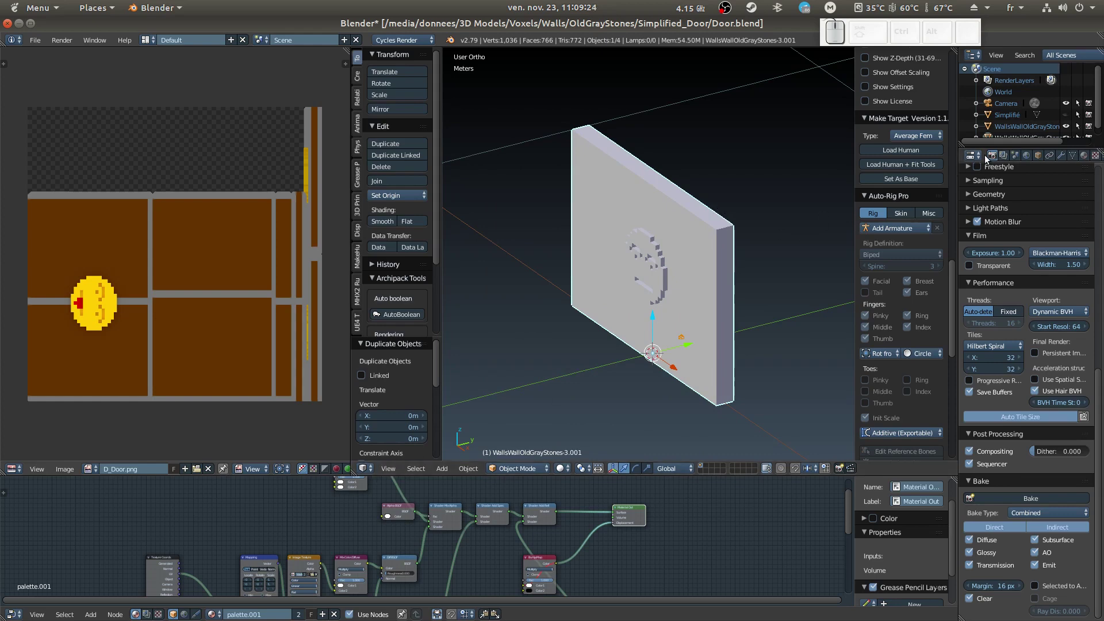
- Delete the old hidden Simplifié object from the scene
scroll(1008, 126, down, 1)
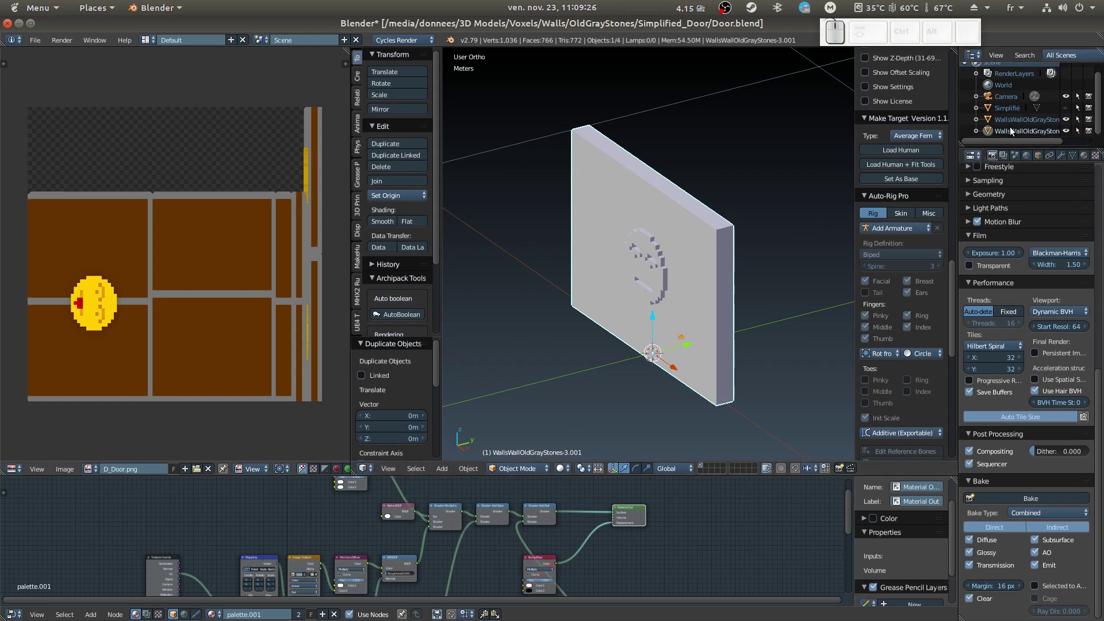
click(1006, 108)
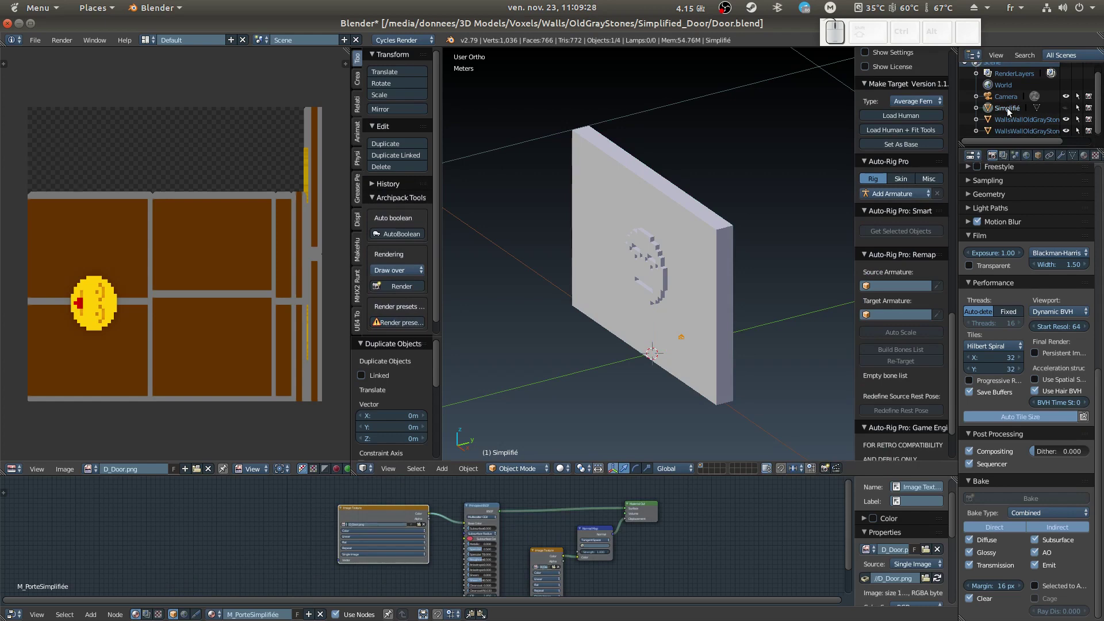
right_click(1006, 108)
click(977, 143)
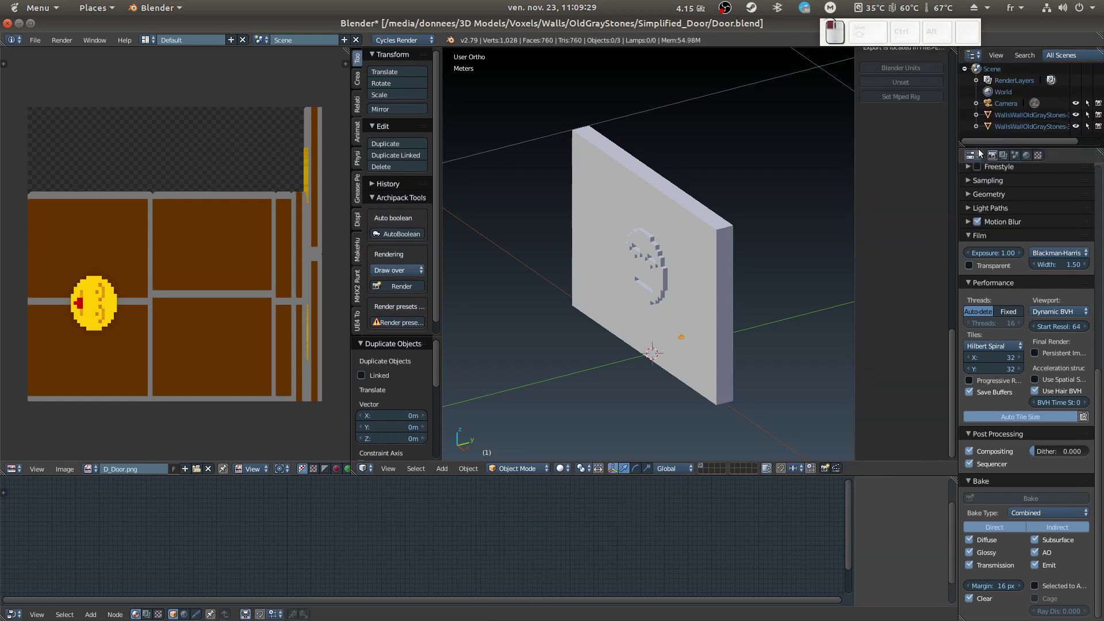
- Rename the duplicated object WallsWallOldGrayStones-3.001 as Simplifiée
click(1007, 125)
double_click(1008, 125)
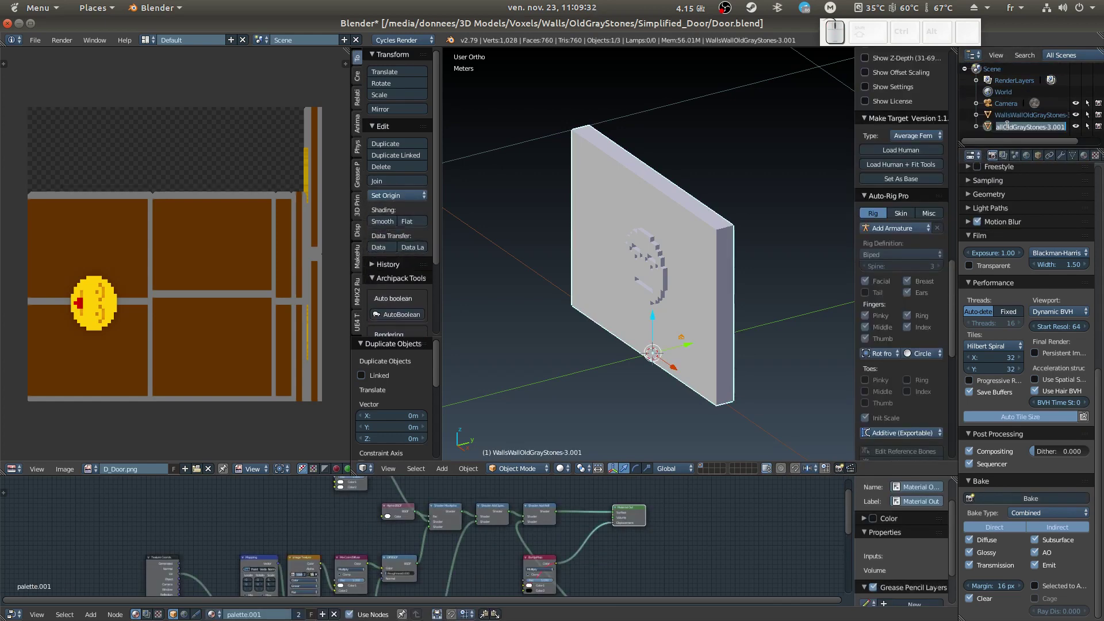
text(Simplifi)
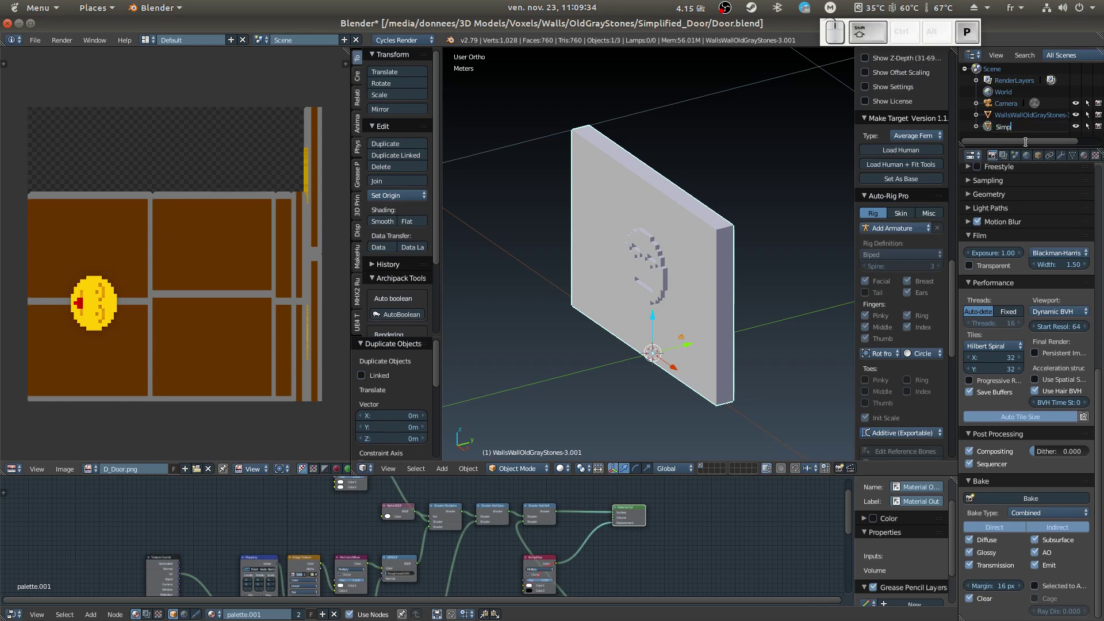
text(ée)
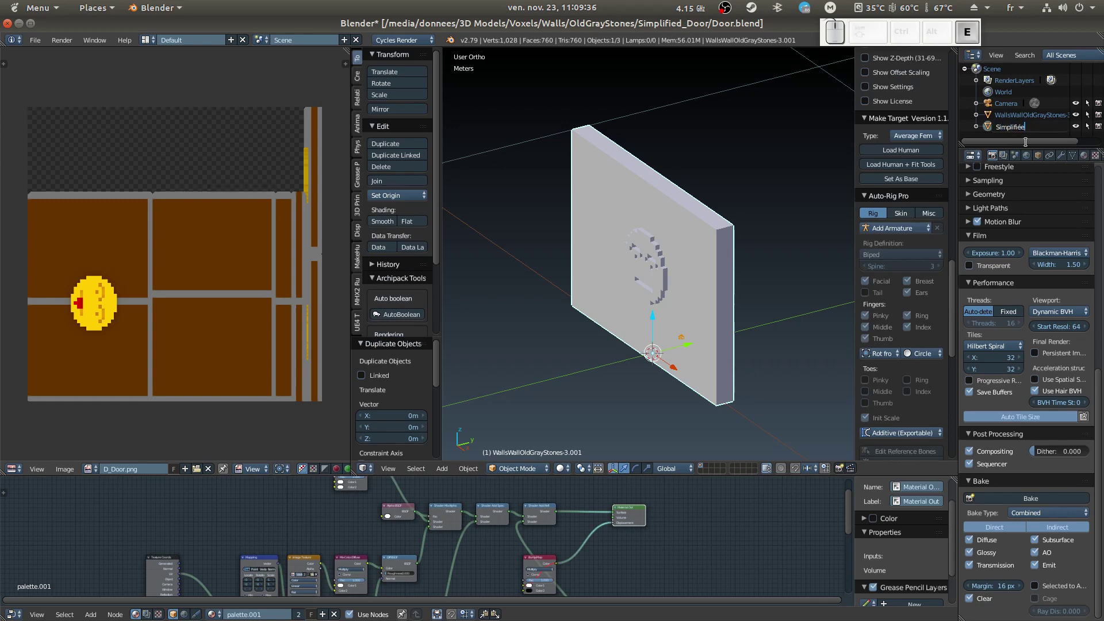
key(Return)
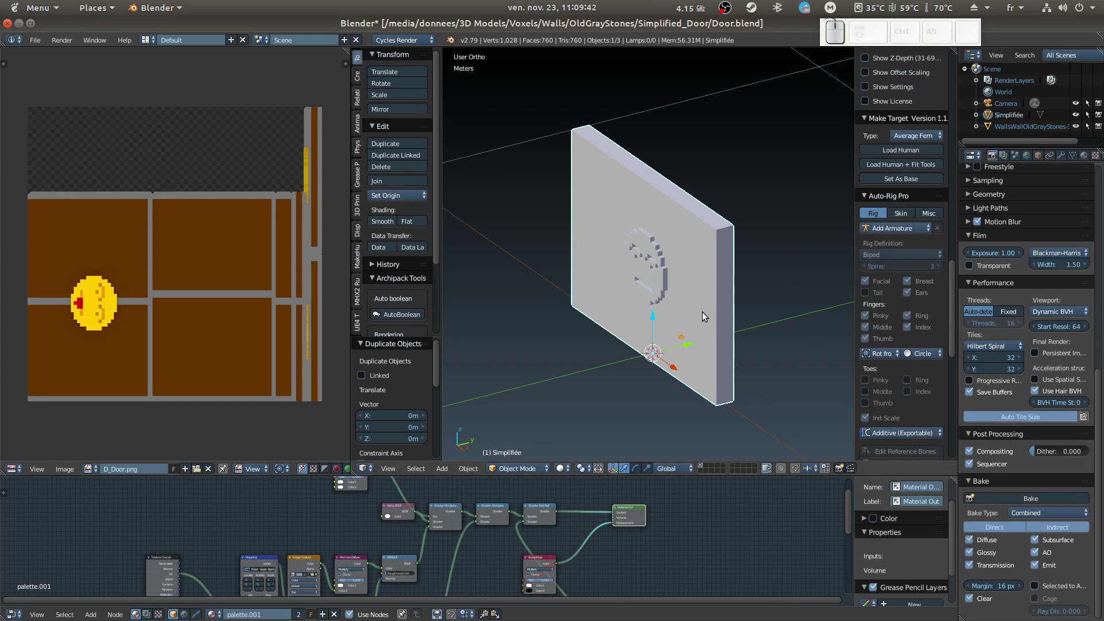
- Add a Remesh modifier to the Simplifiée object
click(1061, 156)
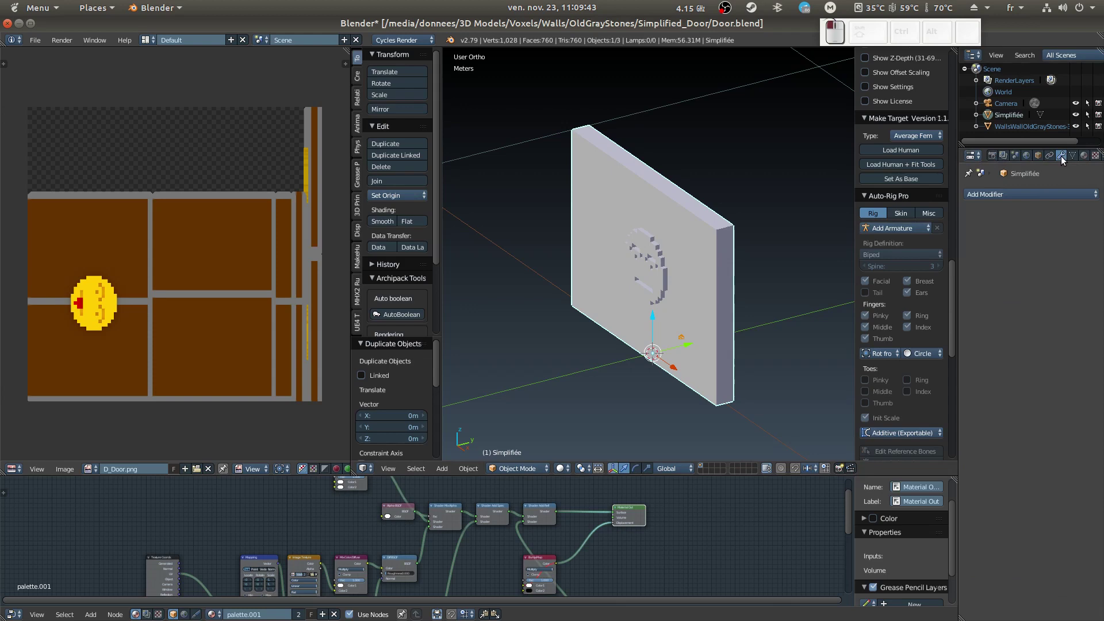
click(1030, 195)
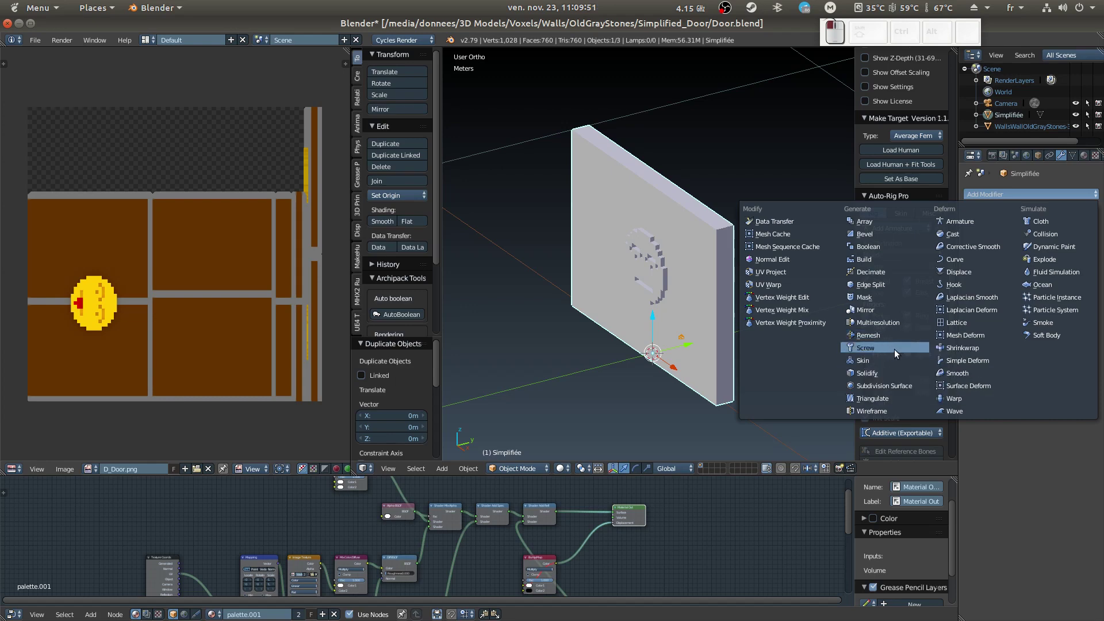
click(880, 336)
middle_drag(782, 325, 747, 314)
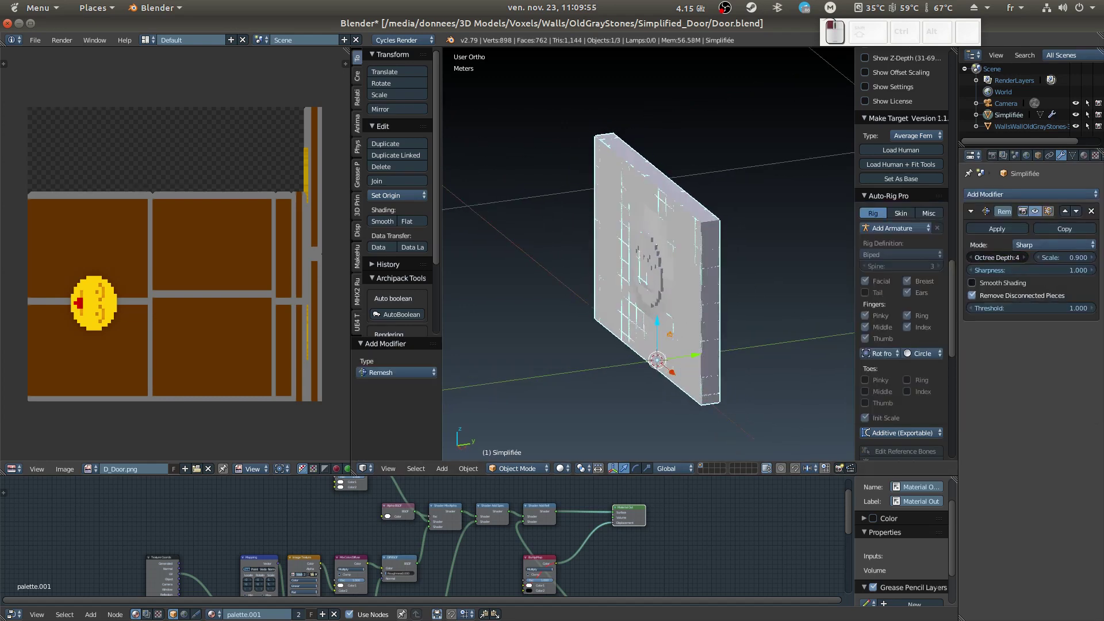
- Reduce the Remesh modifier's octree depth to 1 in Sharp mode and apply the modifier to Simplifiée
click(972, 257)
click(972, 257)
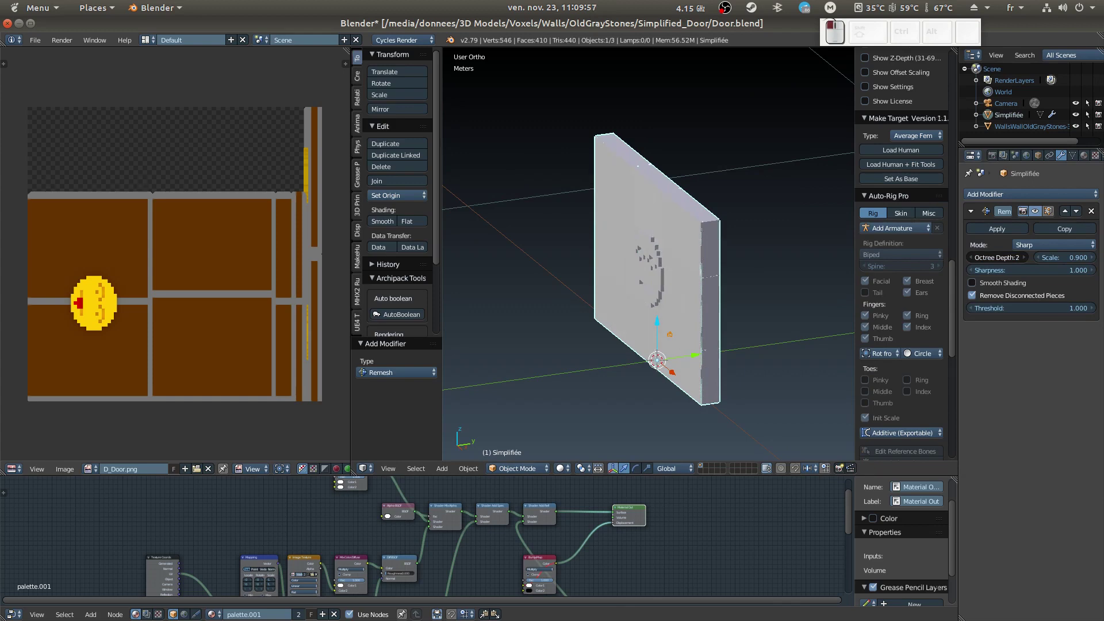
middle_drag(711, 257, 775, 268)
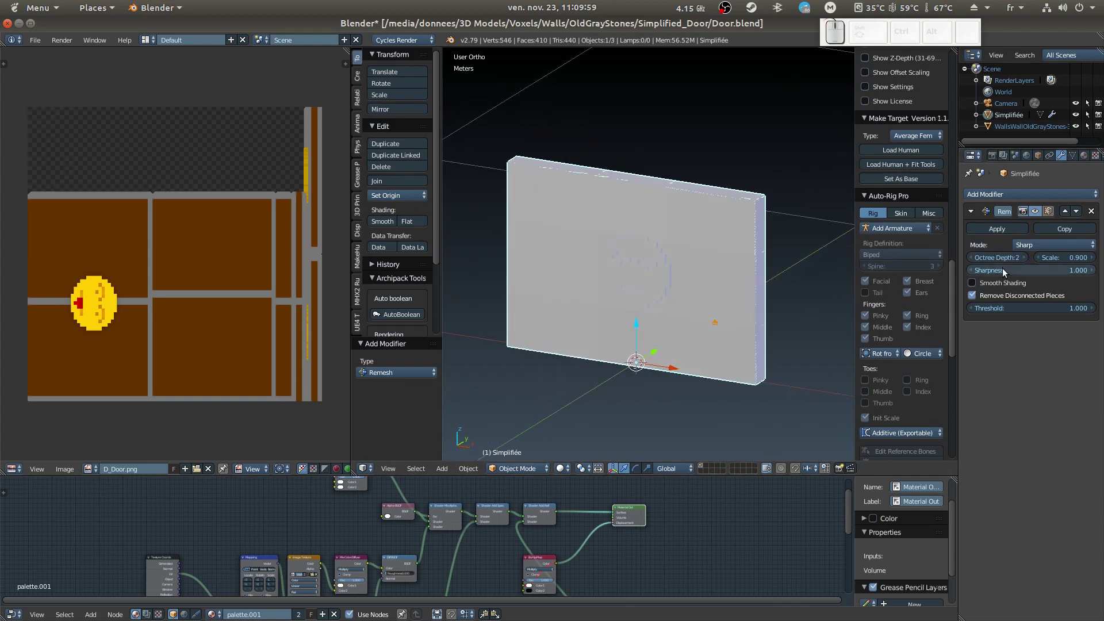
click(972, 257)
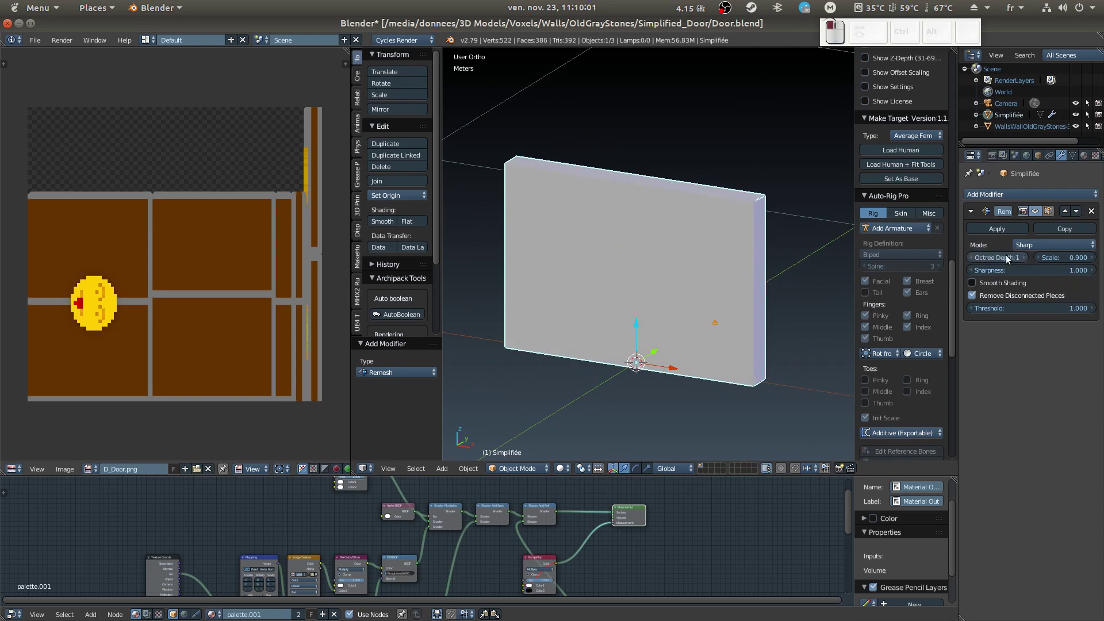
middle_drag(690, 270, 769, 271)
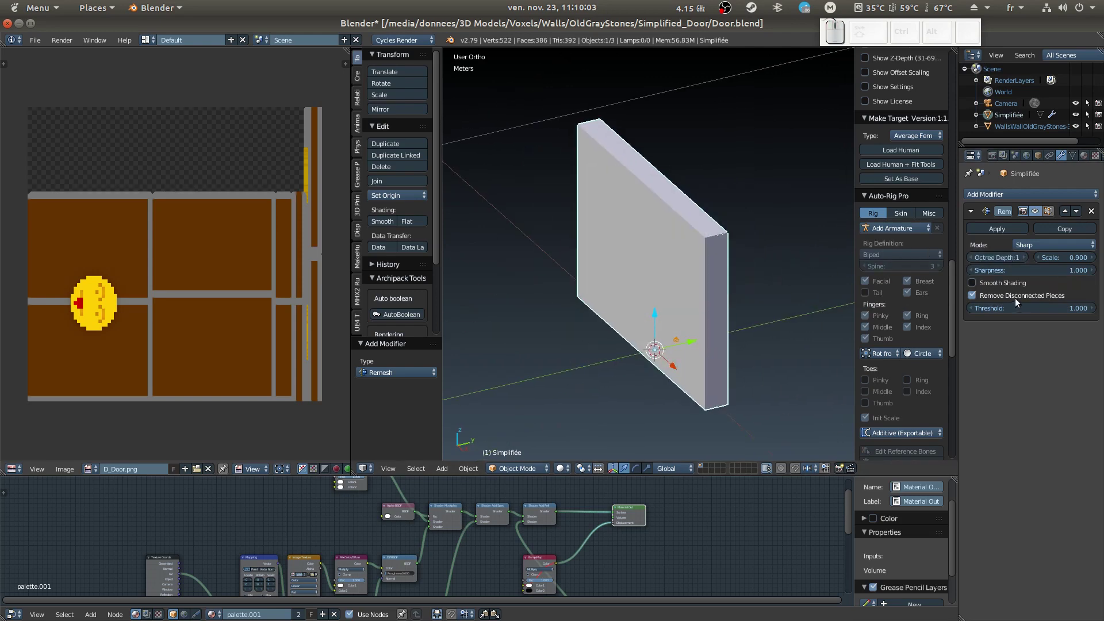
click(997, 229)
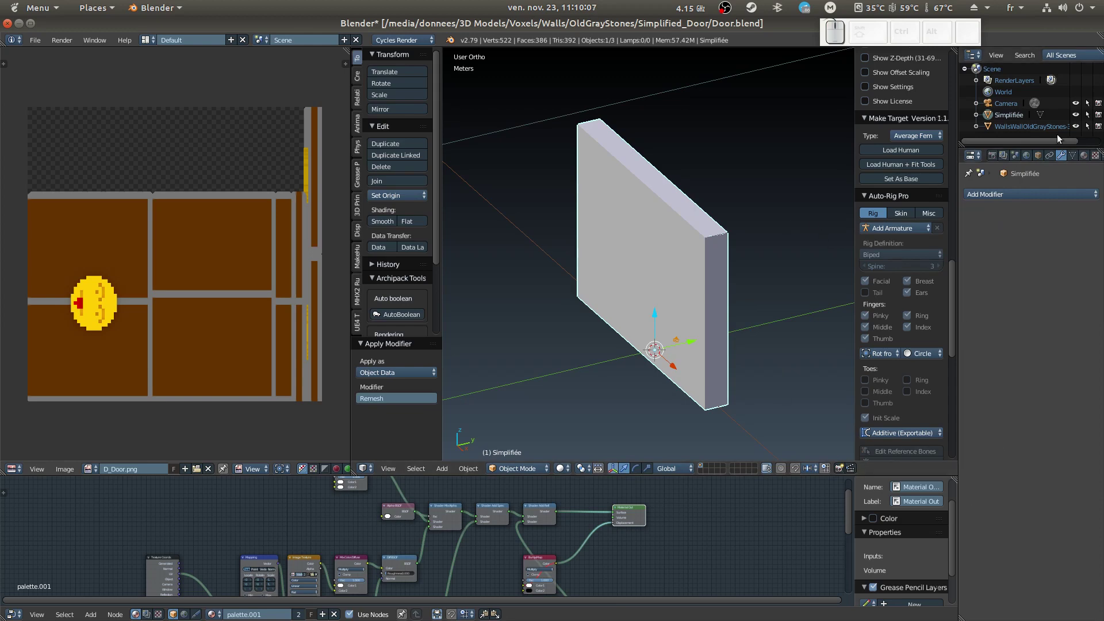
- Examine the triangulated mesh of WallsWallOldGrayStones-3 in Edit Mode with all its geometry selected, including the door's relief and edges
click(1037, 128)
key(Tab)
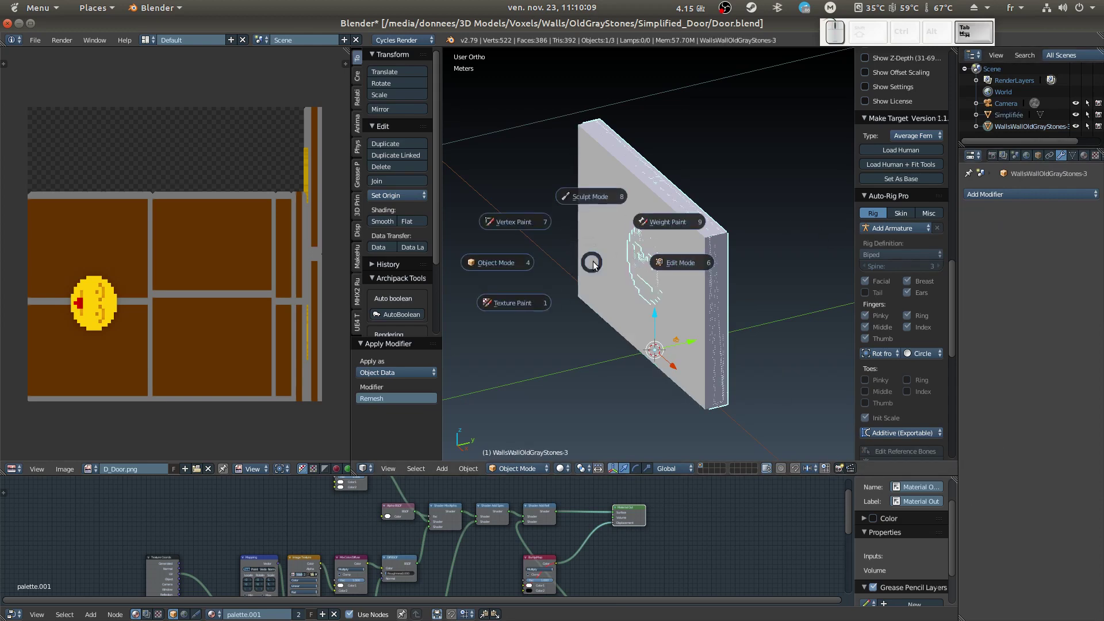
click(680, 262)
key(a)
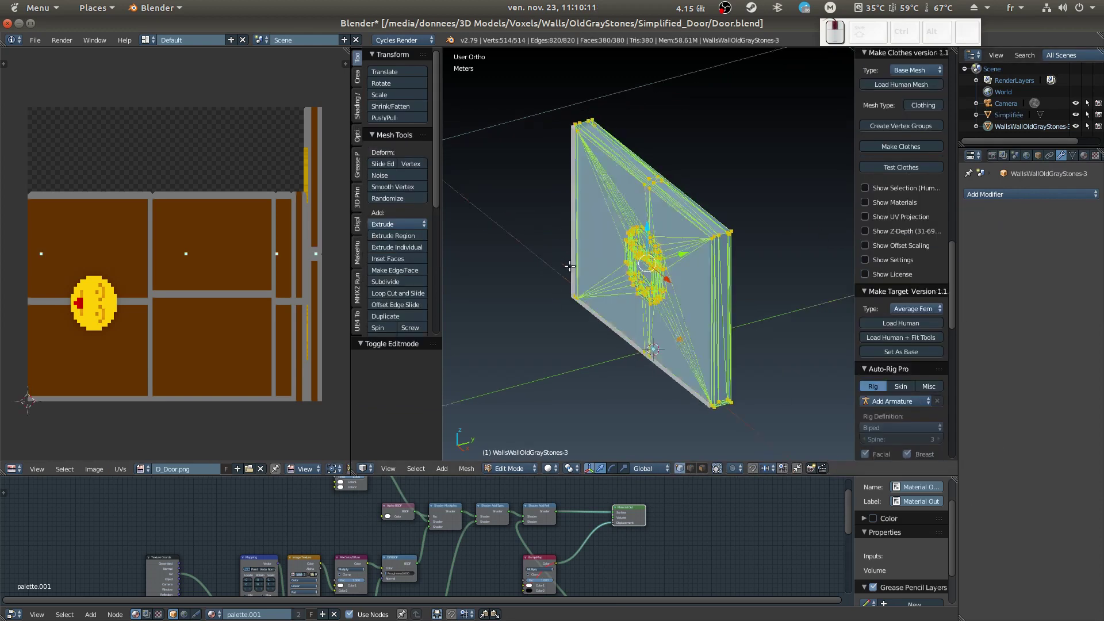
middle_drag(610, 253, 659, 246)
scroll(658, 246, up, 5)
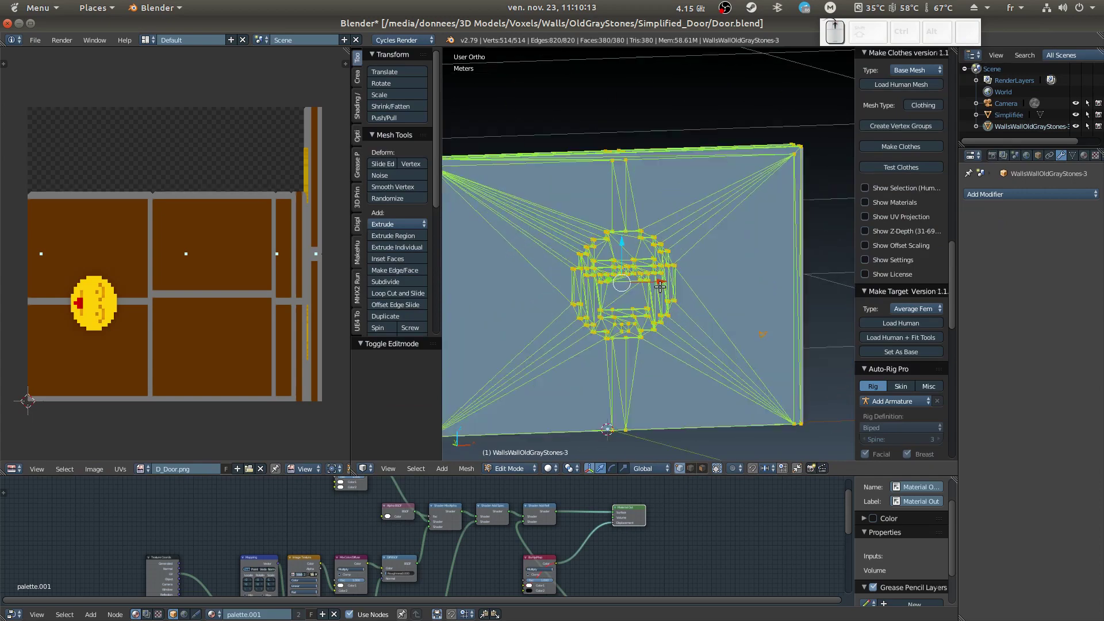
key(Home)
middle_drag(770, 202, 754, 255)
key(z)
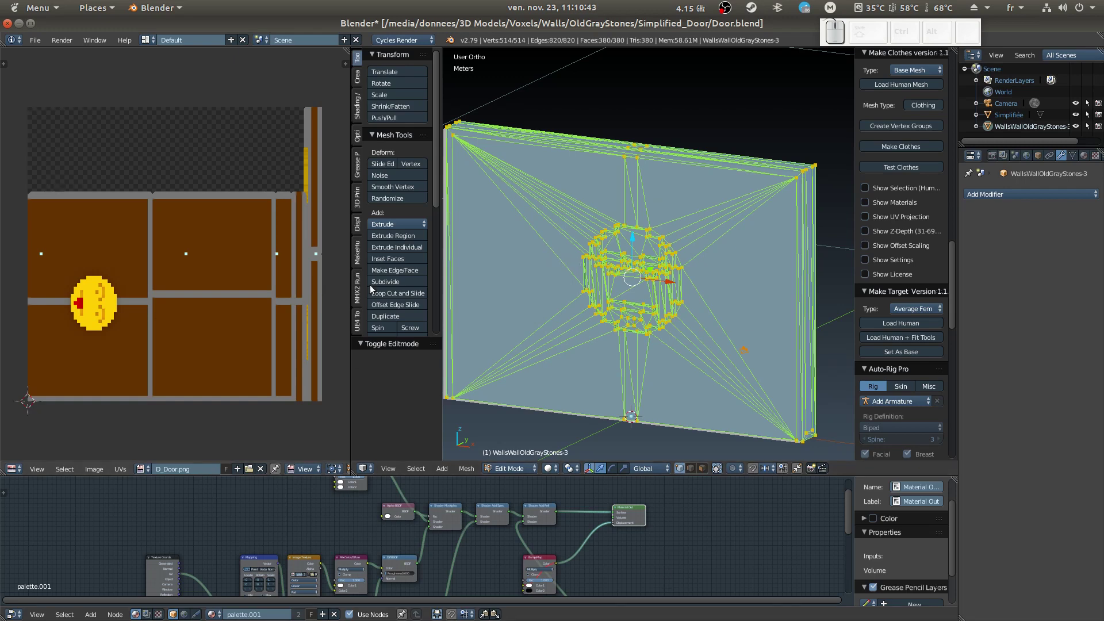
middle_drag(780, 259, 723, 316)
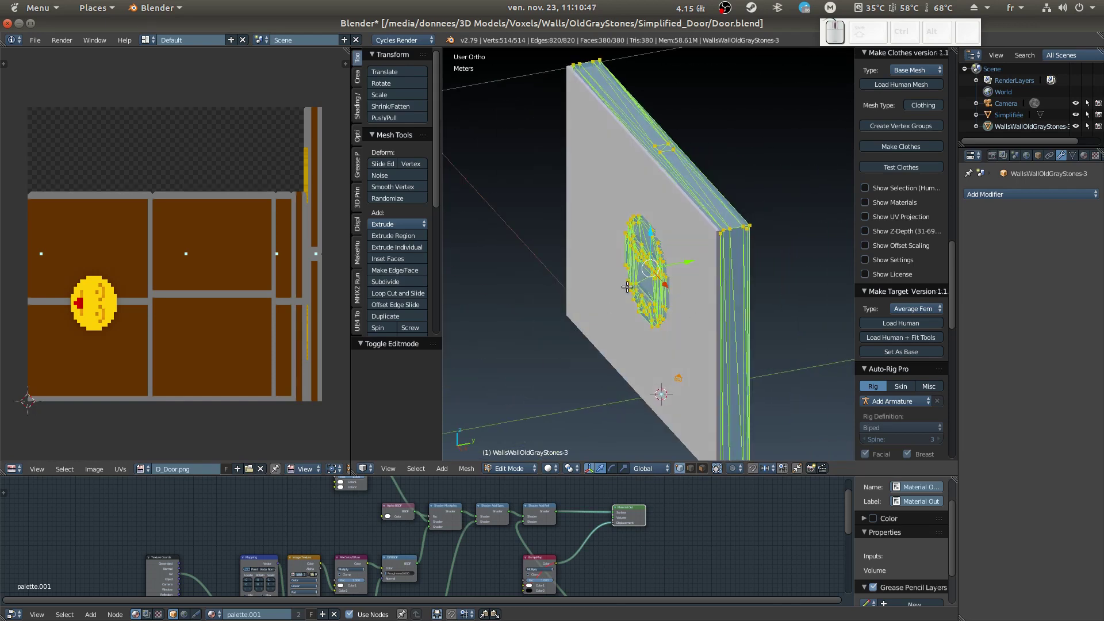
middle_drag(642, 297, 688, 279)
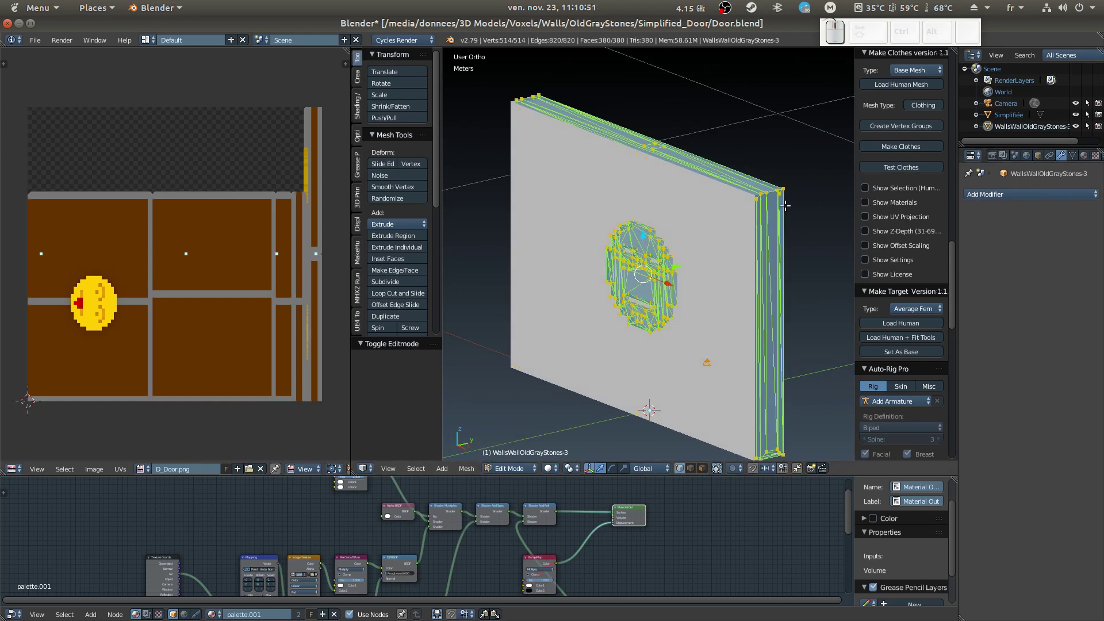
- Select the four front-face vertices of Simplifiée, move that face slightly inward along Y in the right view, and return to Object Mode
click(1018, 114)
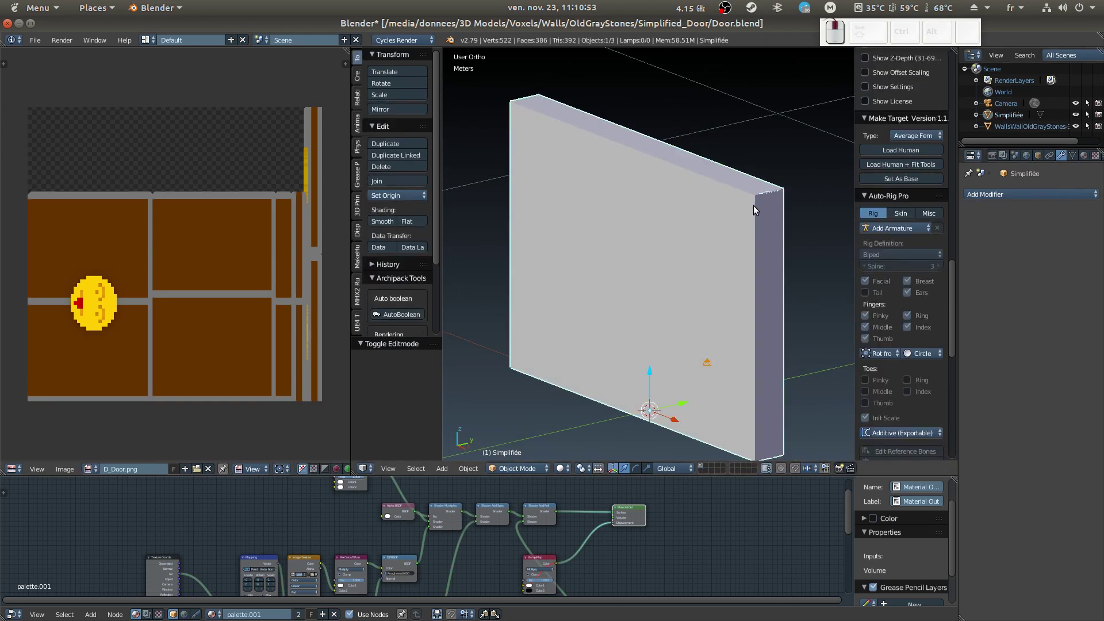
middle_drag(753, 206, 727, 201)
key(Tab)
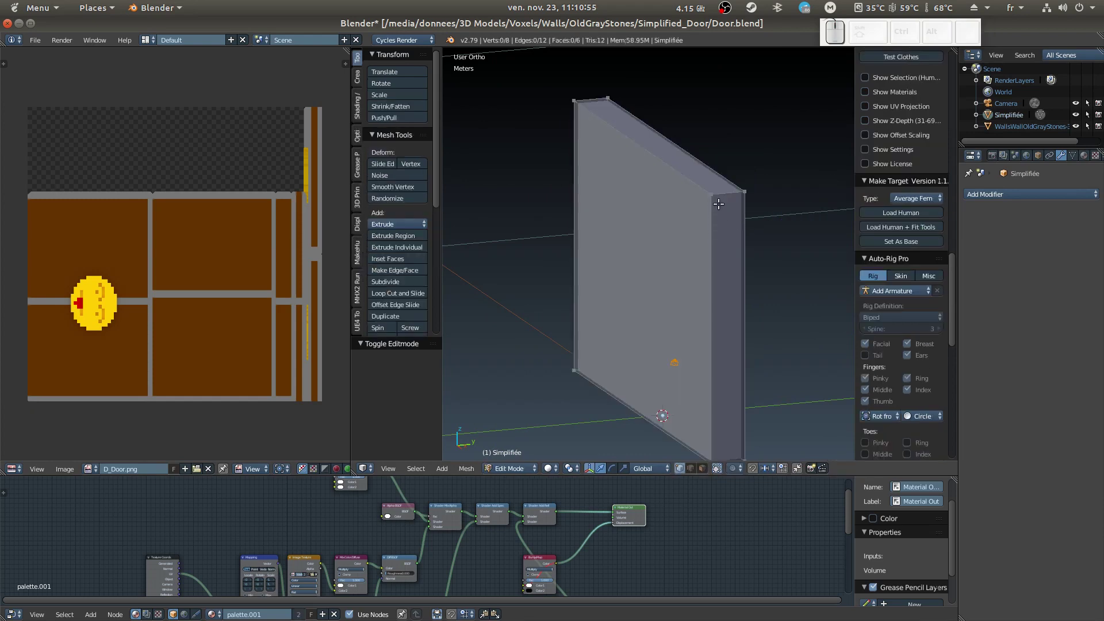
right_click(713, 196)
shift+right_click(577, 99)
shift+right_click(574, 370)
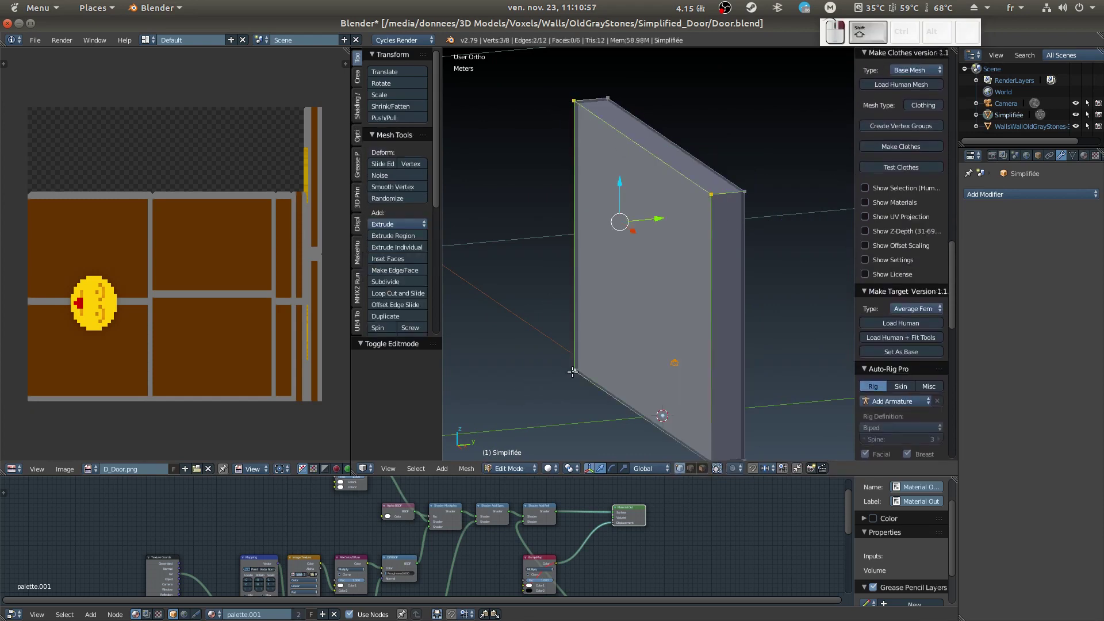
middle_drag(708, 447, 661, 370)
shift+right_click(668, 400)
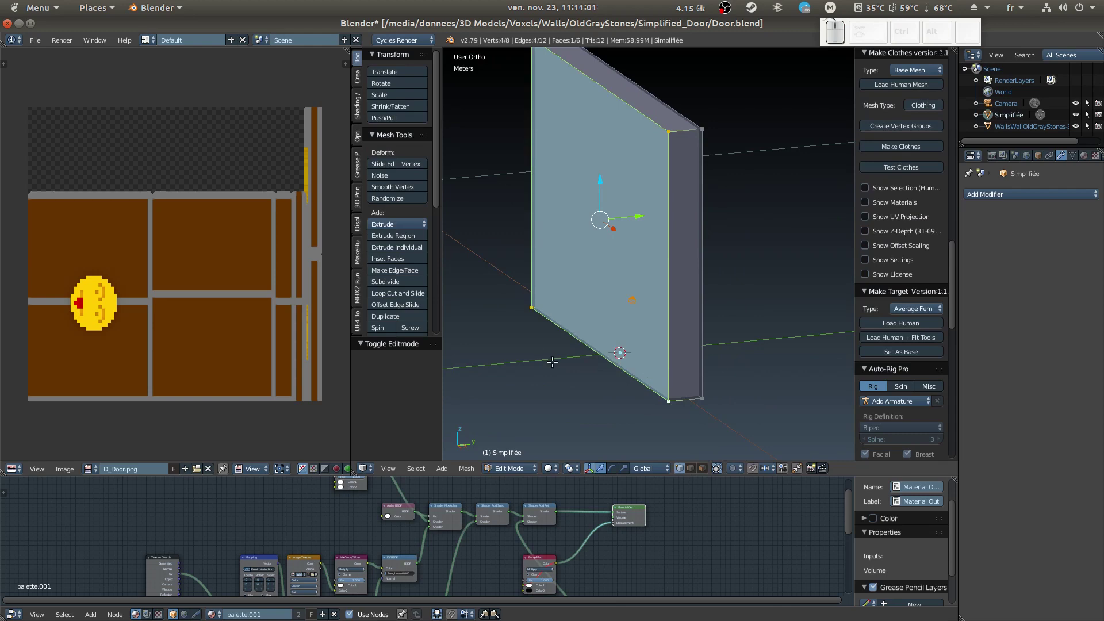
key(KP_3)
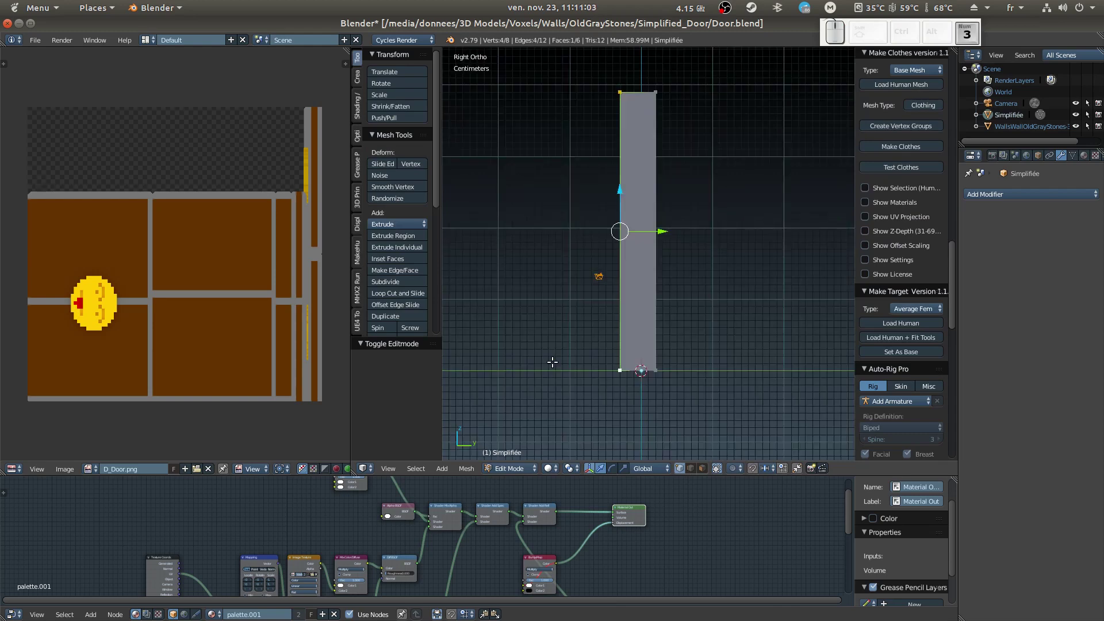
shift+middle_drag(668, 125, 695, 240)
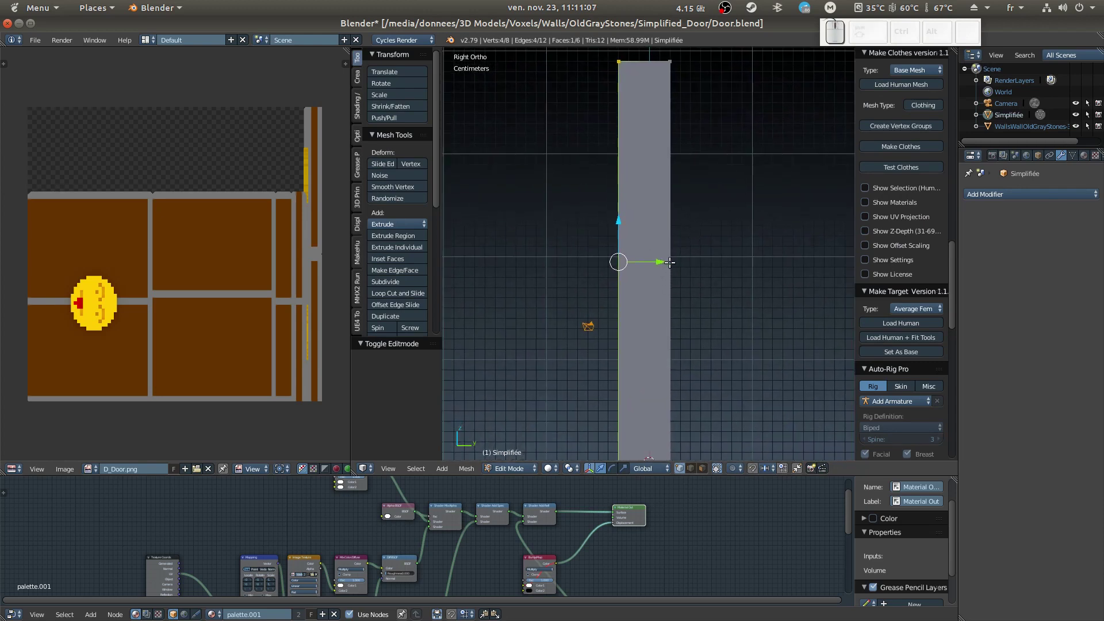
mouse_move(669, 262)
mouse_down()
mouse_move(694, 266)
mouse_move(677, 259)
mouse_up()
mouse_move(677, 259)
middle_down()
mouse_move(703, 286)
mouse_move(686, 276)
middle_up()
key(Tab)
click(610, 283)
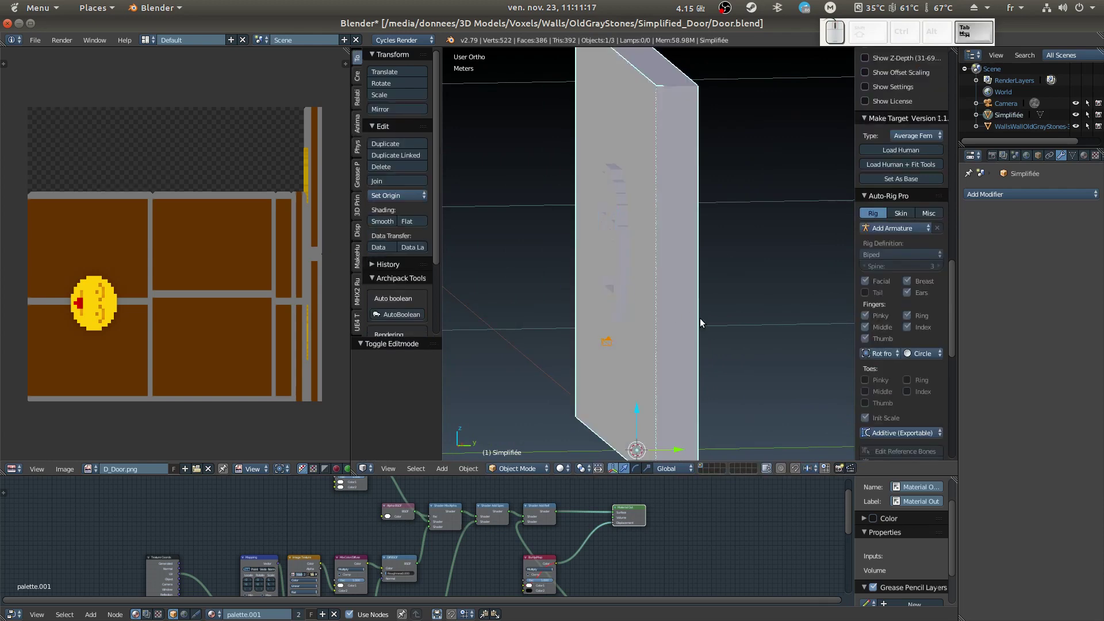
- Apply the rotation and scale of the Simplifiée object
scroll(713, 320, down, 4)
key(ctrl)
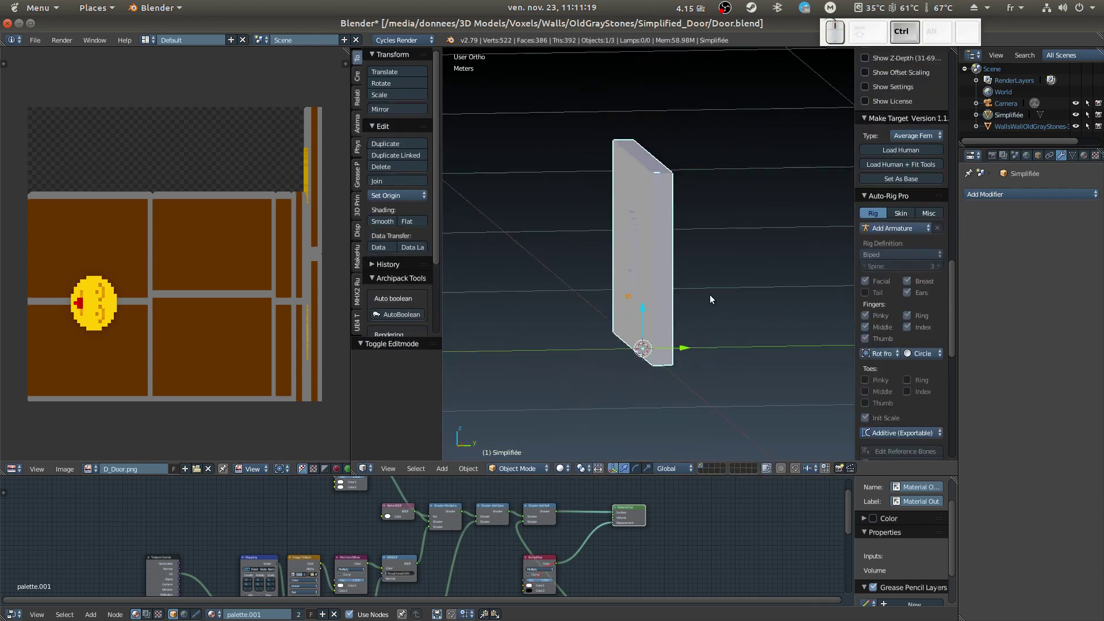
key(ctrl+a)
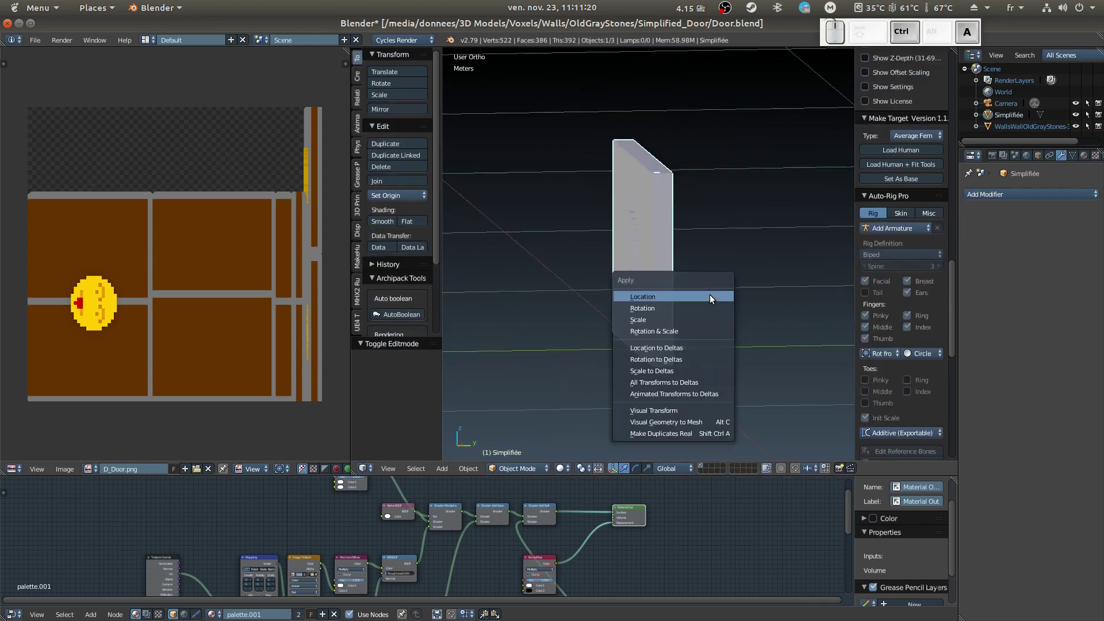
click(674, 331)
- Hide the original WallsWallOldGrayStones-3 object so that only the Simplifiée door is shown
middle_drag(602, 313, 650, 305)
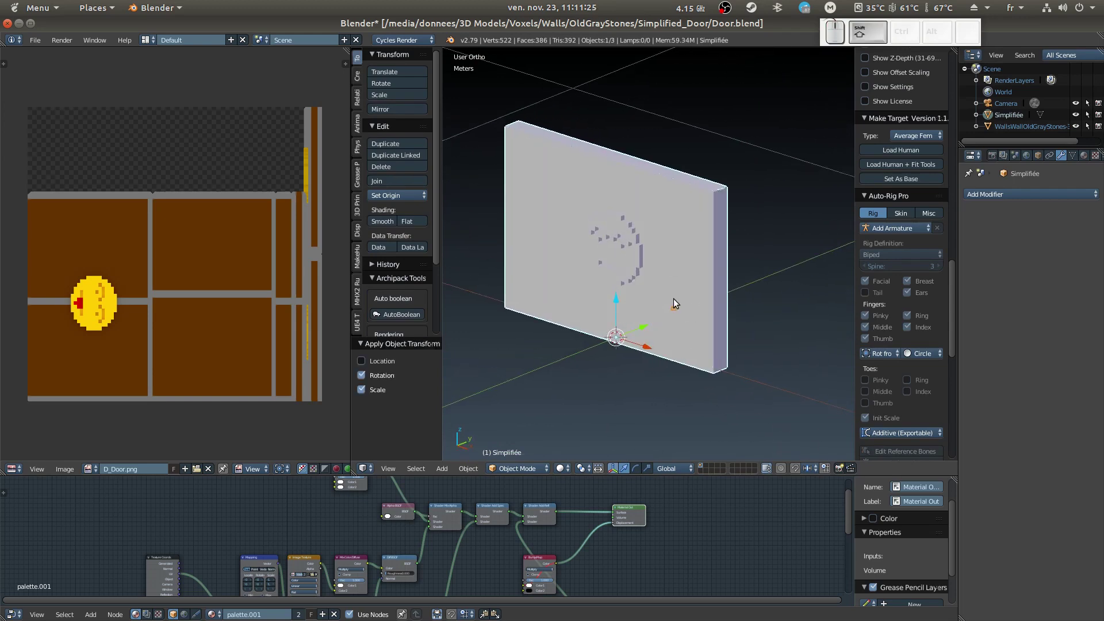
key(shift+a)
key(ctrl+a)
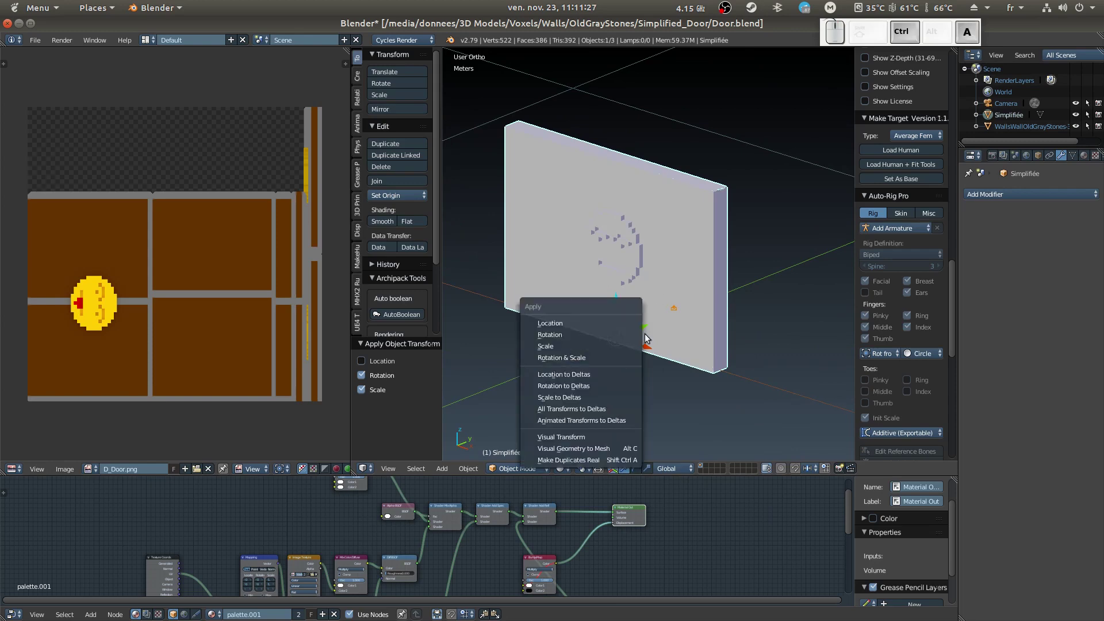
middle_drag(799, 283, 611, 296)
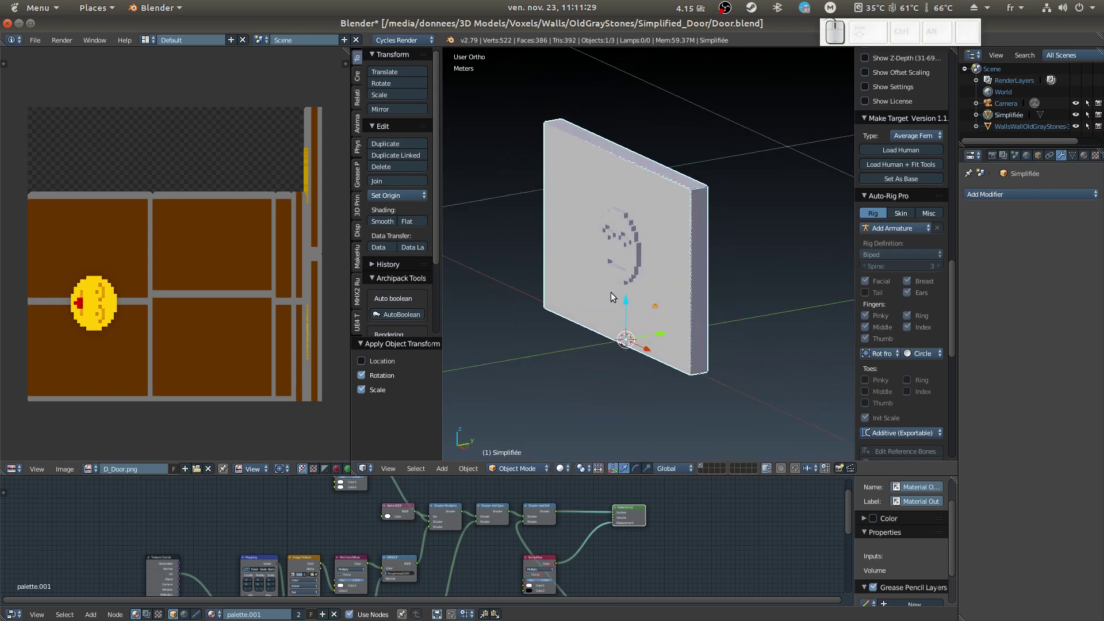
click(1075, 126)
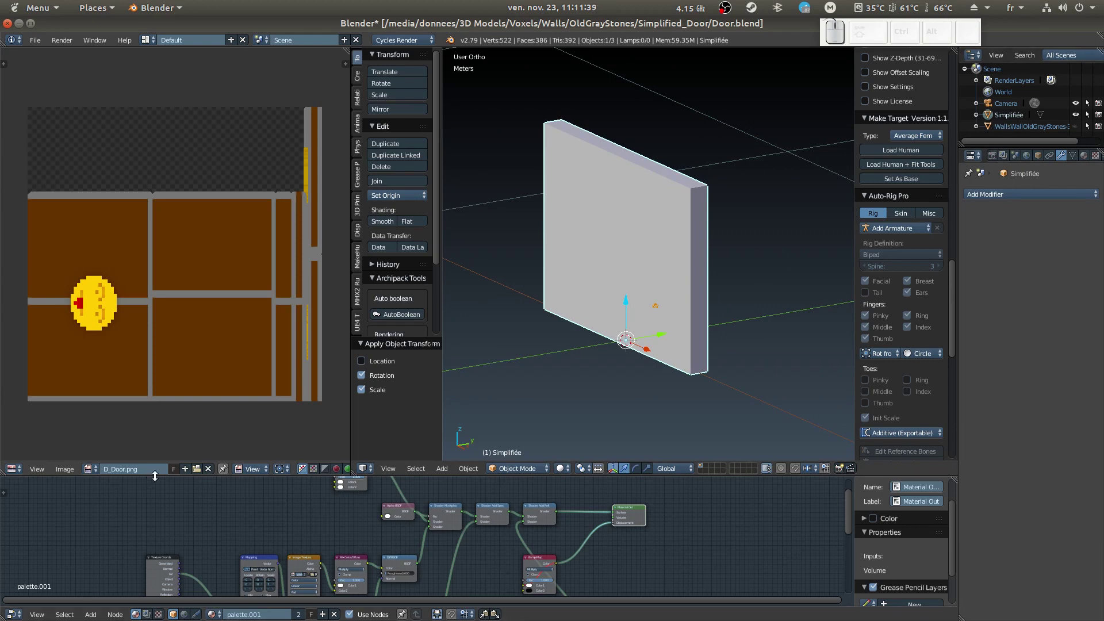
- Make a separate copy of the shared palette.001 material for the Simplifiée object
click(1027, 126)
click(1007, 115)
click(1083, 156)
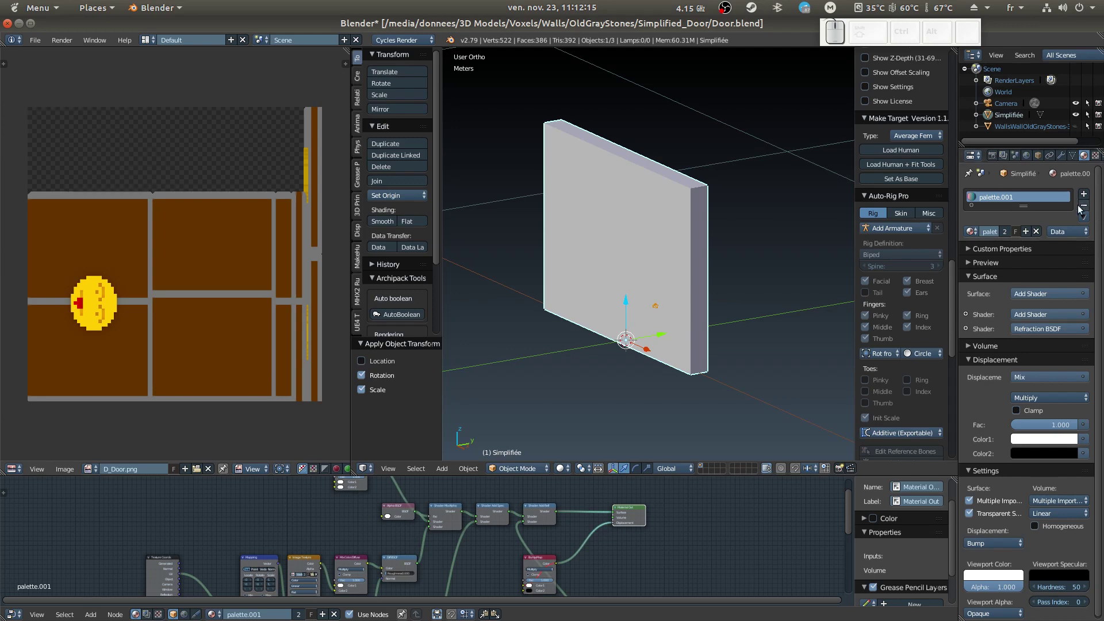
click(1027, 234)
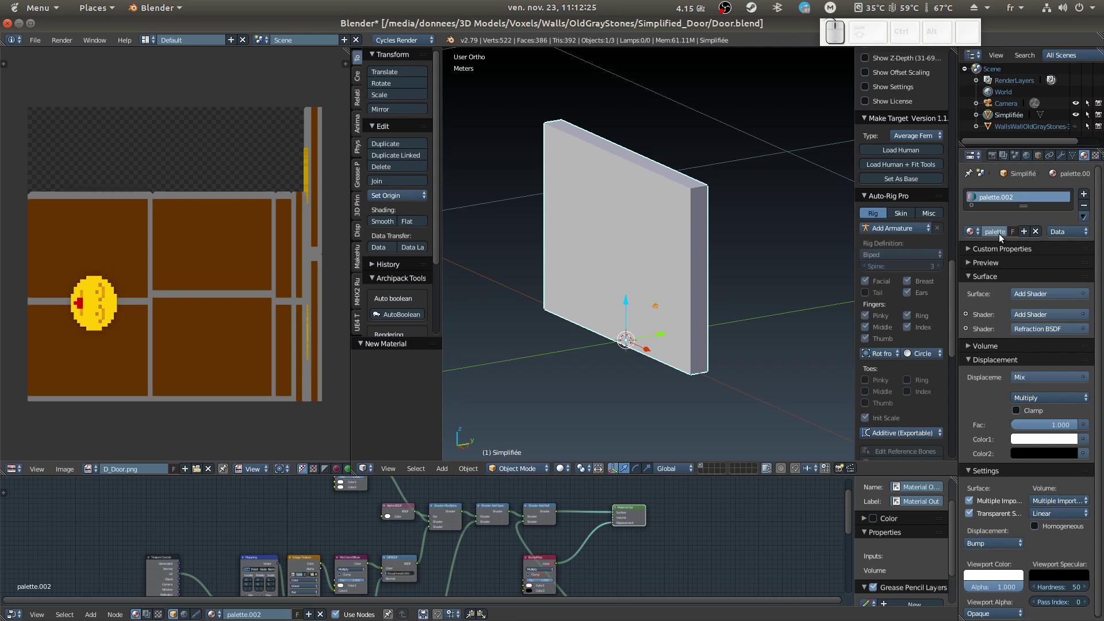
- Widen the material properties area and rename the copied material as M_Porte_Simplifiée
drag(958, 224, 892, 226)
click(936, 231)
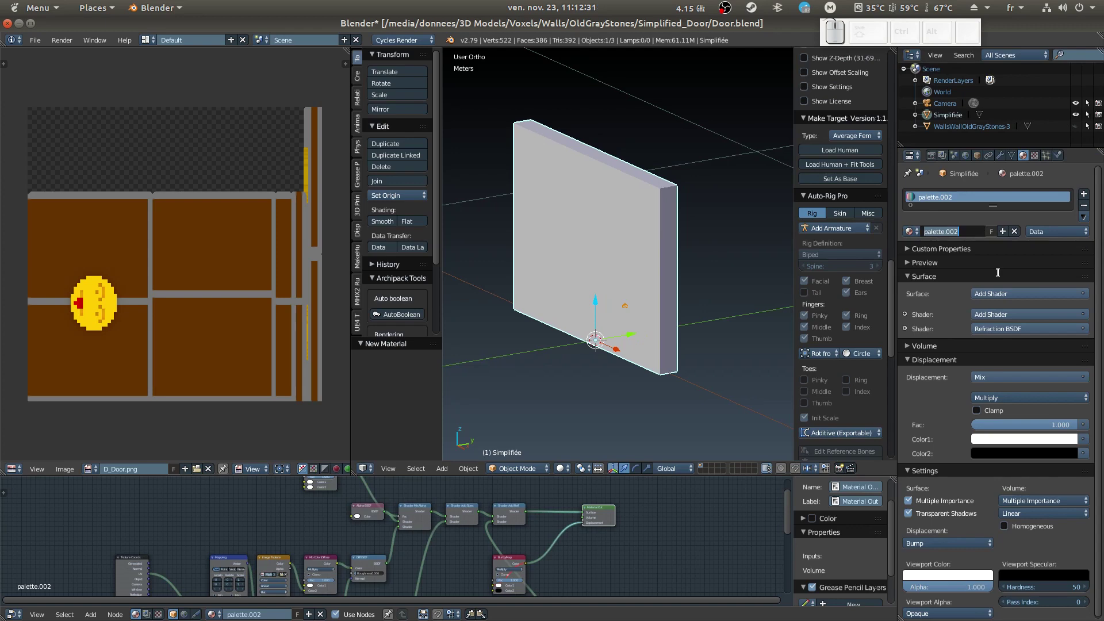
text(M_Po)
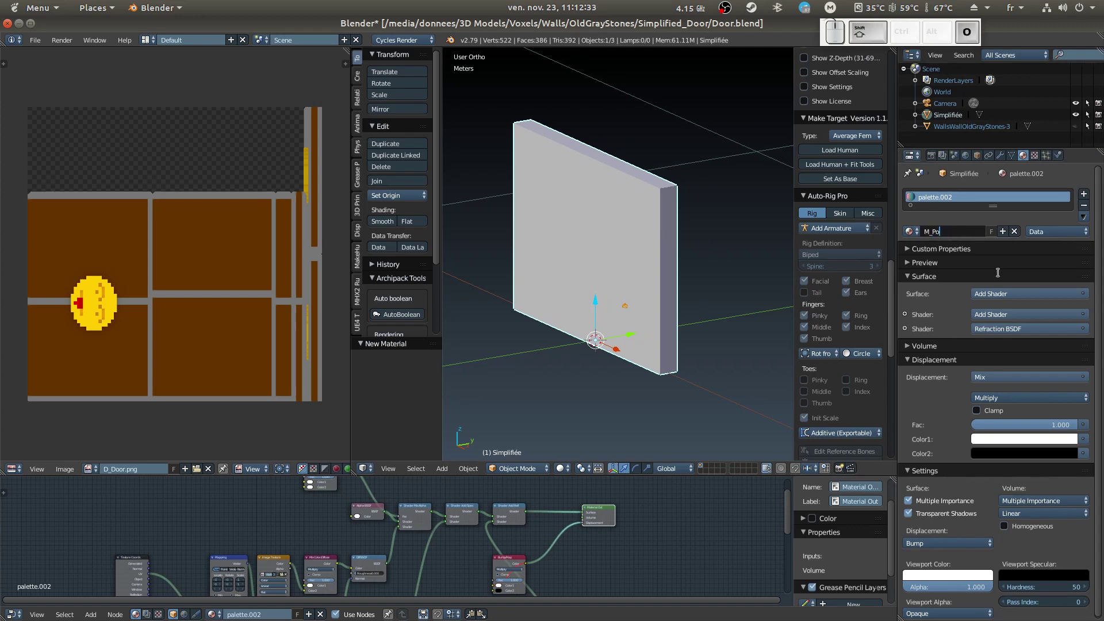
text(rte_)
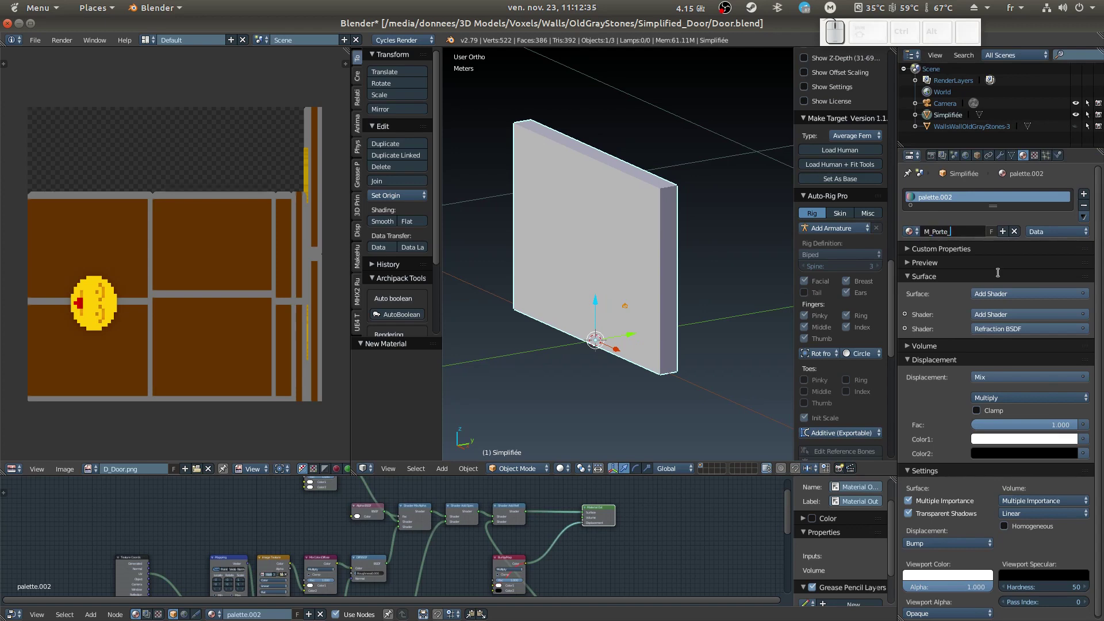
text(Simpl)
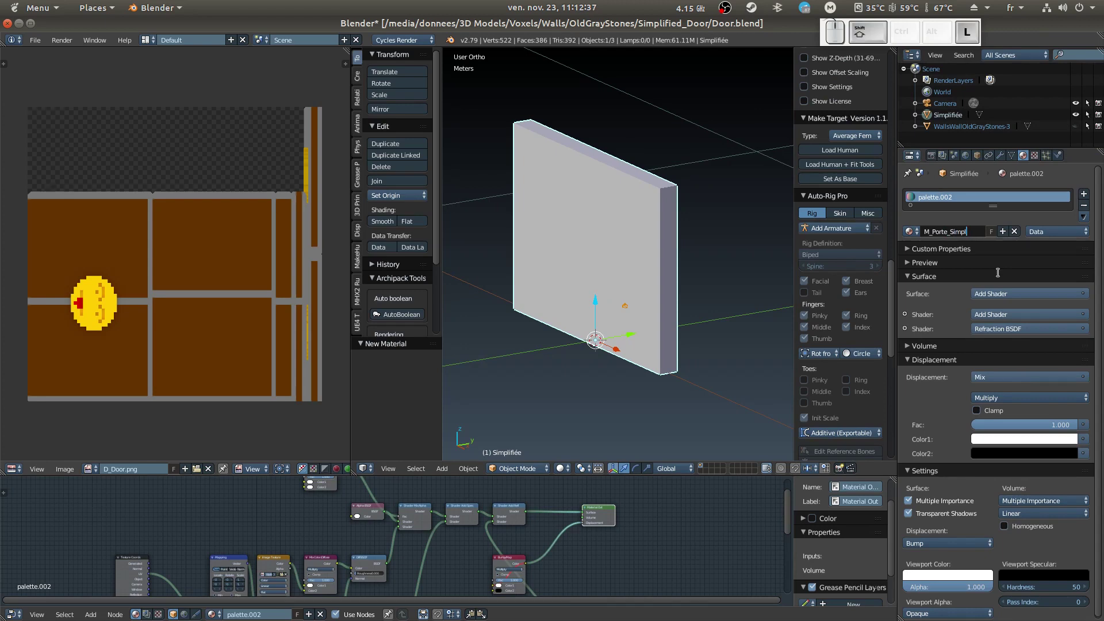
text(ifiée)
key(Return)
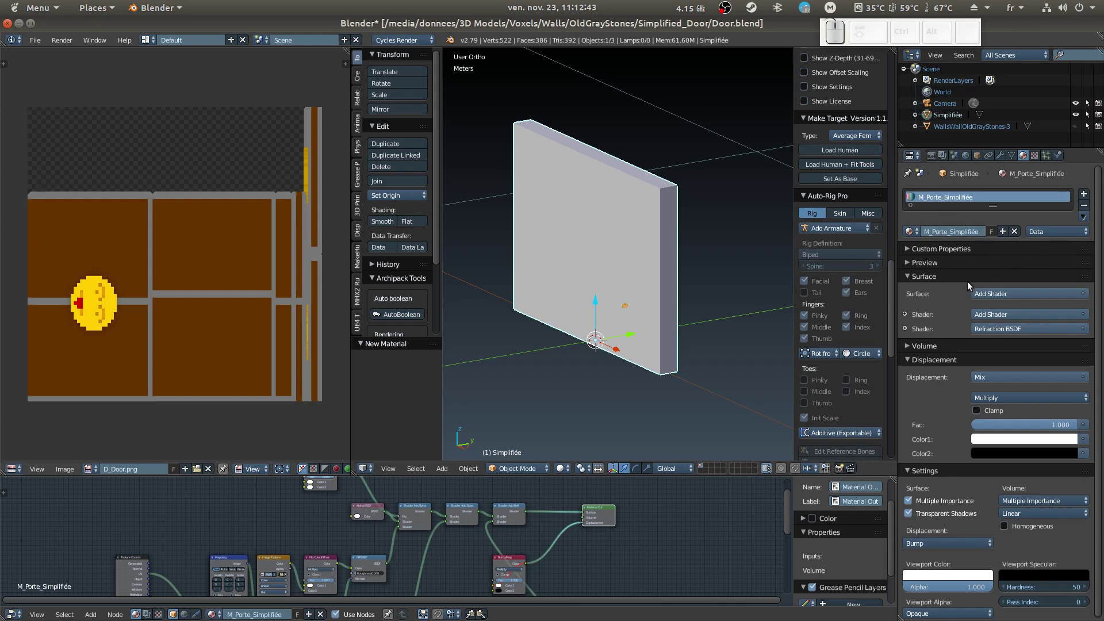
- Change the surface shader of M_Porte_Simplifiée to Principled BSDF
click(995, 295)
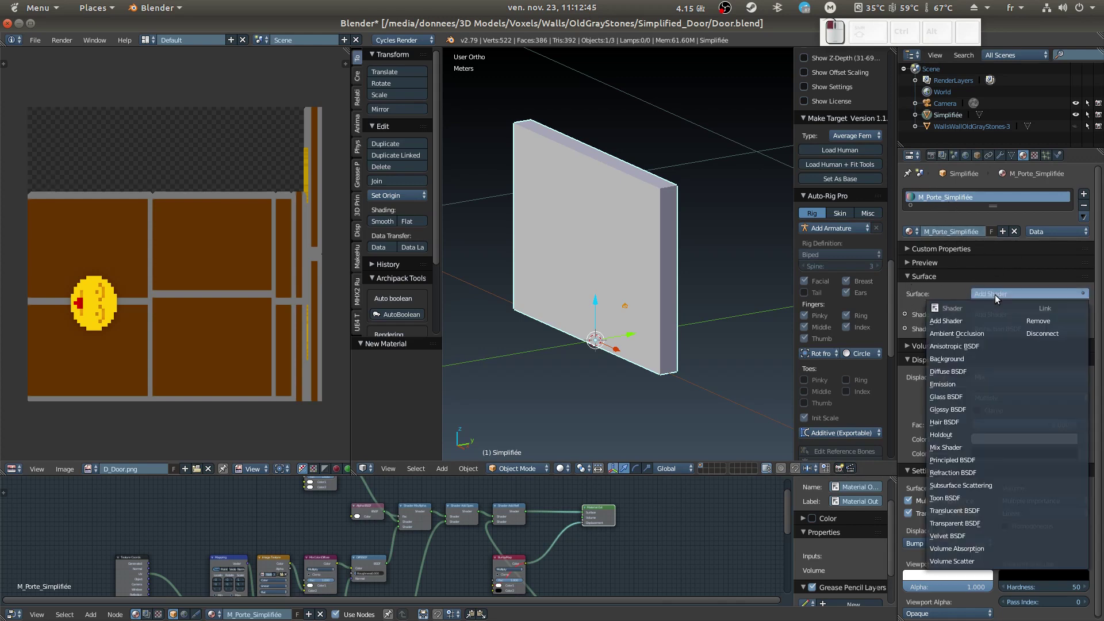
click(986, 460)
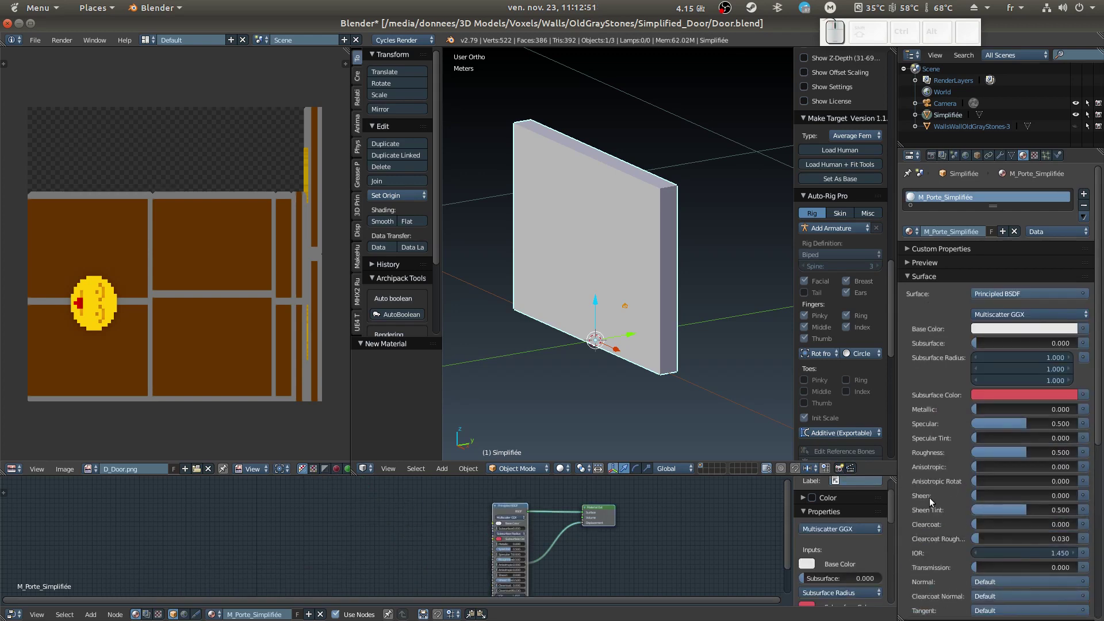
scroll(932, 502, down, 1)
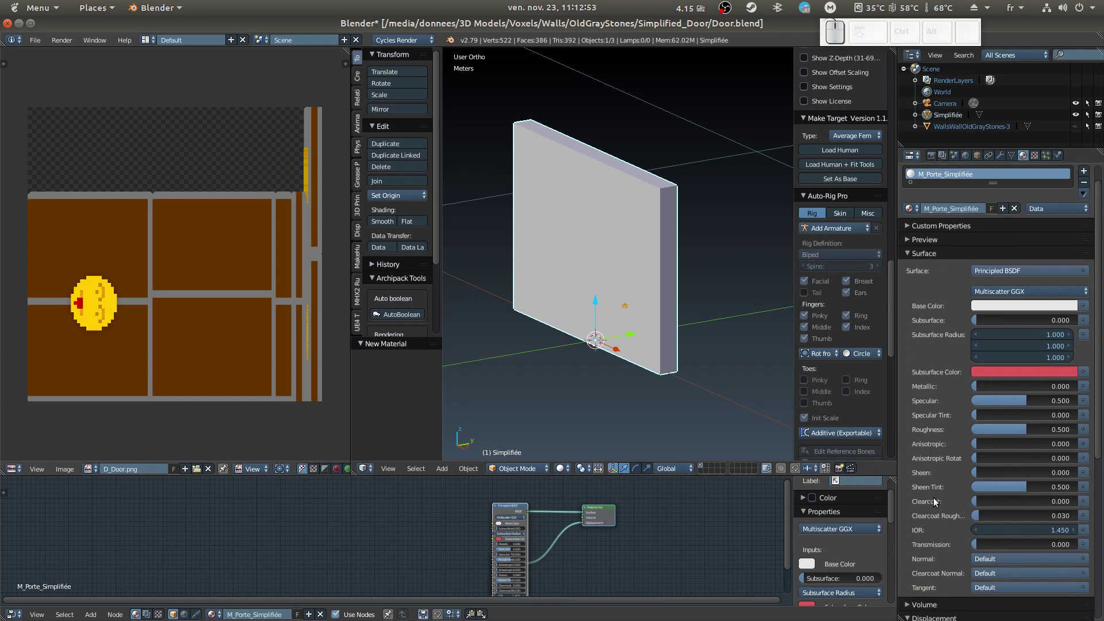
scroll(929, 489, up, 1)
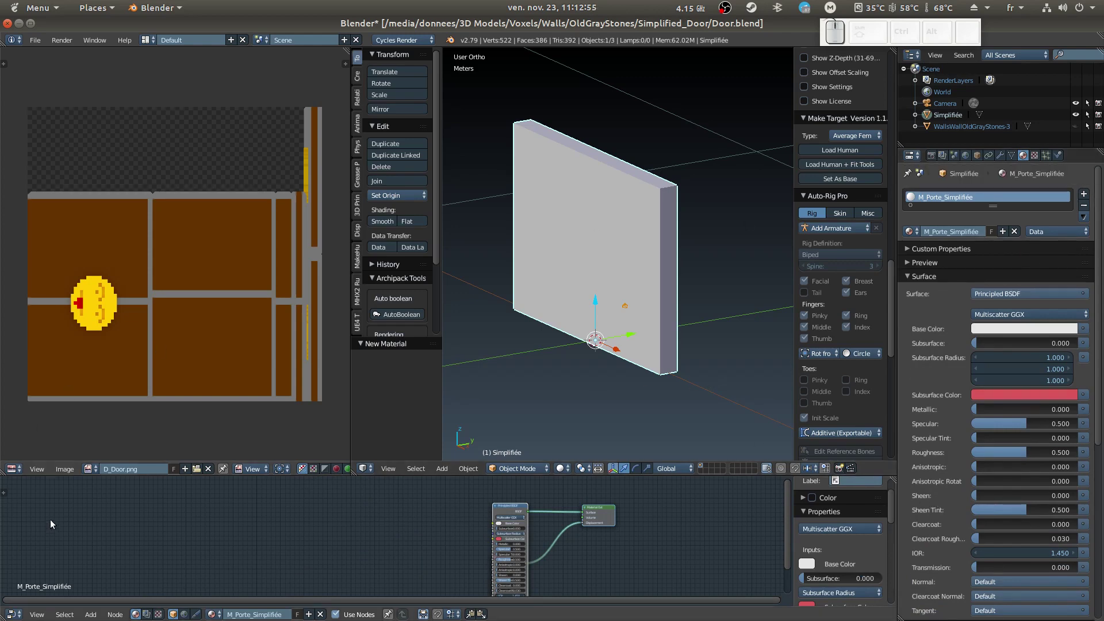
- In the Node Editor, separate the overlapping Principled BSDF and BumpMap nodes and delete the BumpMap node
click(14, 614)
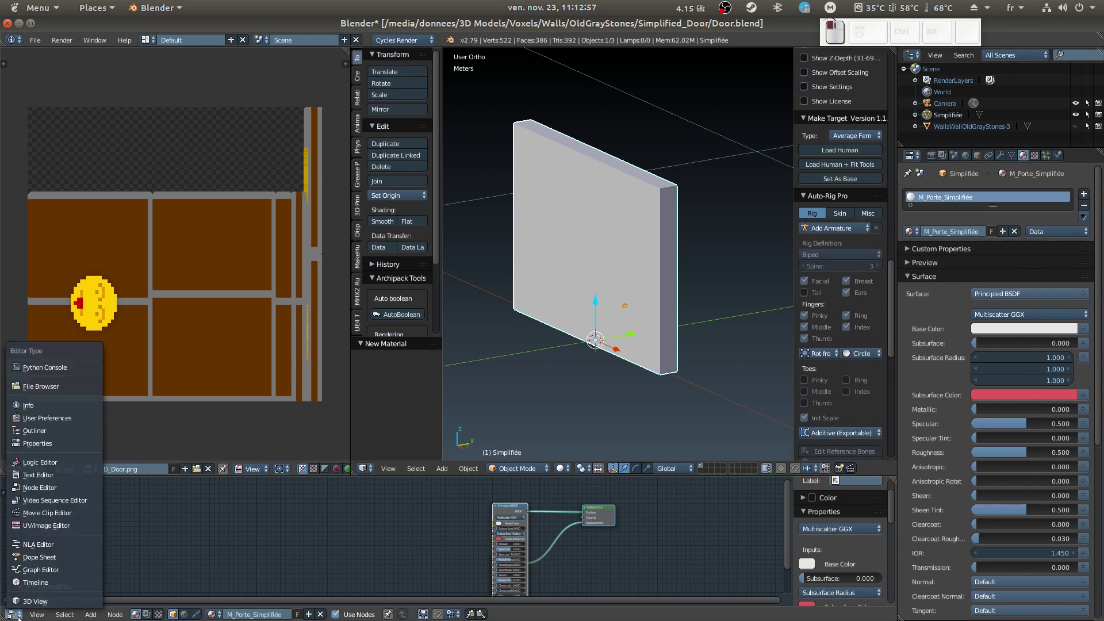
click(83, 489)
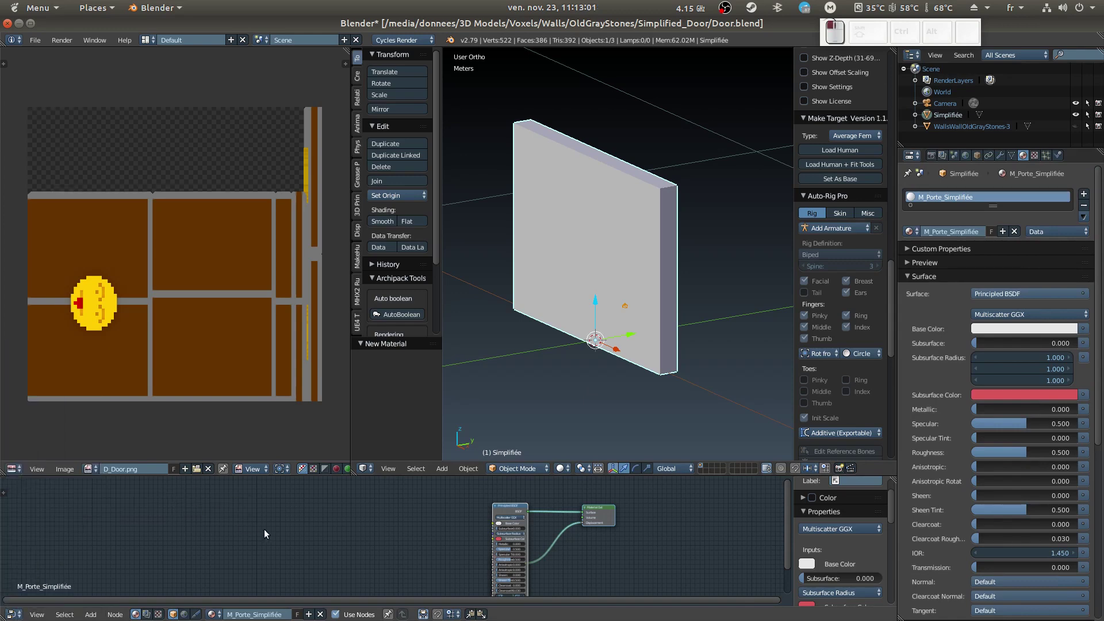
drag(513, 511, 476, 508)
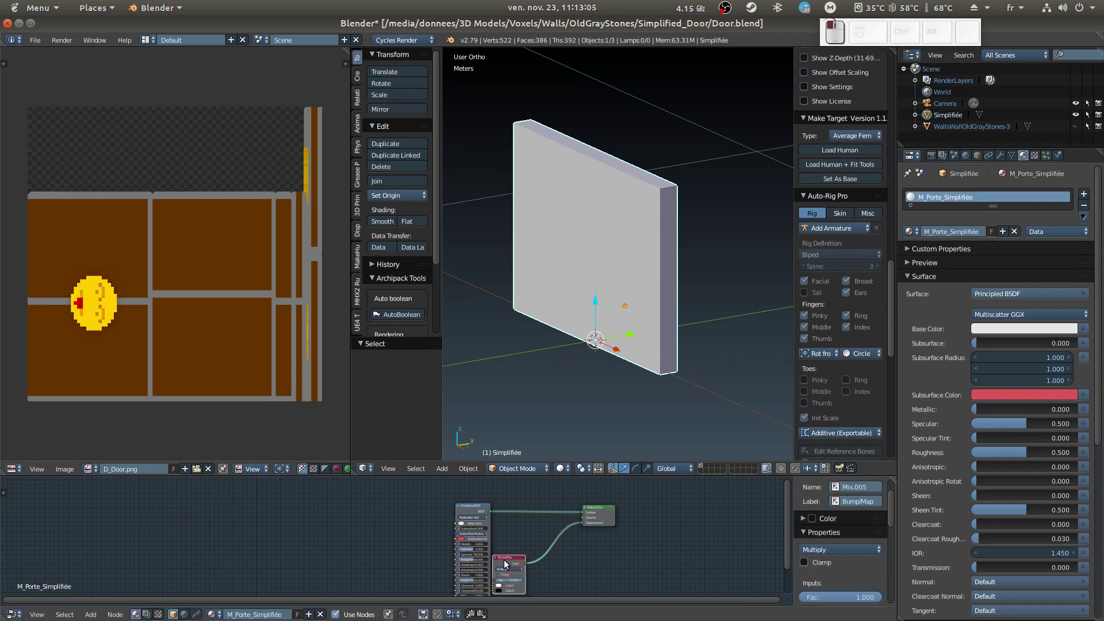
drag(504, 560, 521, 562)
ctrl+middle_drag(515, 557, 588, 562)
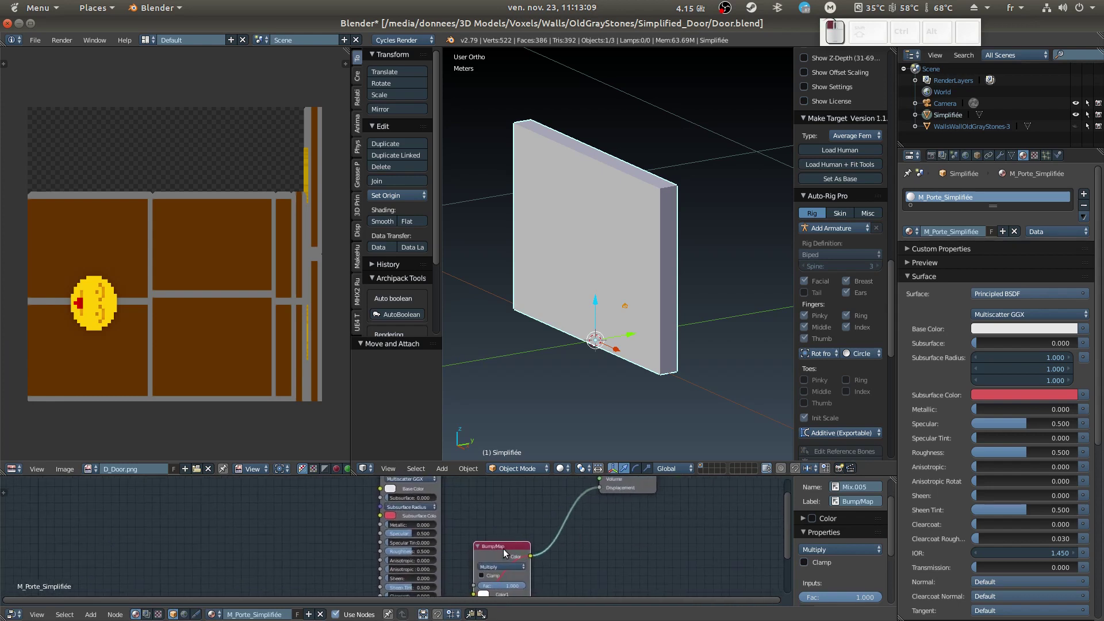
key(g)
click(523, 537)
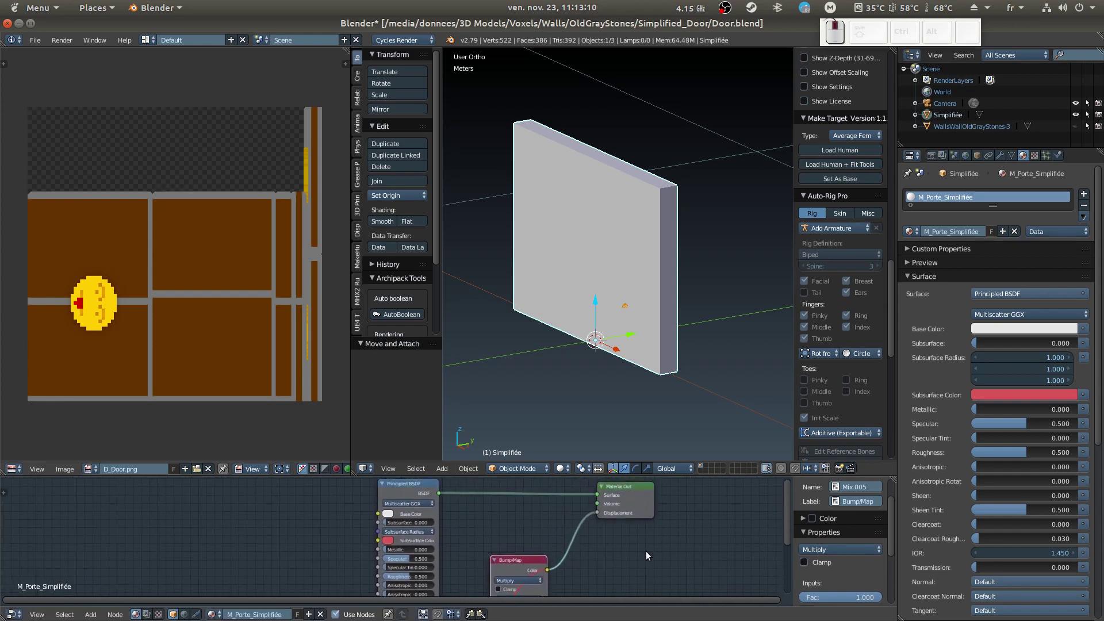
click(526, 564)
drag(540, 562, 558, 526)
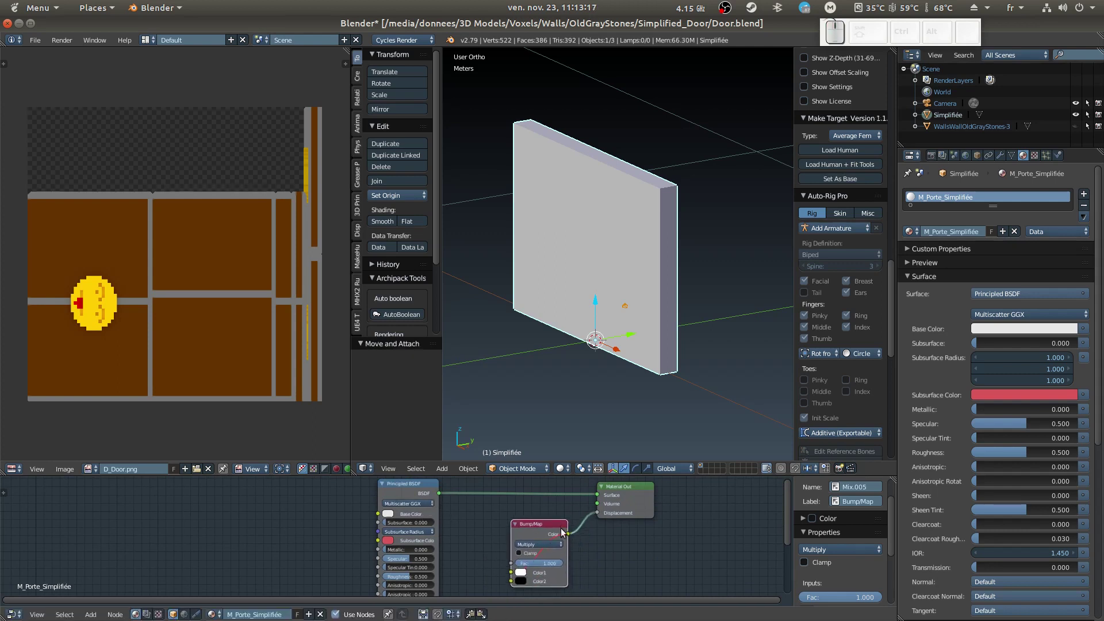
key(x)
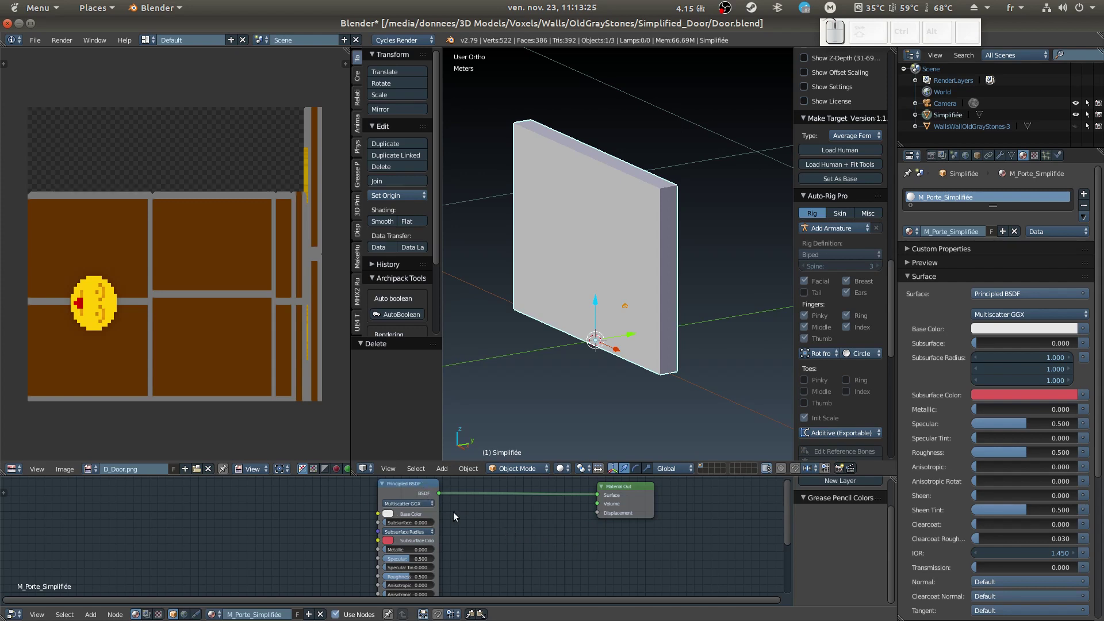
- Add an Image Texture node beside the Principled BSDF and connect its Color output to Base Color
middle_drag(367, 541, 513, 551)
key(shift+a)
mouse_move(406, 522)
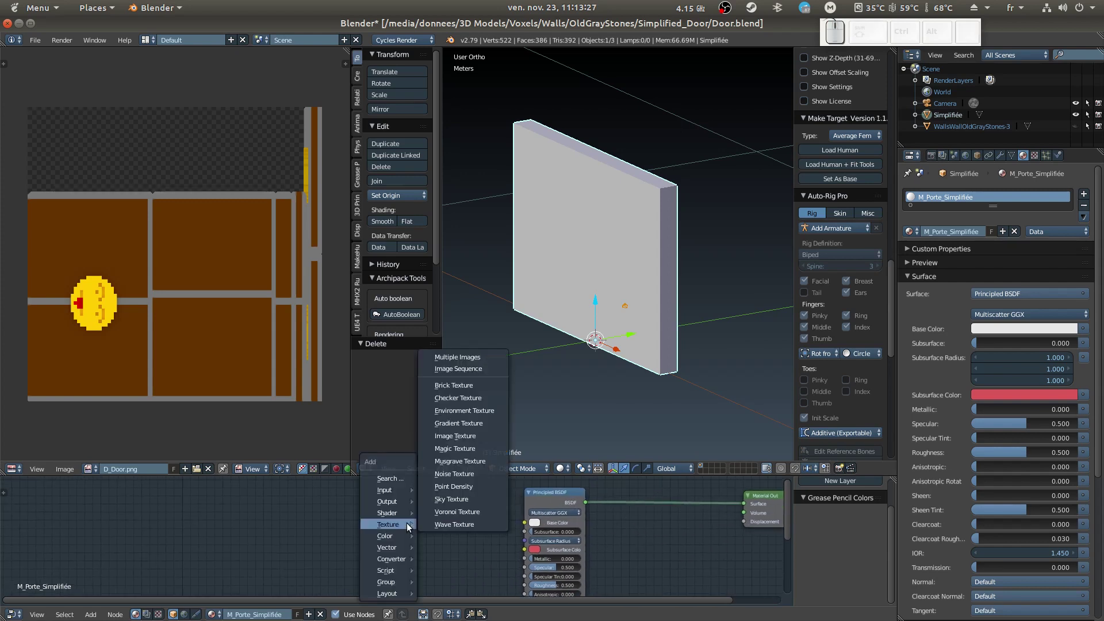
click(482, 438)
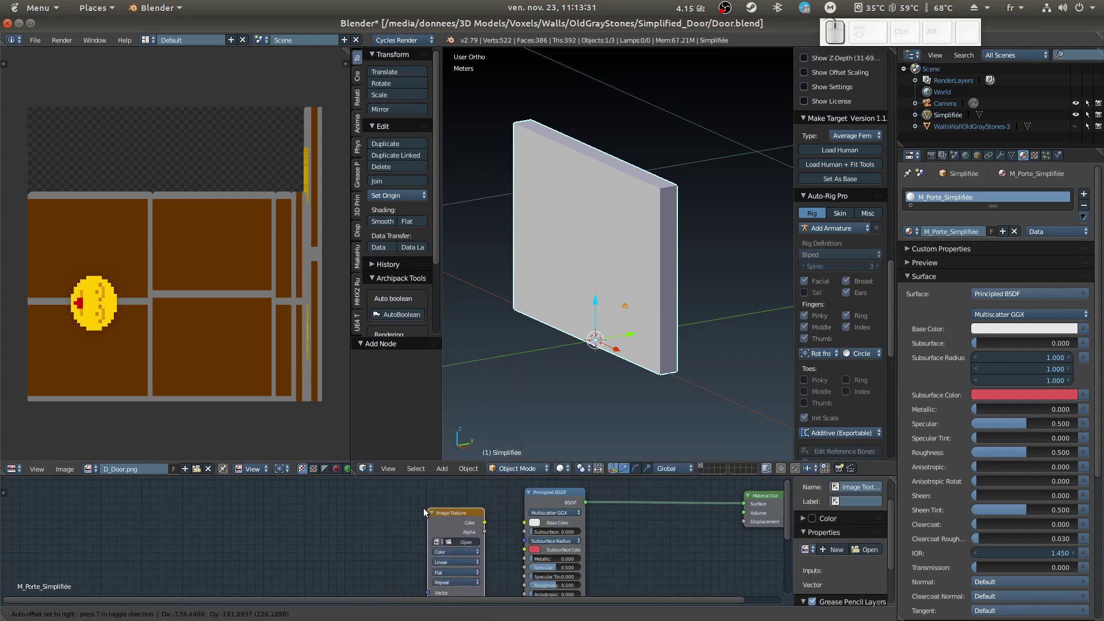
click(423, 509)
drag(481, 523, 525, 522)
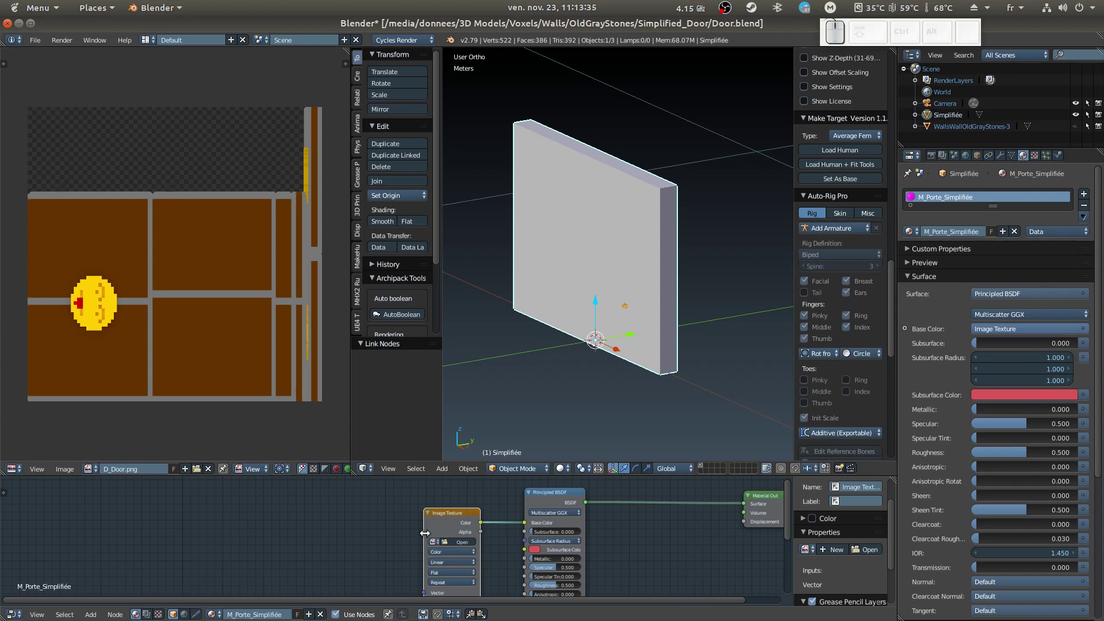
- Widen the Image Texture node and move it up to align with the top of the Principled BSDF node
drag(427, 532, 339, 532)
drag(422, 515, 419, 492)
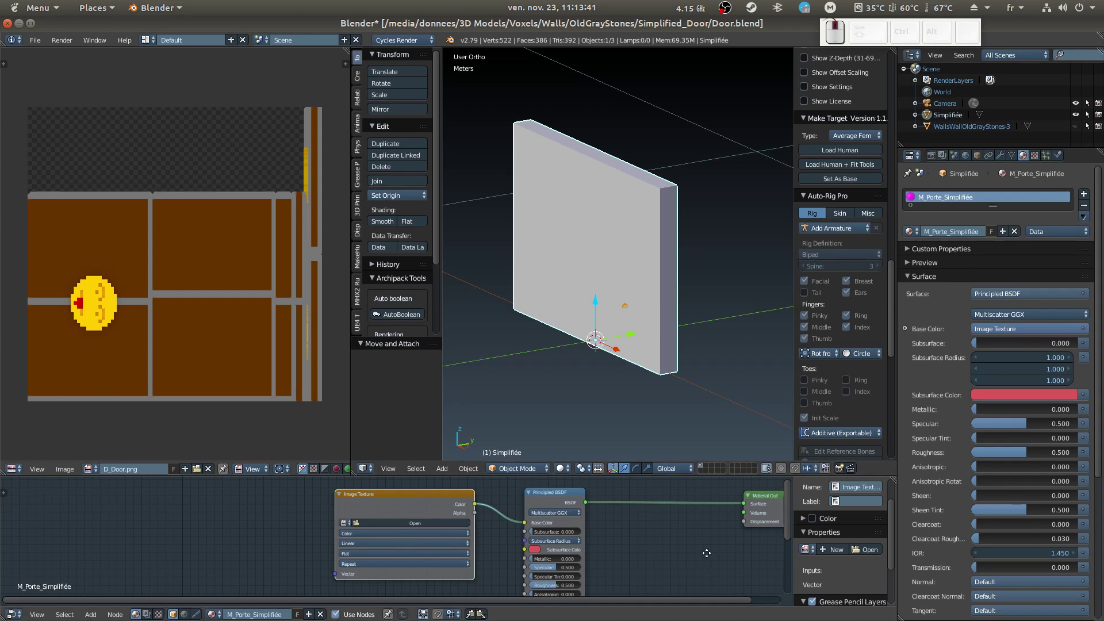
middle_drag(729, 575, 696, 483)
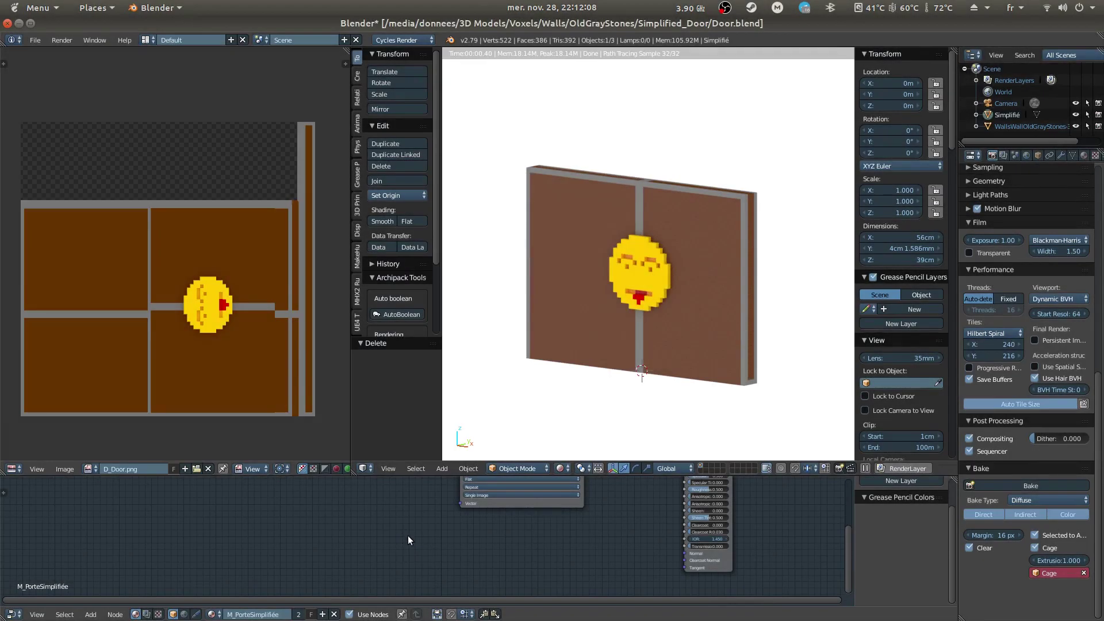
- Add another Image Texture node to M_PorteSimplifiée, placed below the existing image node
middle_drag(391, 545, 302, 483)
middle_drag(354, 513, 389, 546)
key(shift+a)
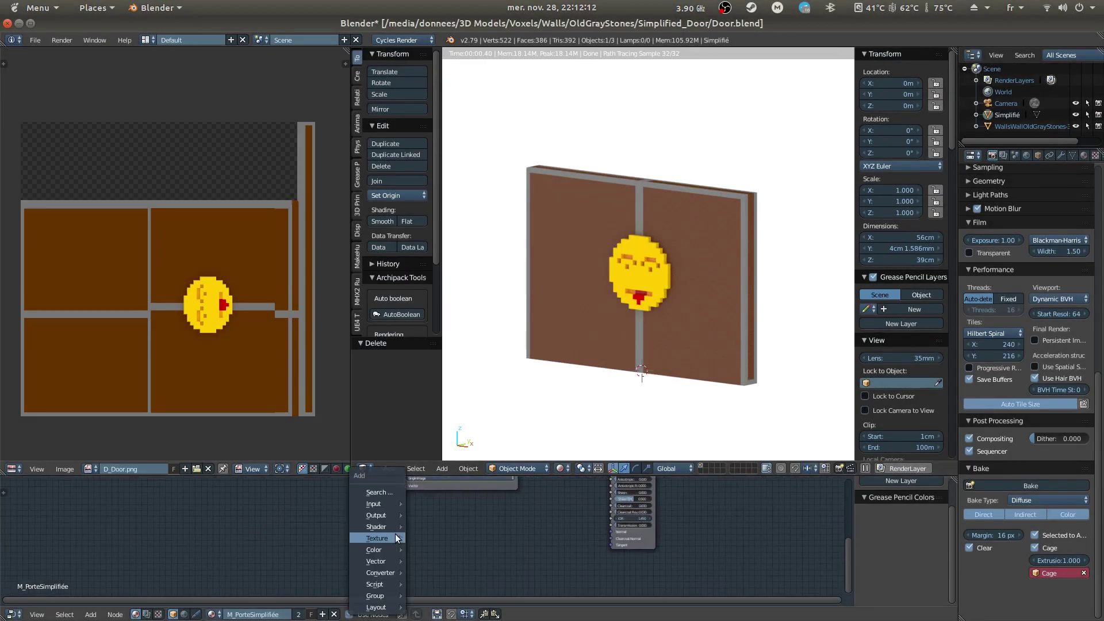
mouse_move(392, 533)
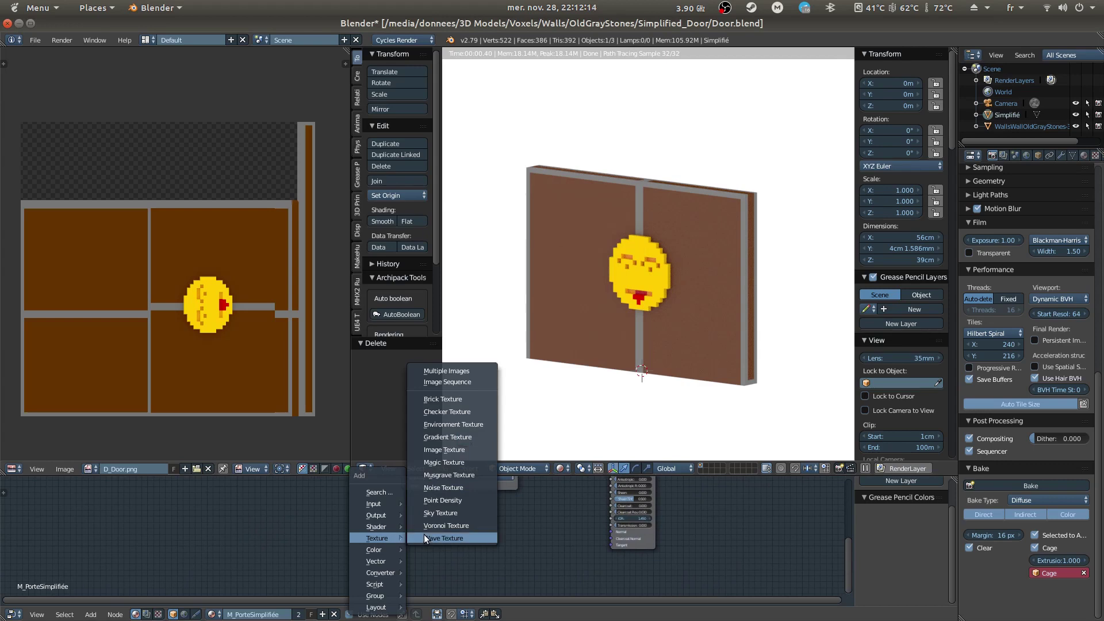
click(460, 450)
click(414, 516)
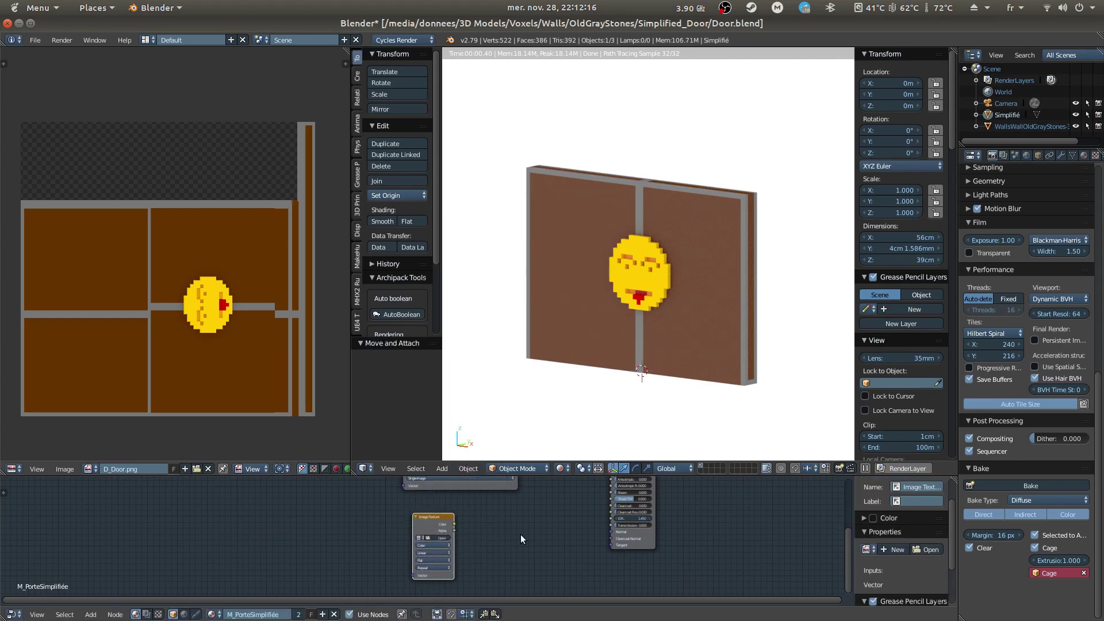
- Add a Normal Map node between the new Image Texture and the Principled BSDF
key(shift+a)
mouse_move(502, 554)
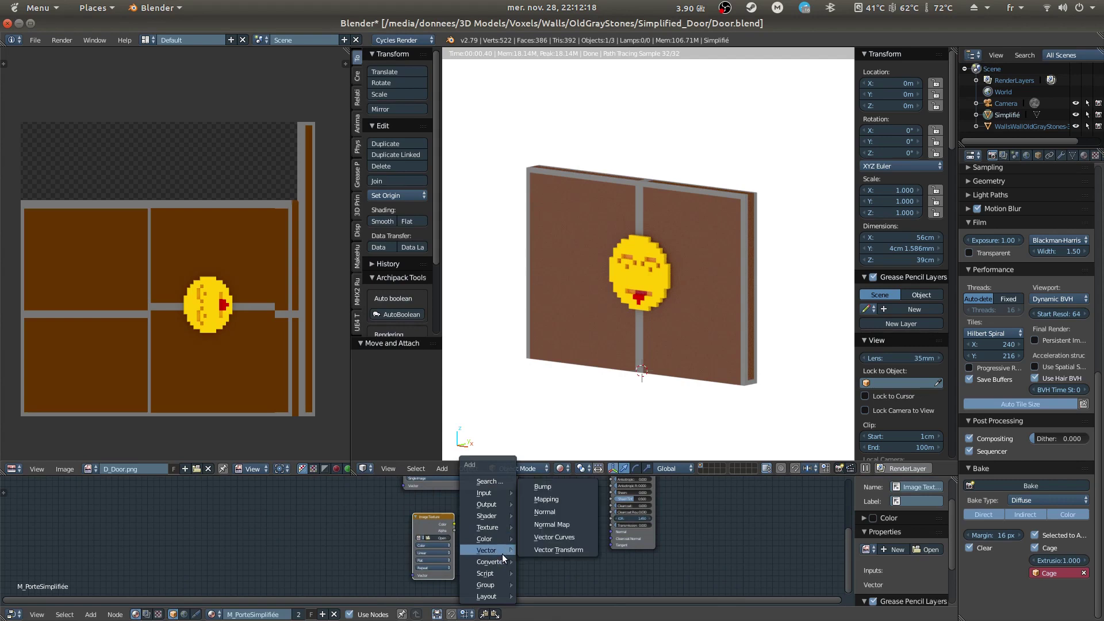
click(551, 524)
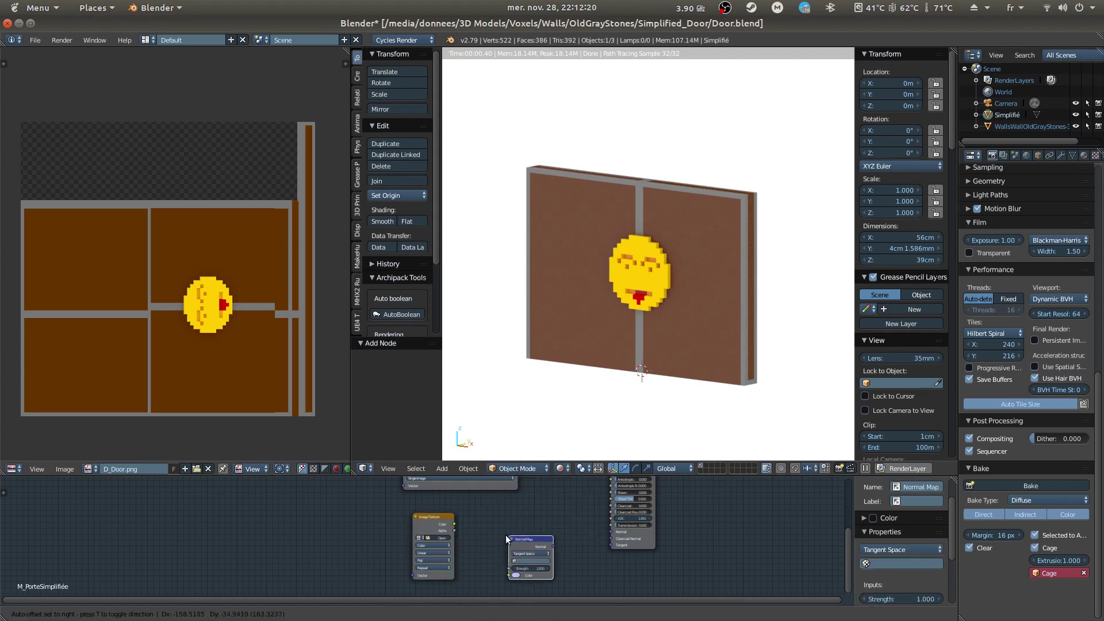
click(491, 507)
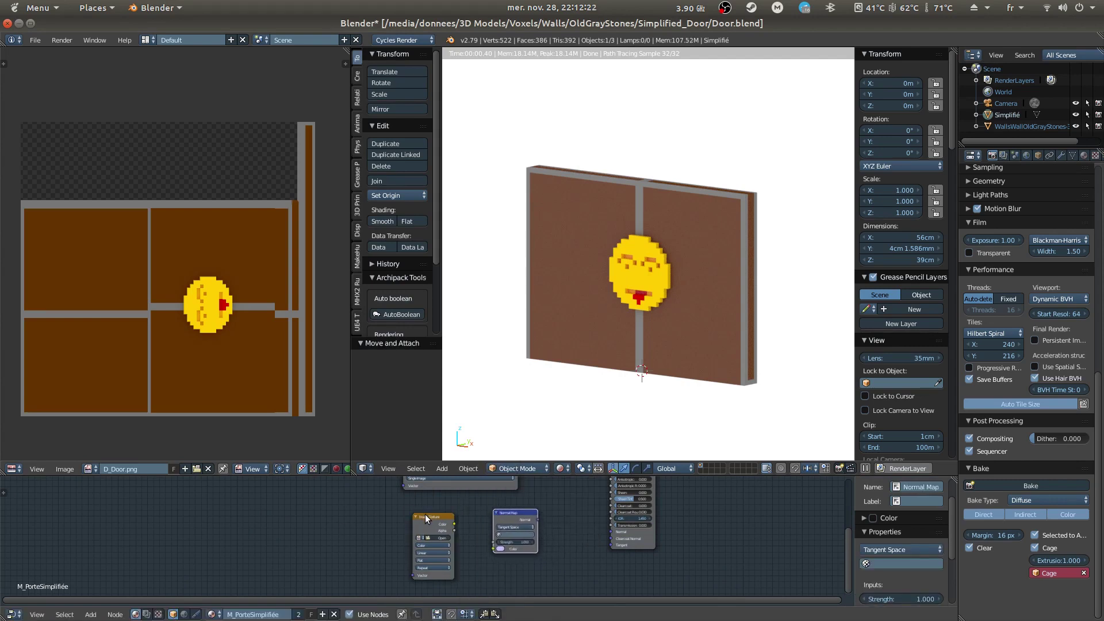
- Search the desktop applications for "key" and launch KeyMon
key(super)
text(key)
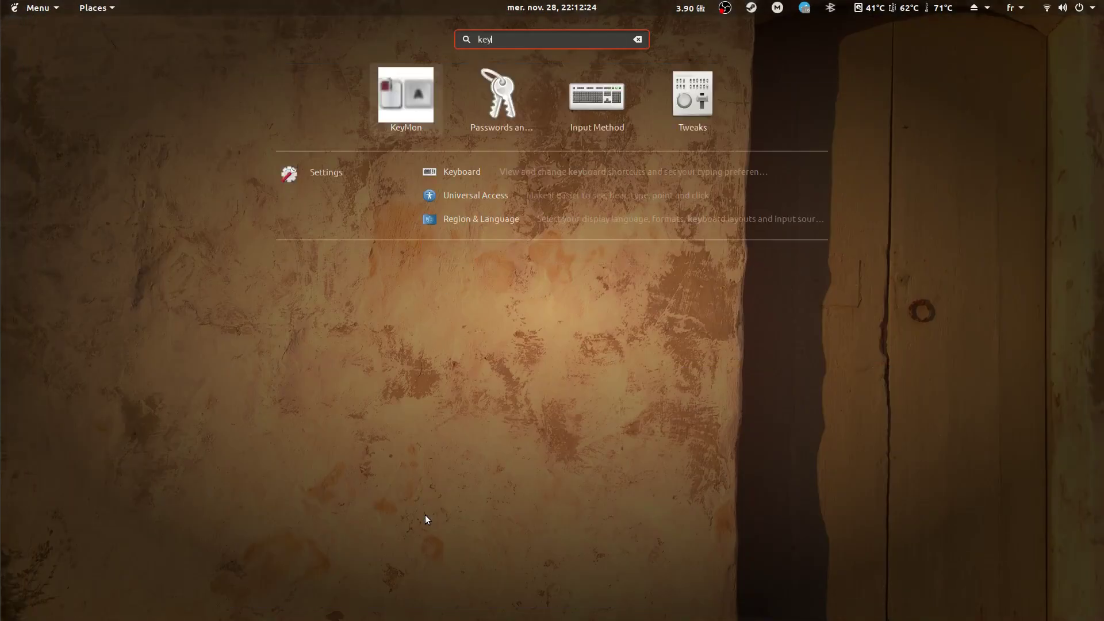
key(Return)
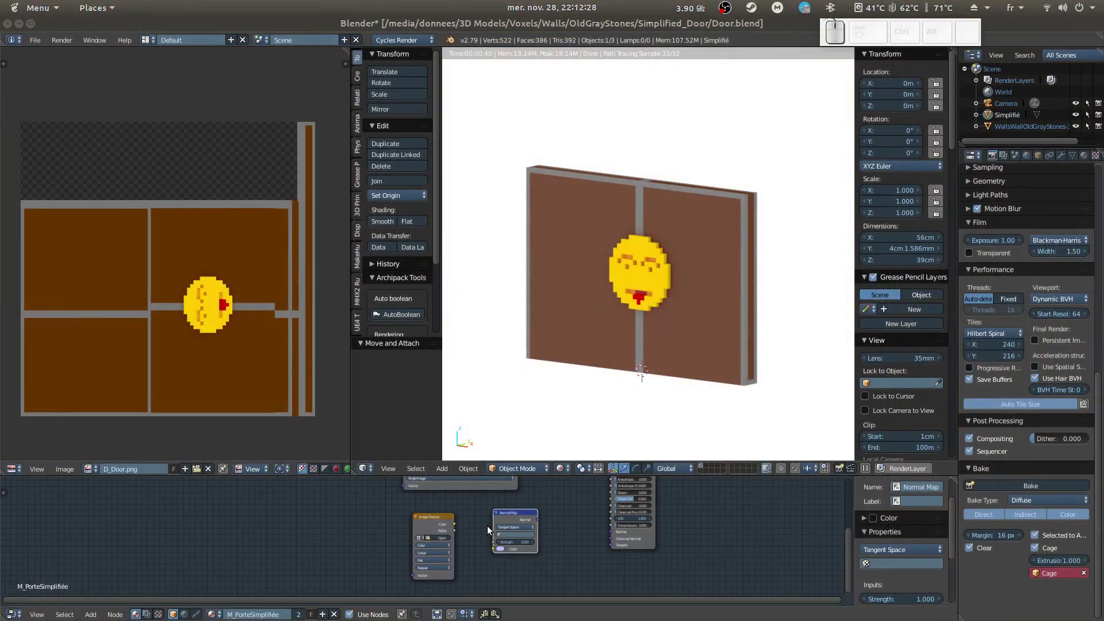
- Connect the Color output of the new Image Texture node to the Color input of the Normal Map node
drag(455, 525, 495, 549)
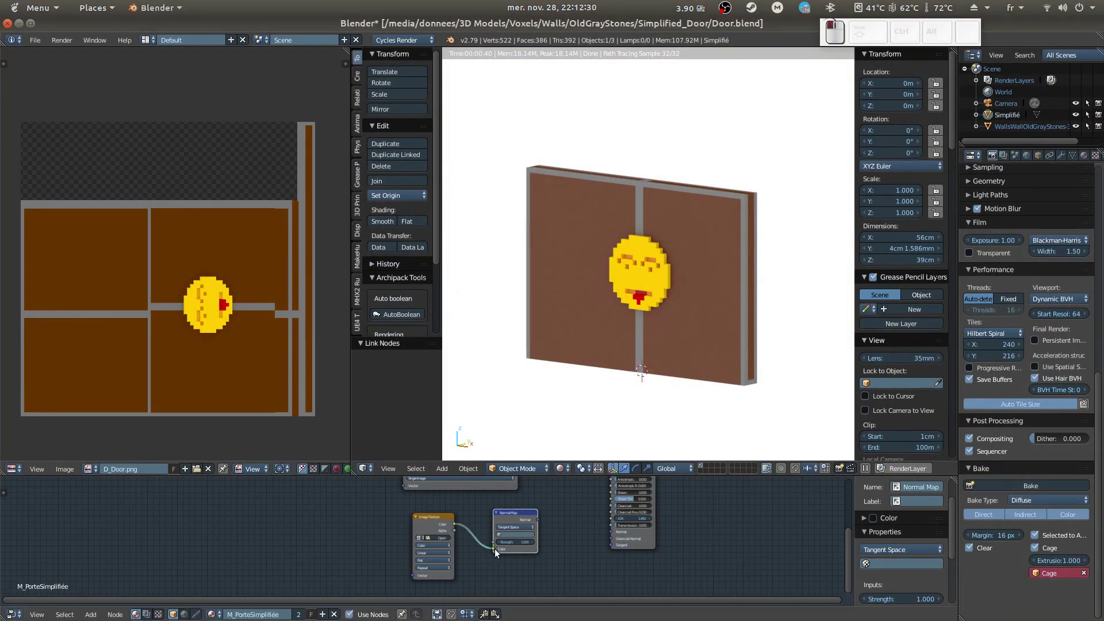
scroll(727, 551, up, 2)
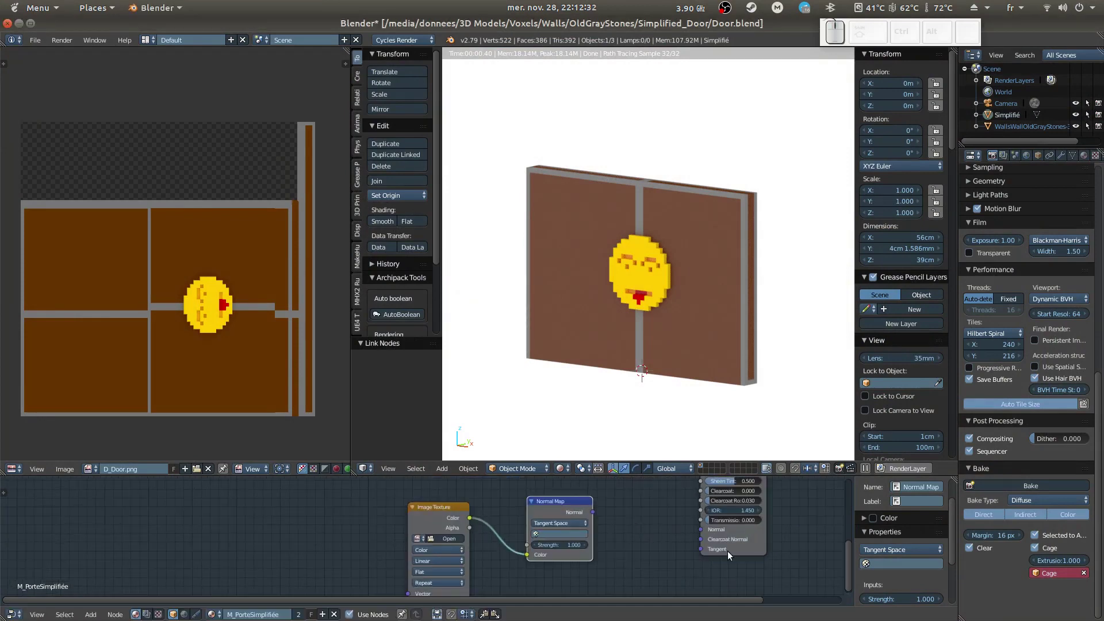
scroll(698, 550, down, 3)
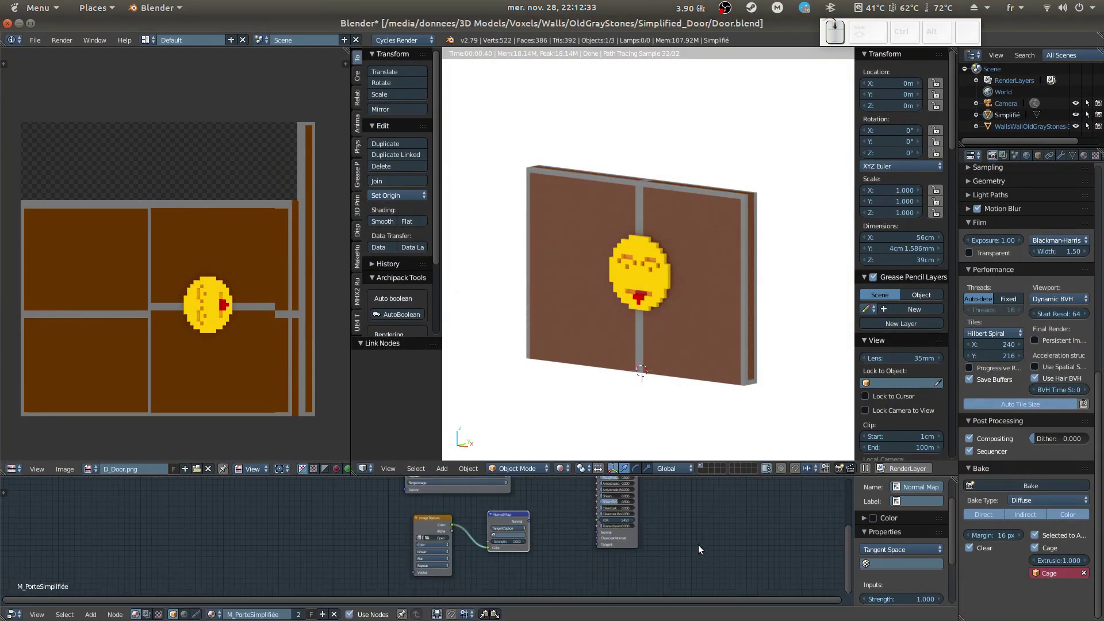
- Examine the individual pie menu options of the 3D Viewport Pie Menus add-on in the user preferences
click(39, 40)
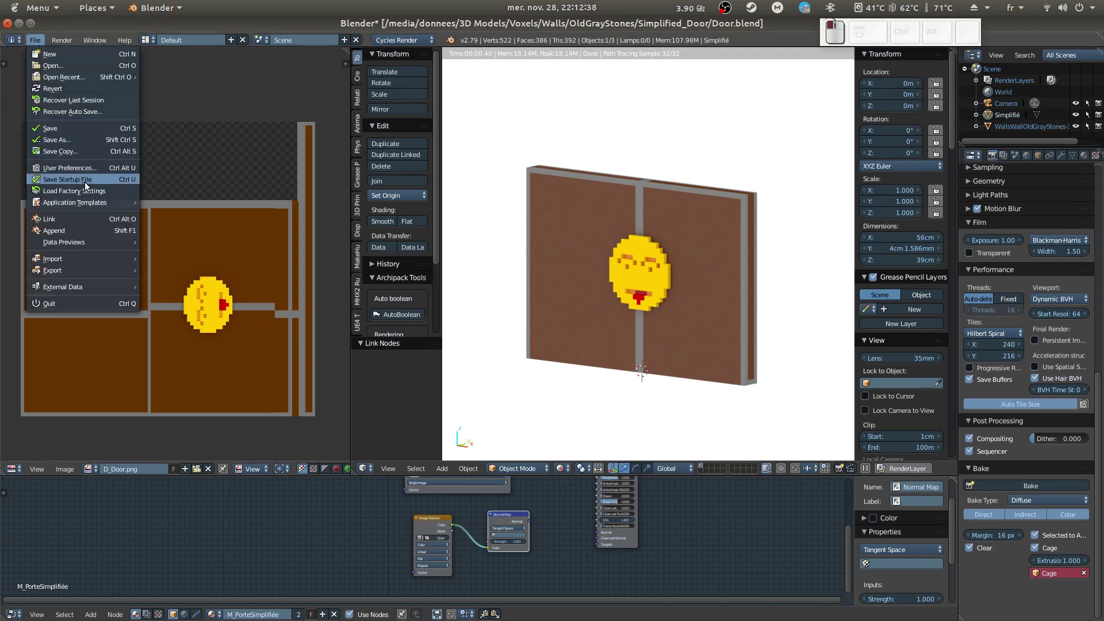
click(115, 168)
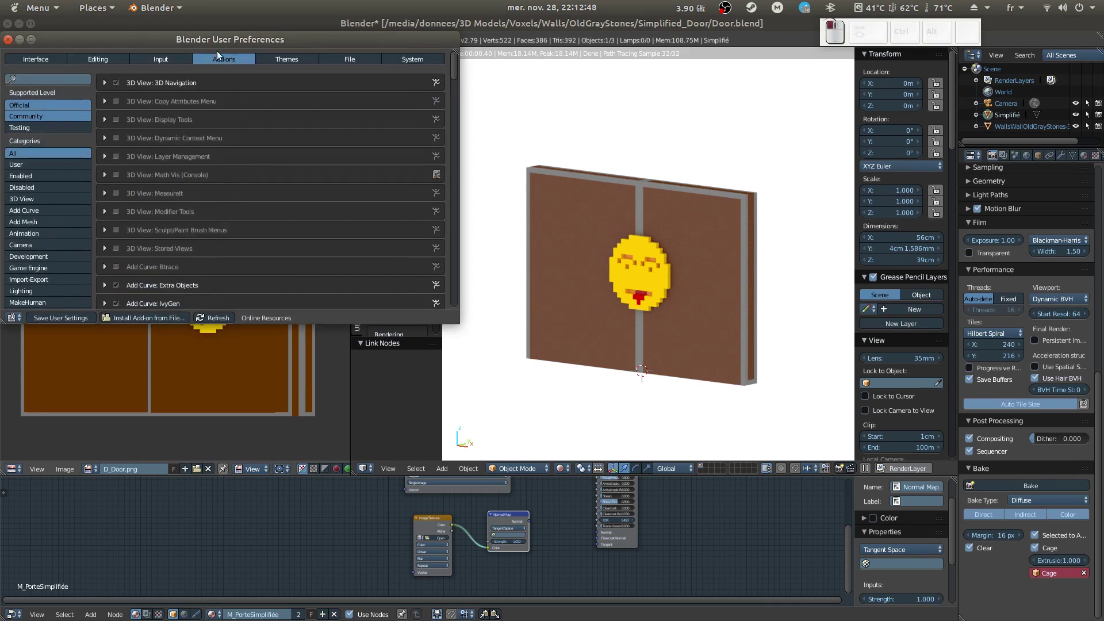
drag(457, 320, 673, 483)
scroll(52, 334, down, 1)
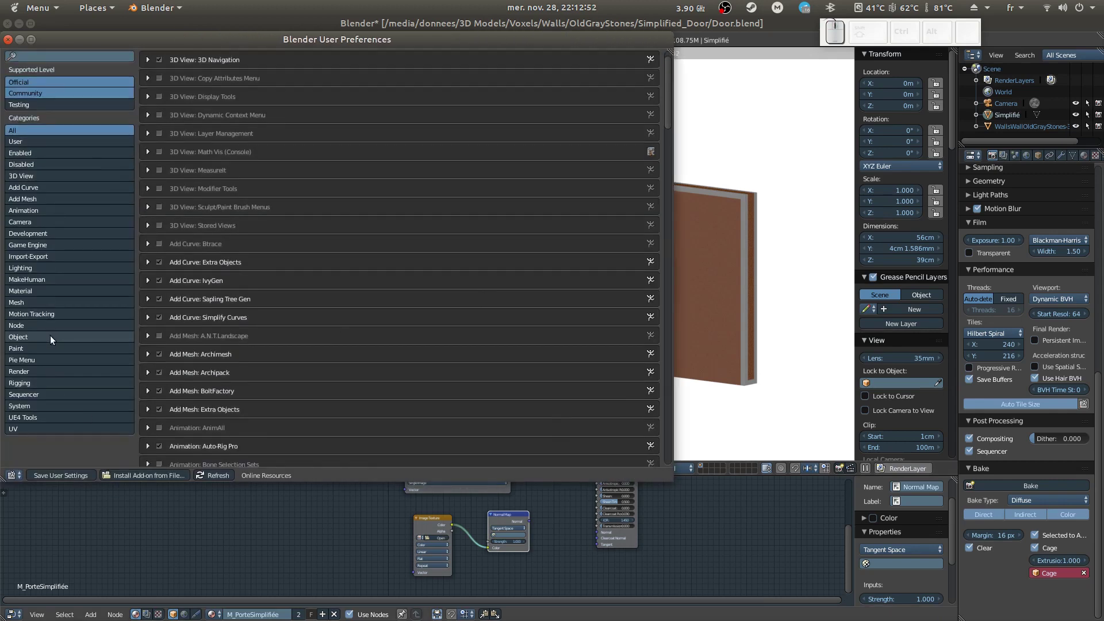
click(31, 362)
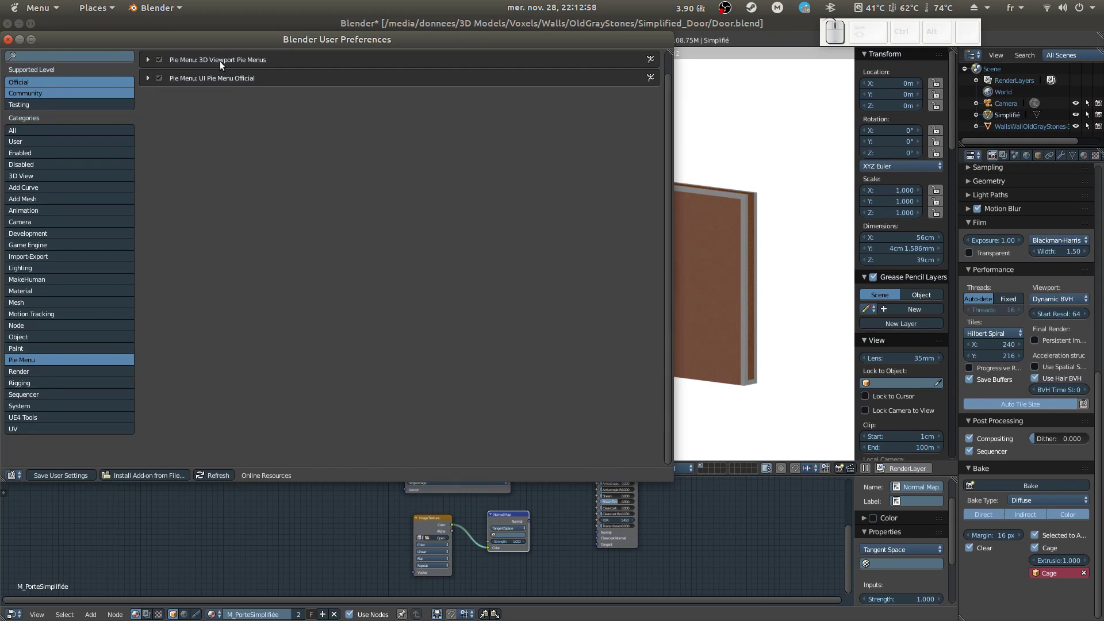
click(149, 60)
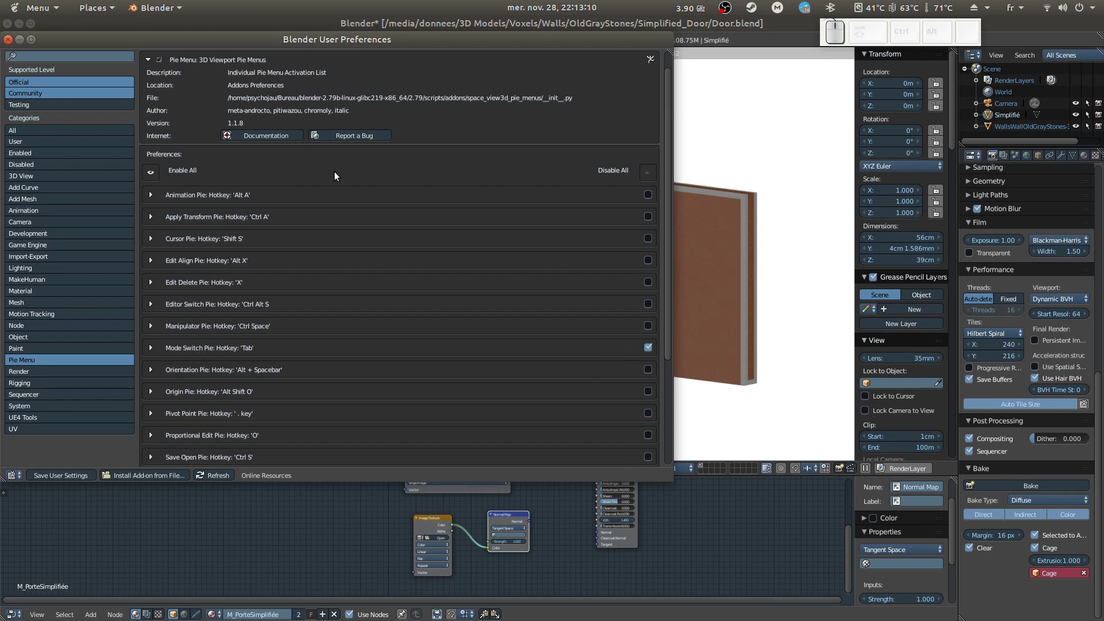
click(8, 39)
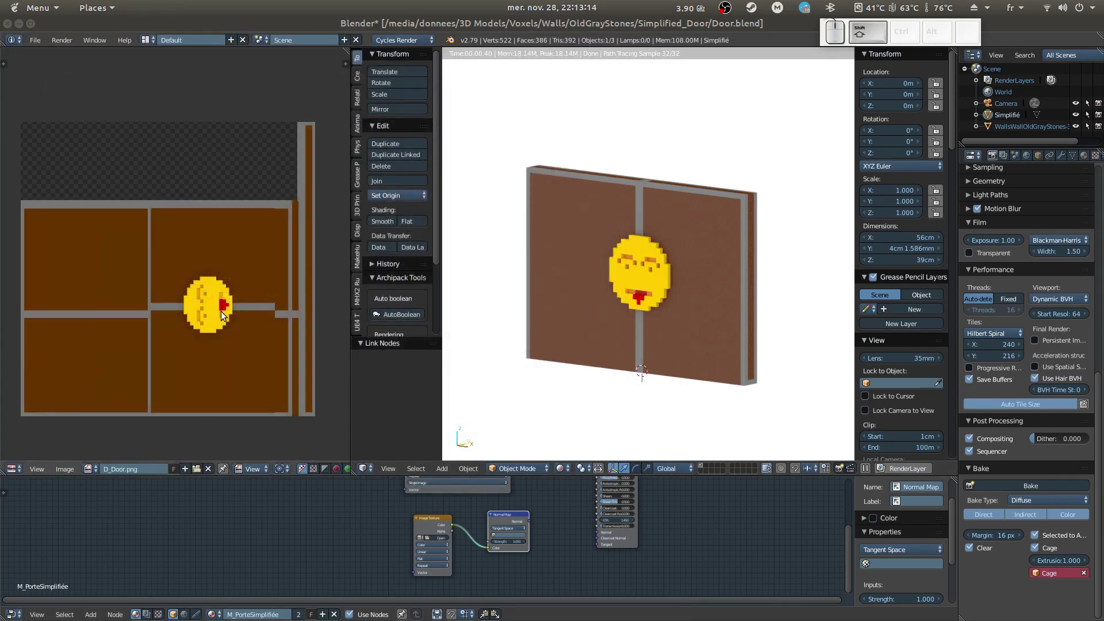
key(shift+a)
key(Tab)
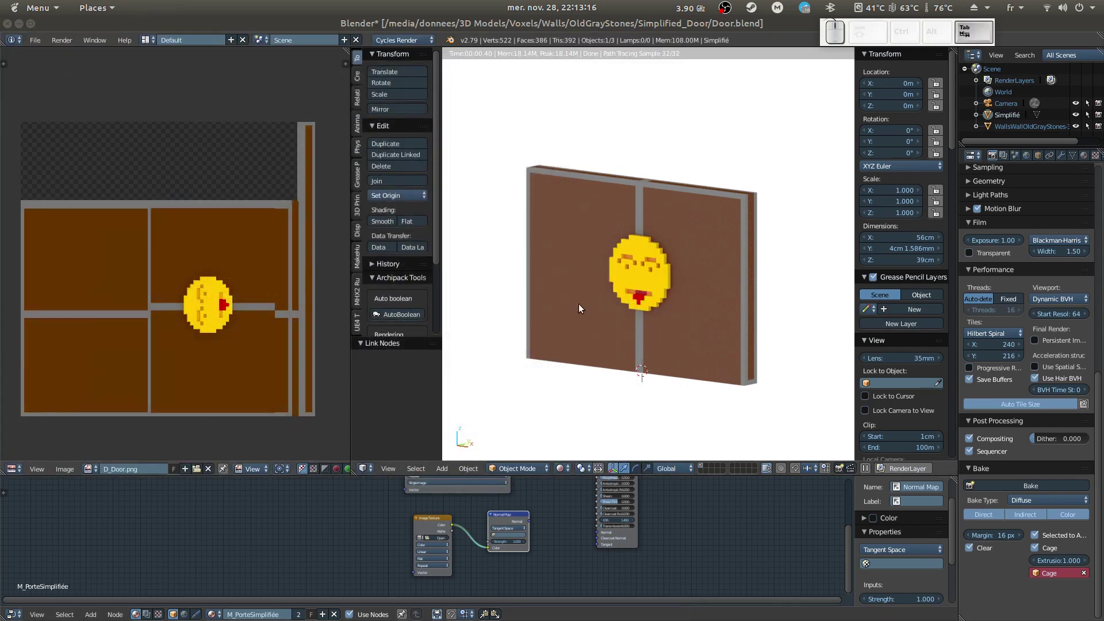
scroll(638, 345, down, 3)
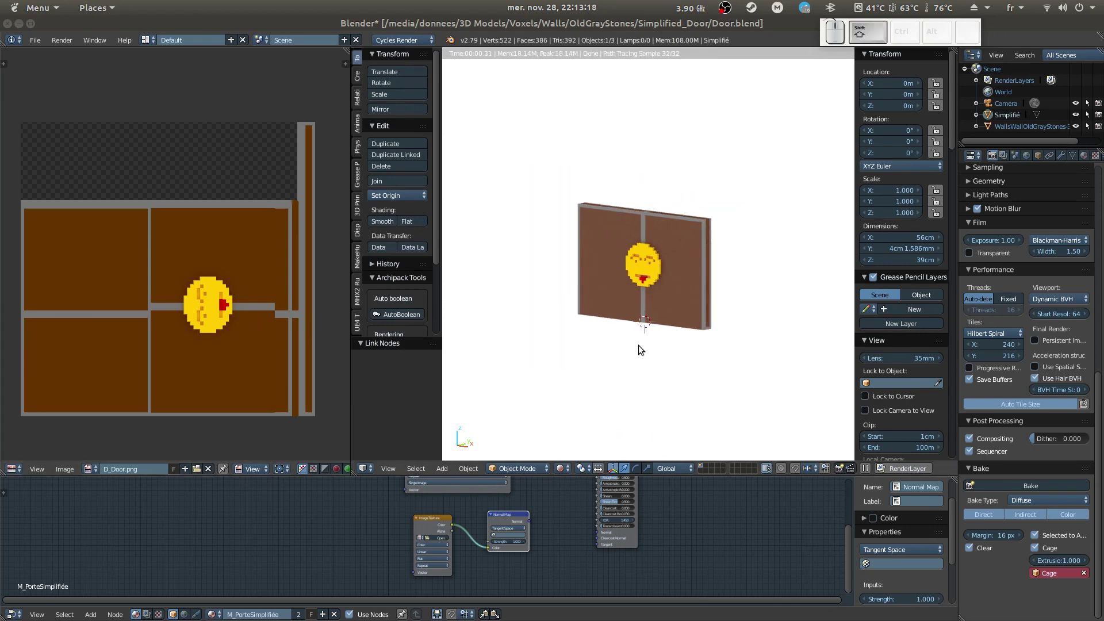
scroll(676, 286, up, 4)
scroll(675, 287, down, 1)
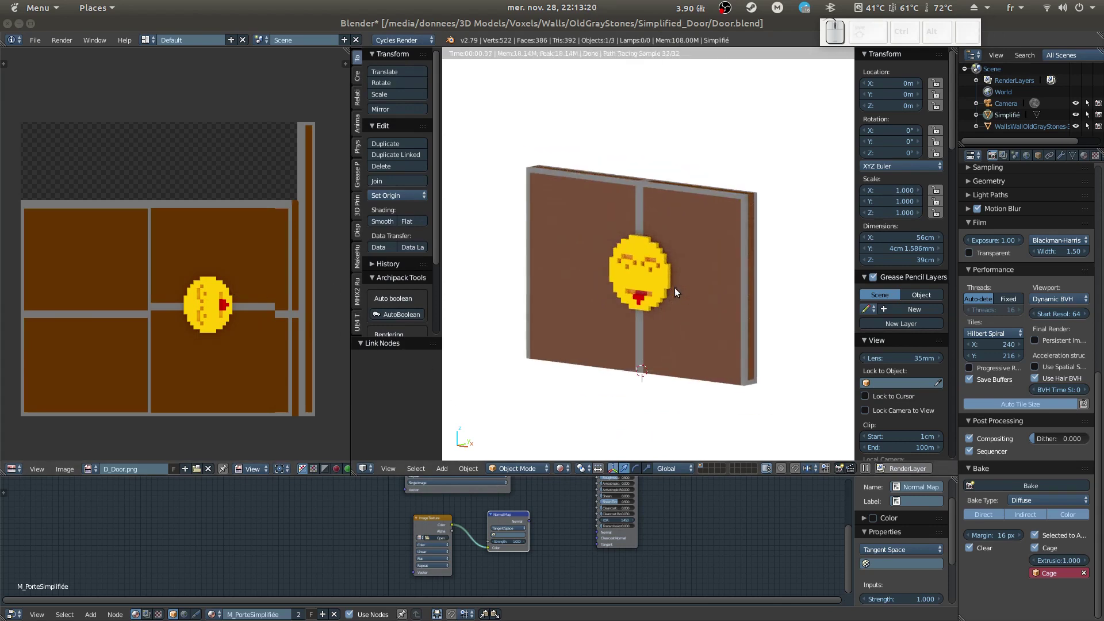
- Show the viewport in wireframe, view the original voxel door's mesh in Edit Mode and return to Object Mode
right_click(675, 287)
key(shift+z)
key(Tab)
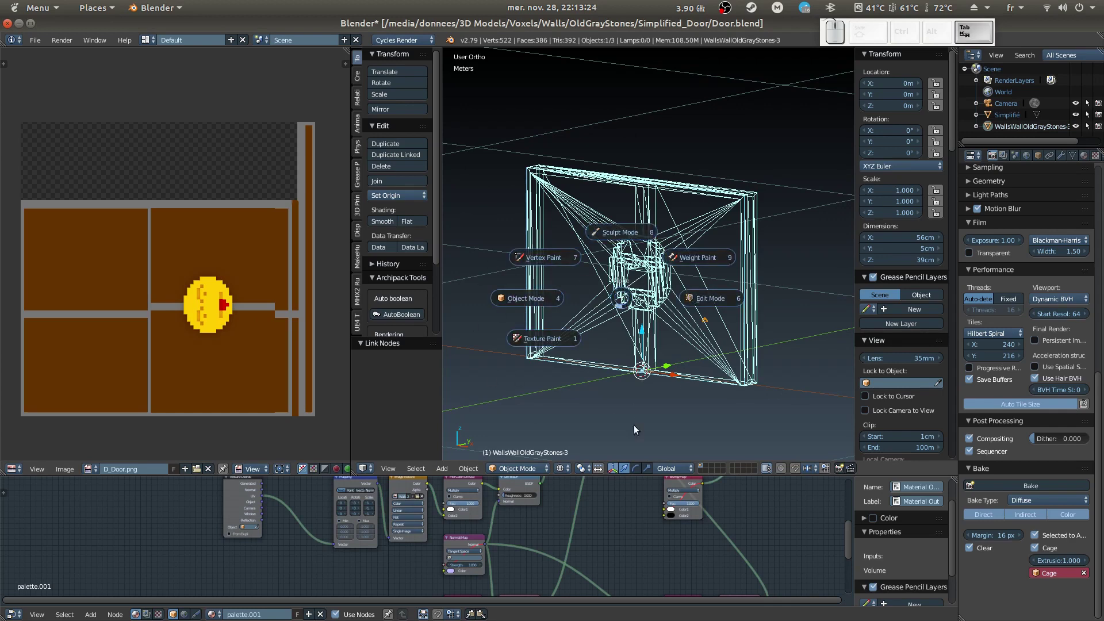
click(771, 339)
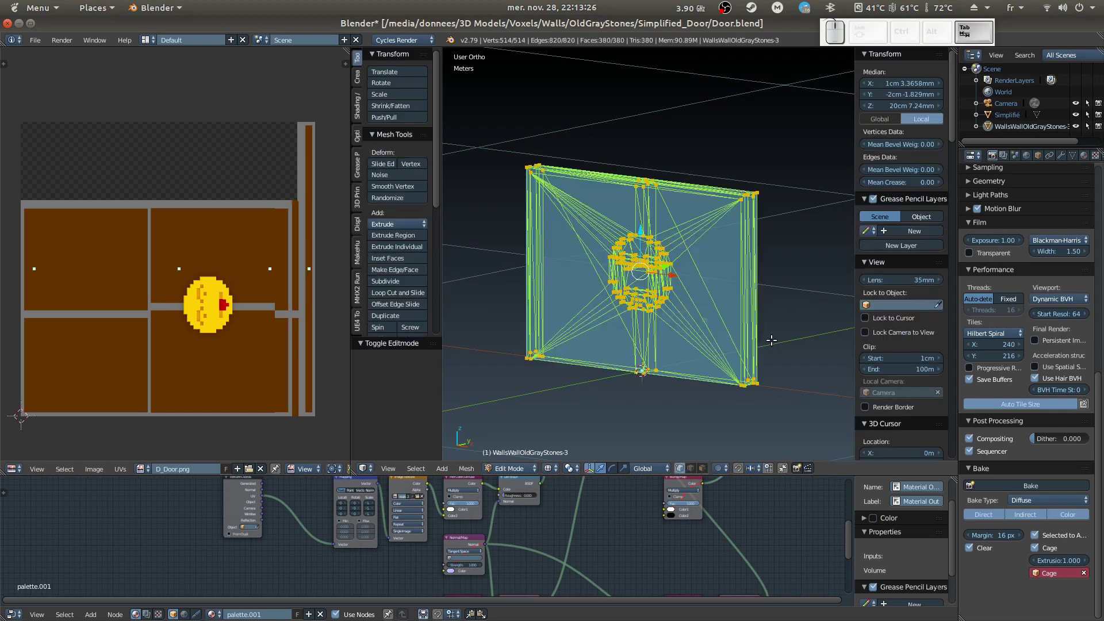
key(Tab)
click(595, 333)
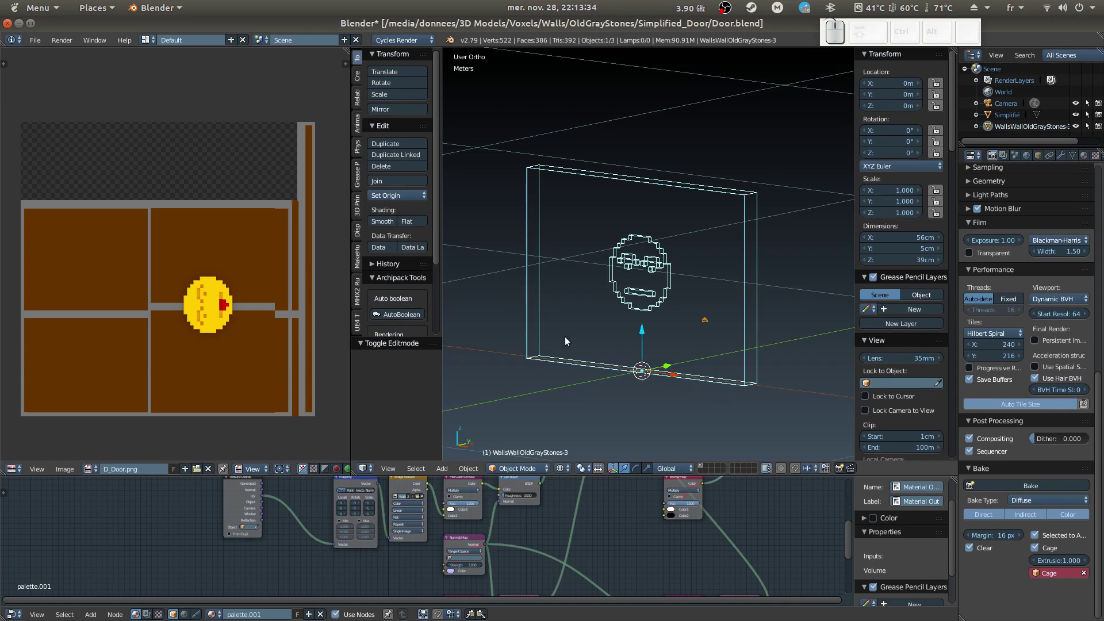
key(Tab)
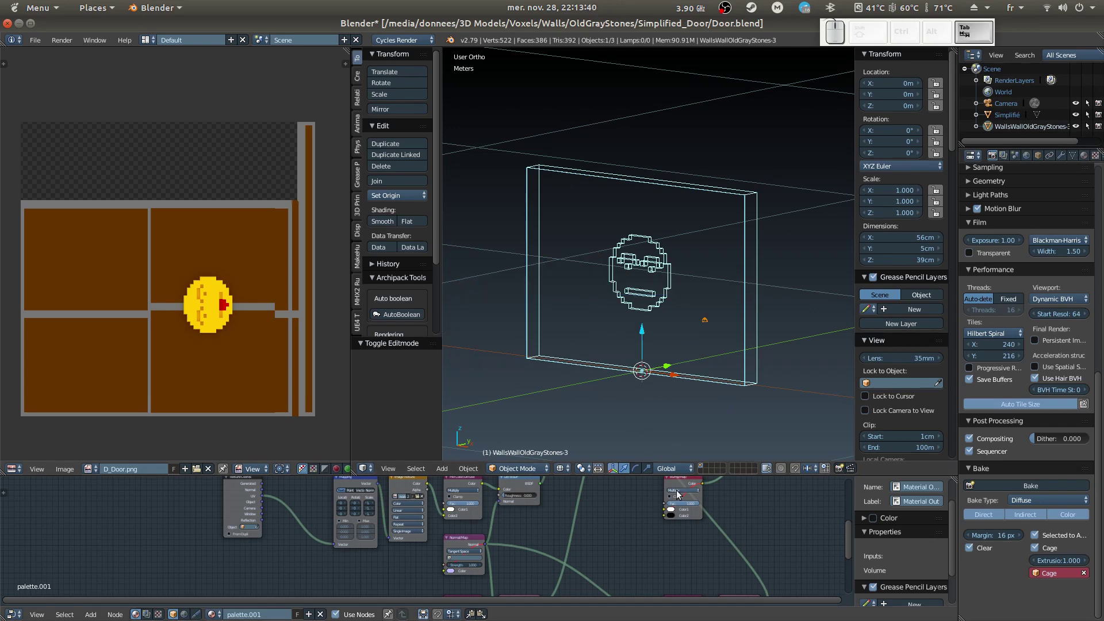
- Enter Edit Mode on the Simplifié object, select its whole mesh and try to unwrap it with Smart UV Project
click(1002, 115)
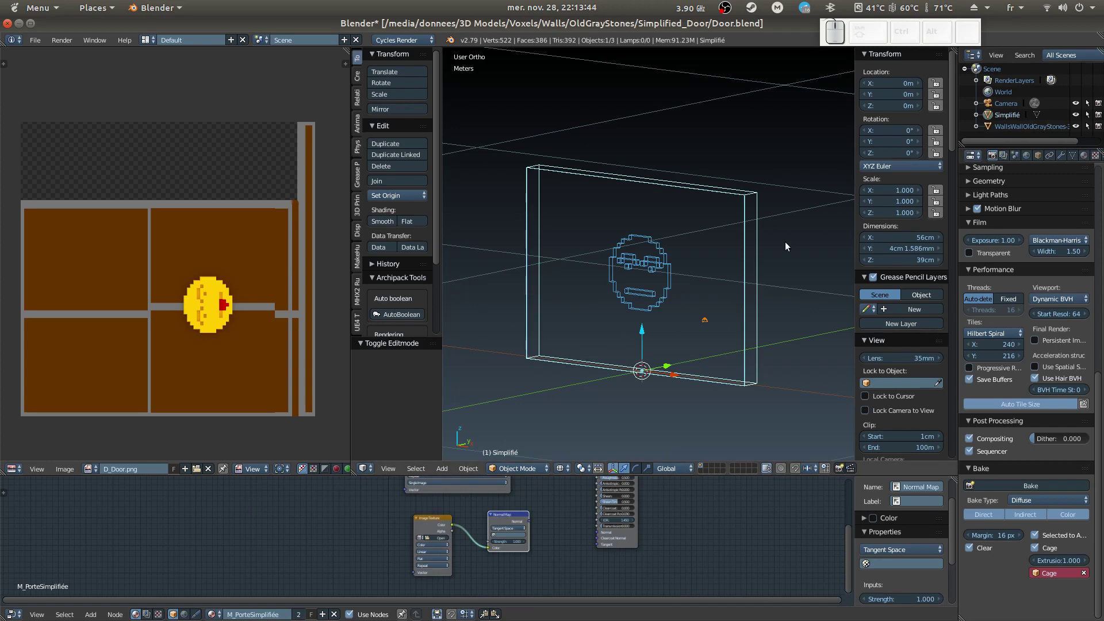
key(Tab)
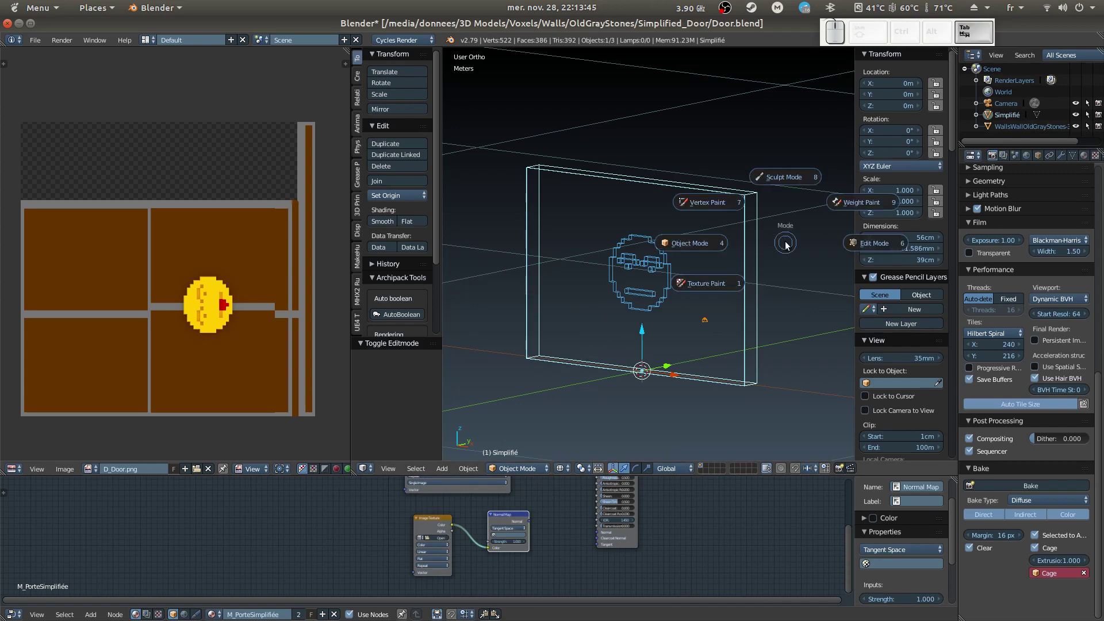
click(829, 246)
middle_drag(737, 269, 713, 256)
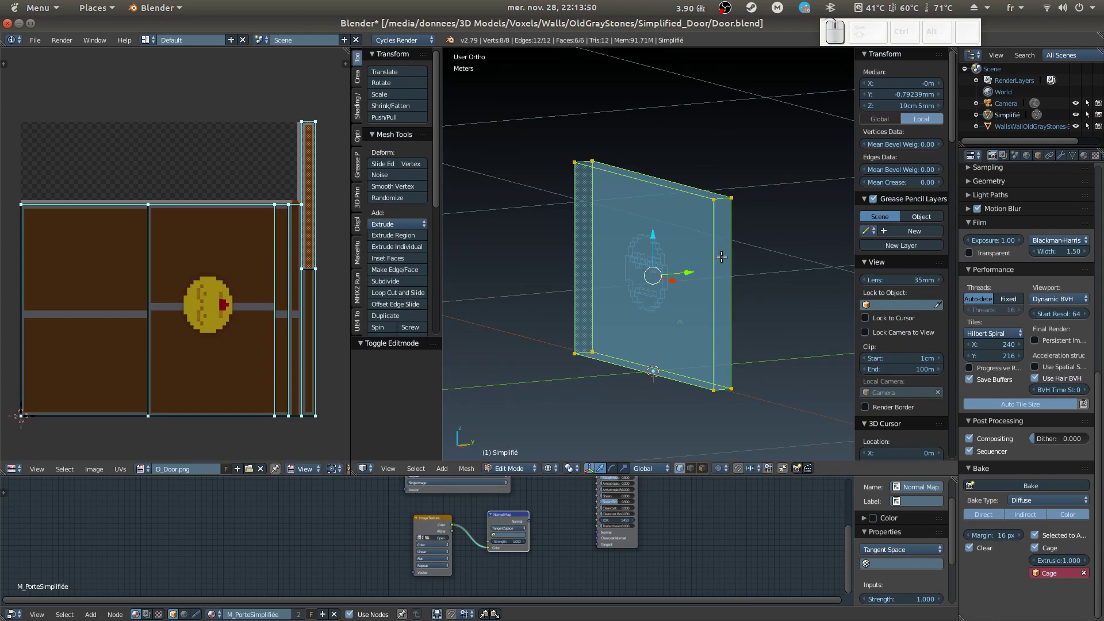
key(a)
key(a)
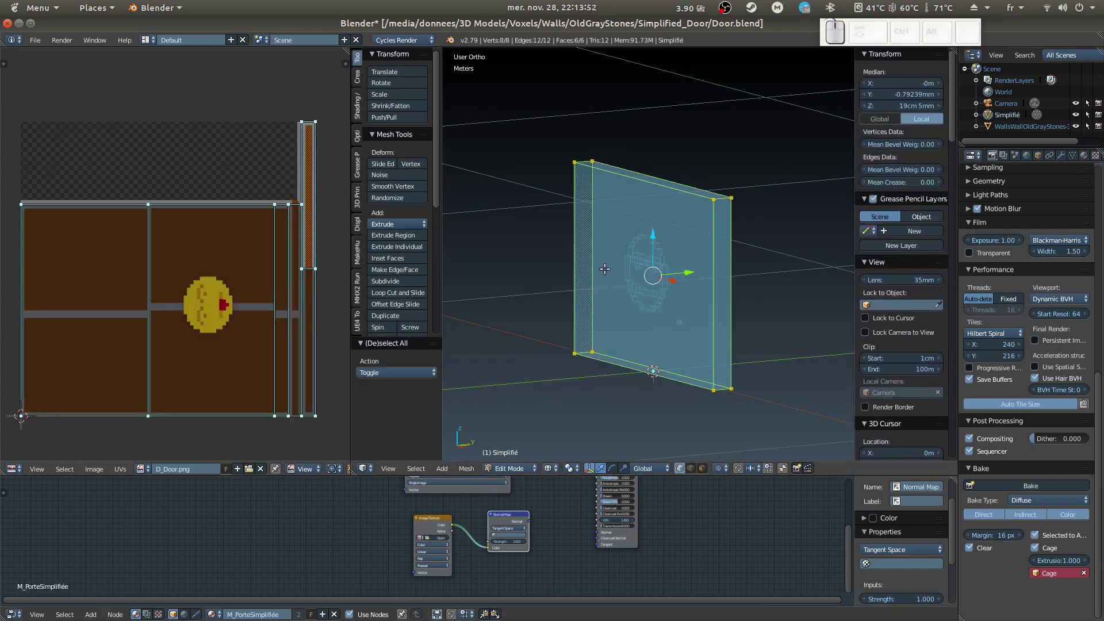
key(u)
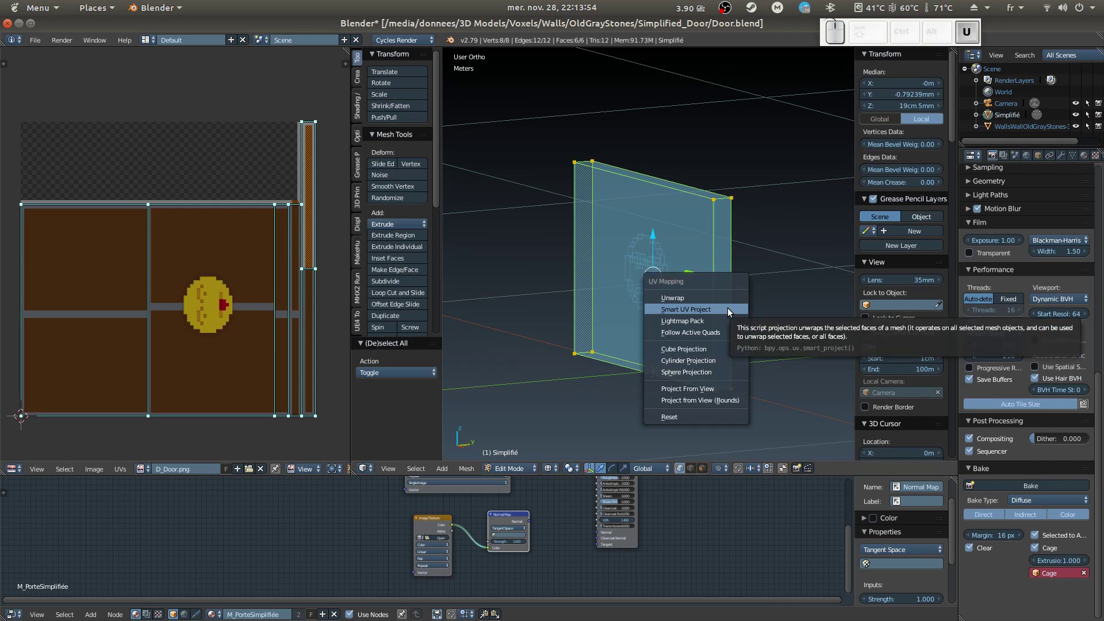
click(727, 308)
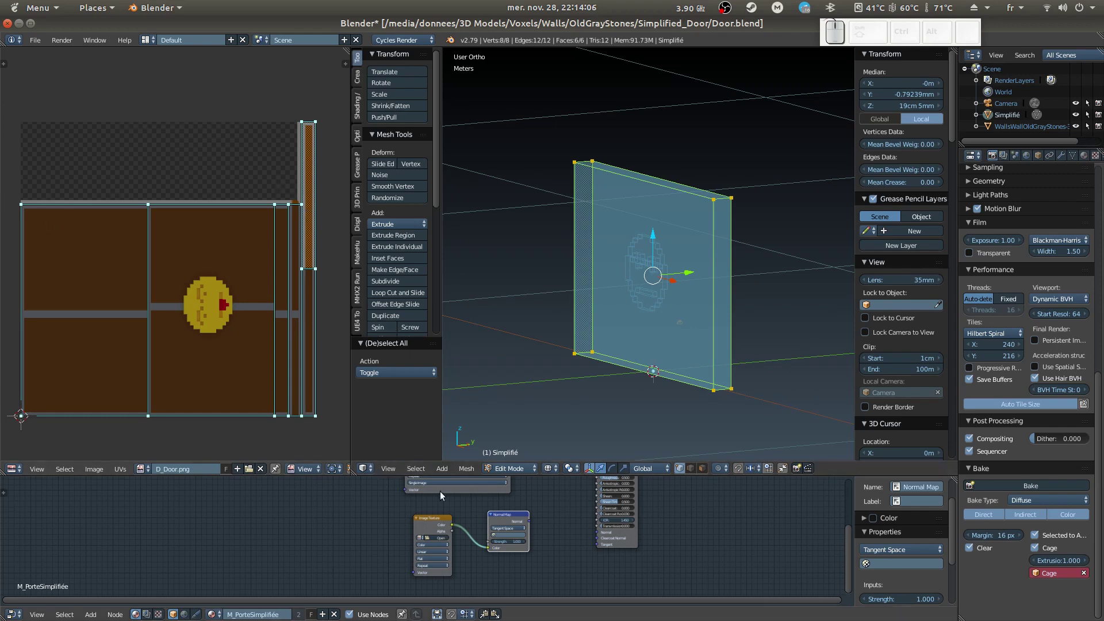
- Try to create a new image named D_Door in the image editor
click(94, 469)
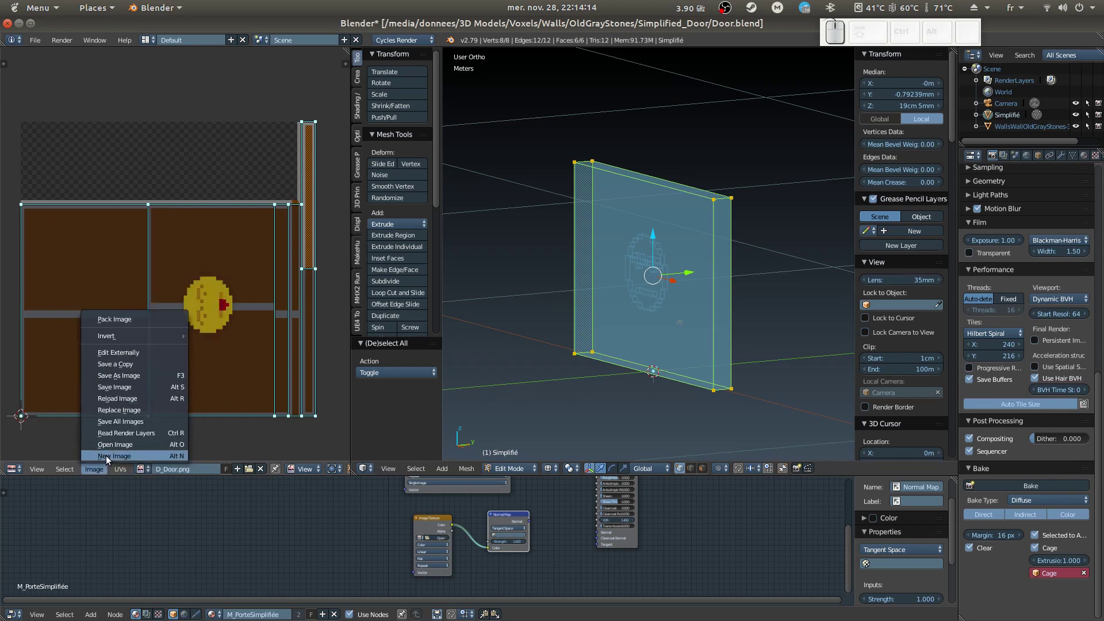
click(99, 469)
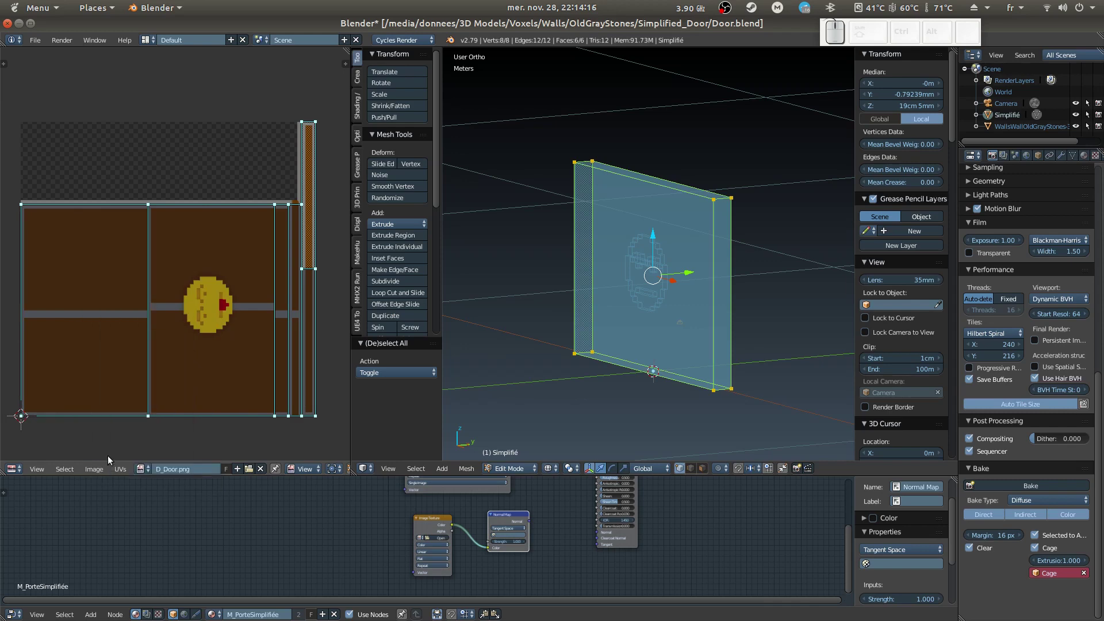
click(99, 468)
click(96, 456)
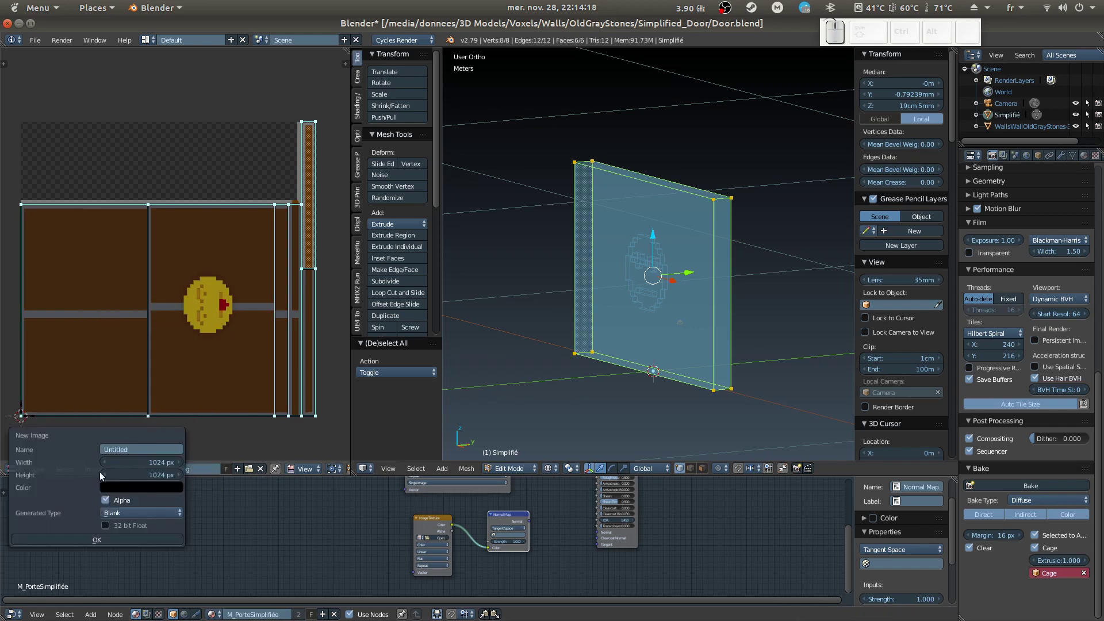
click(141, 450)
text(D)
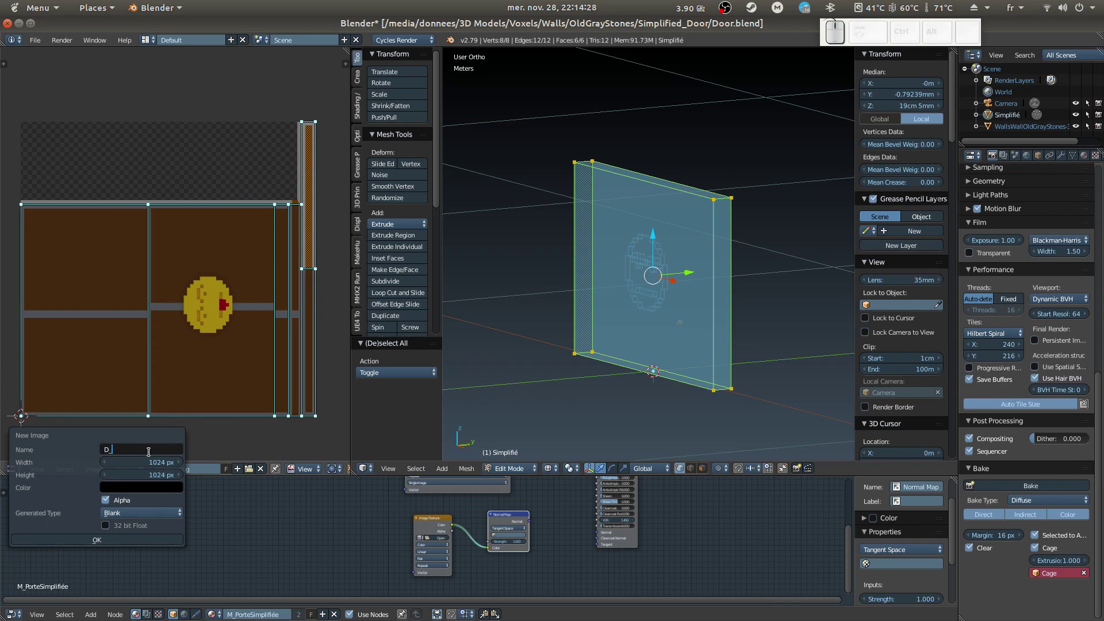
text(_Door)
key(Return)
- Try to create a new image named N_Door for the normal map
click(140, 468)
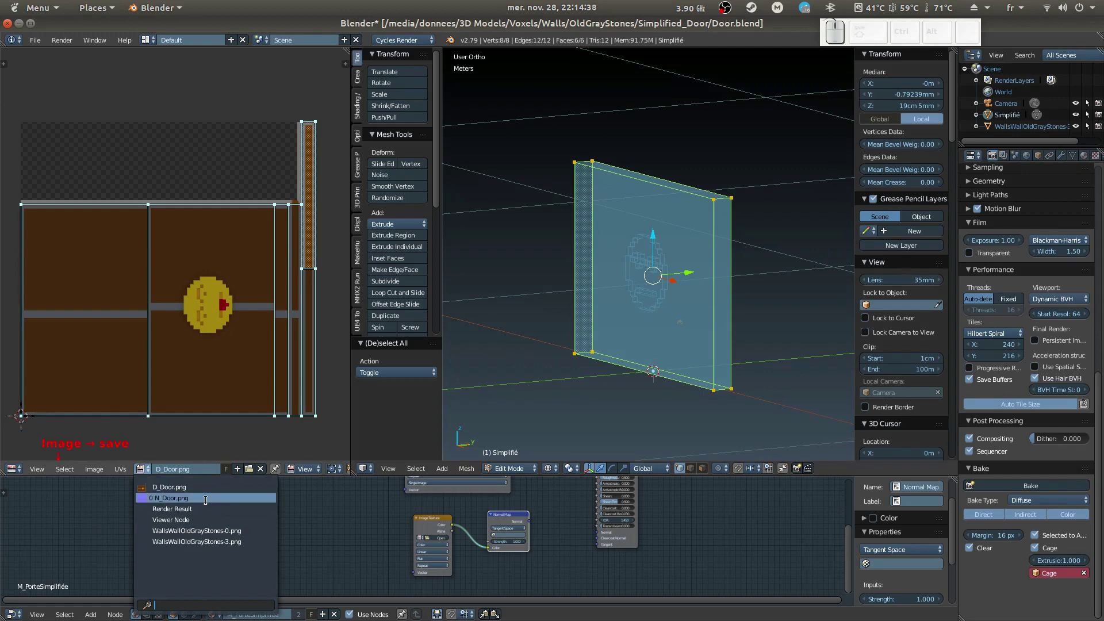
click(68, 468)
mouse_move(92, 467)
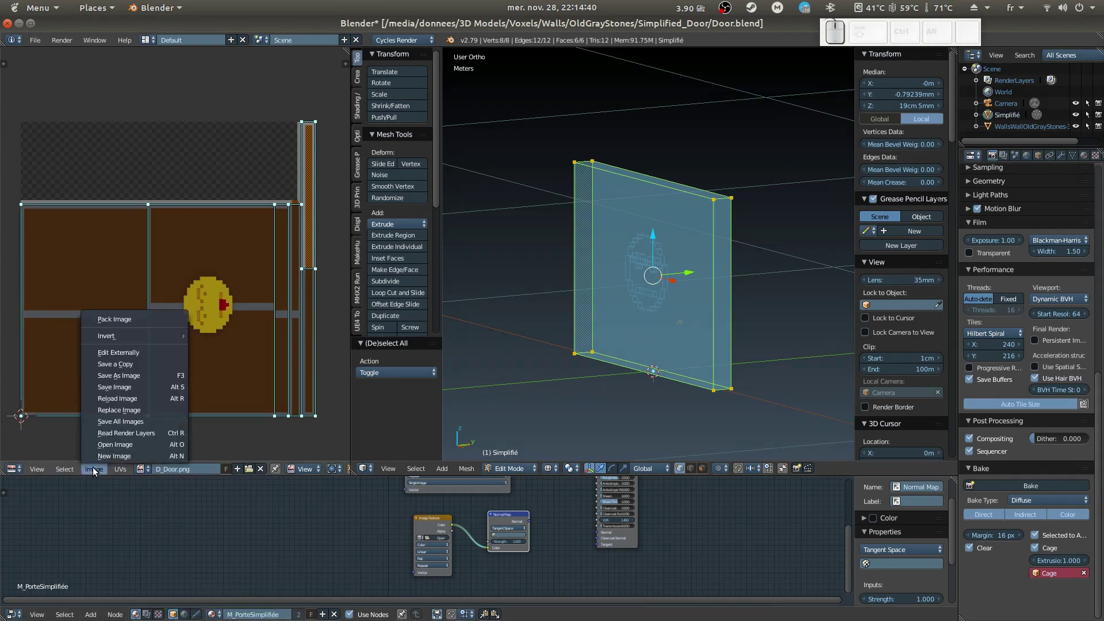
click(125, 460)
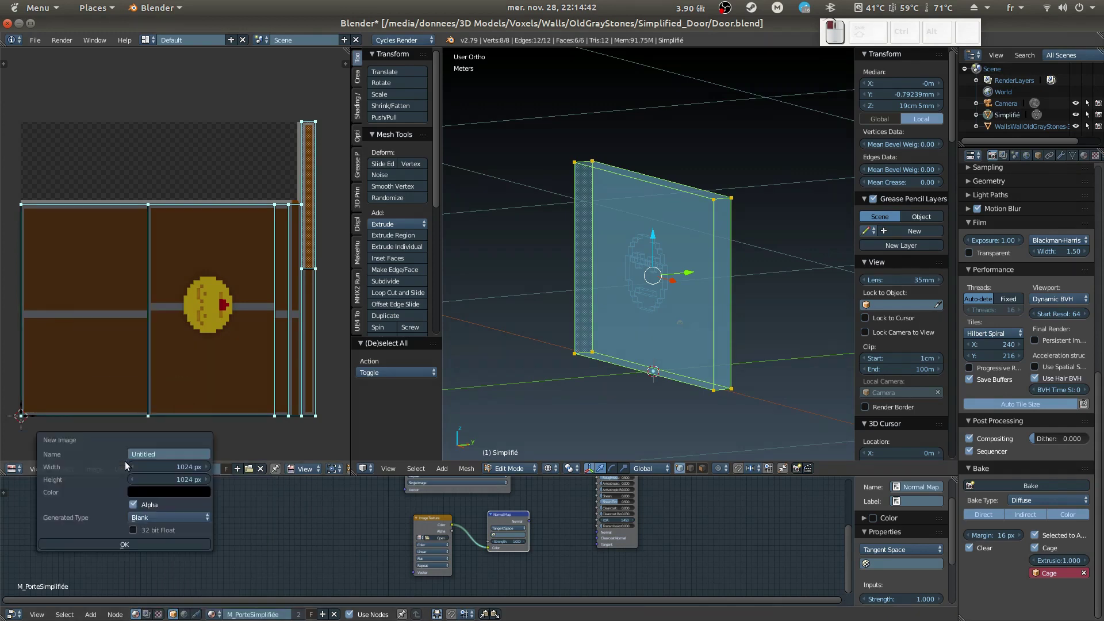
click(145, 453)
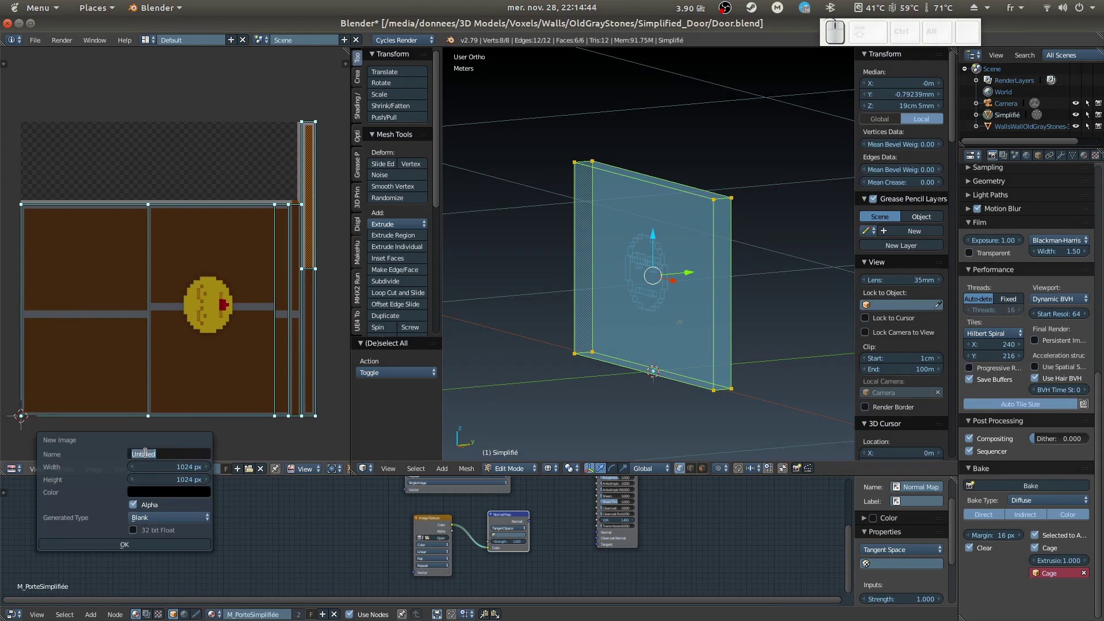
text(N_Door)
click(285, 509)
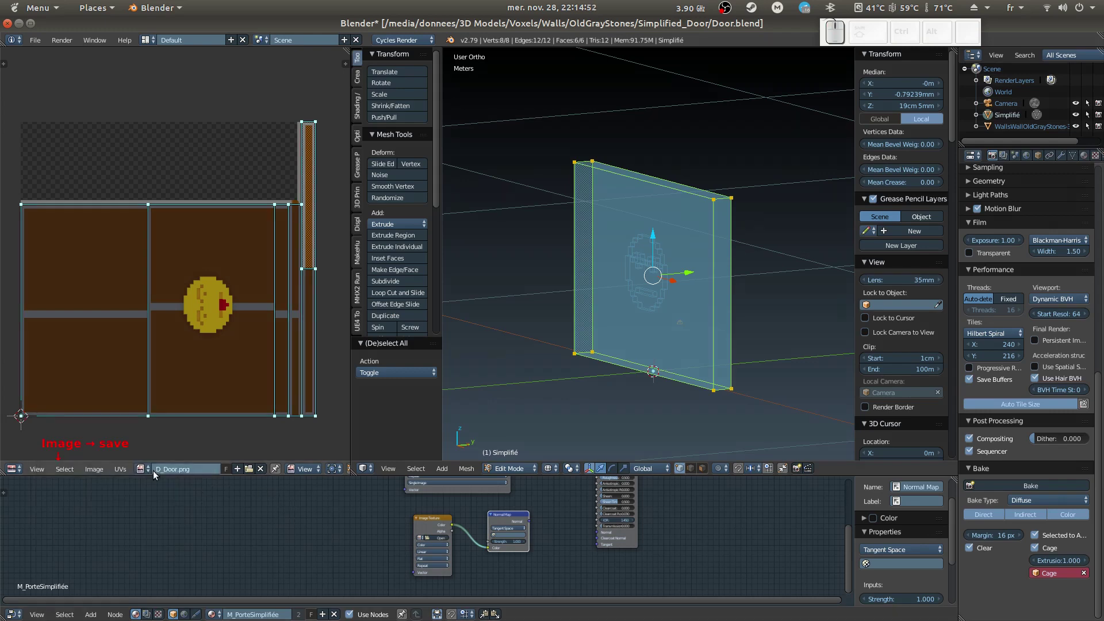
- Check the images available in the image editor and the image assigned to the upper Image Texture node
click(148, 468)
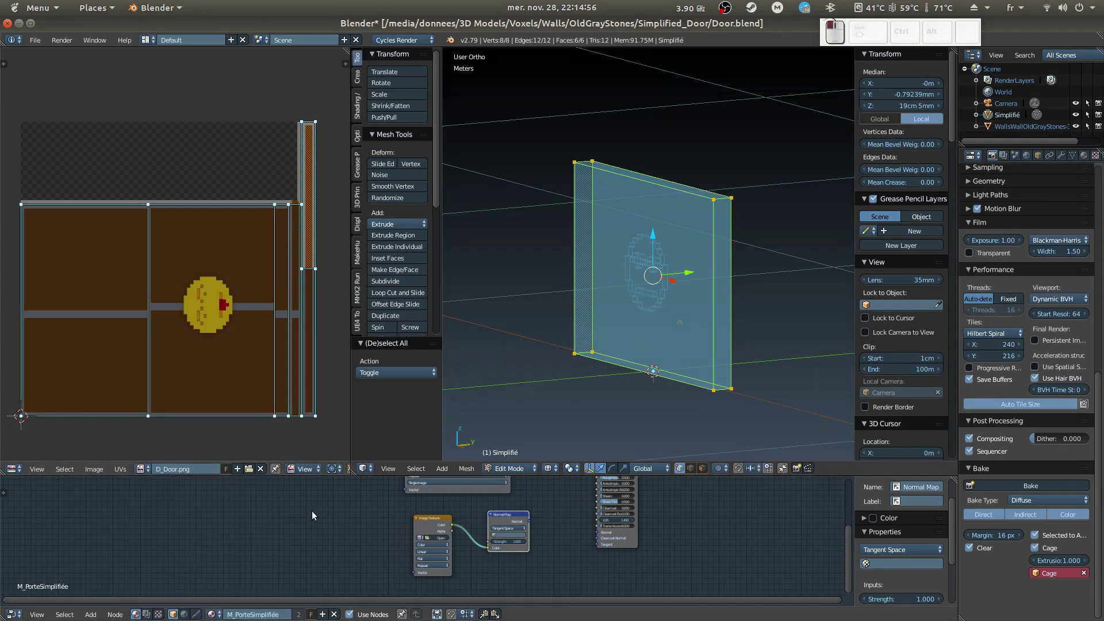
scroll(596, 562, up, 2)
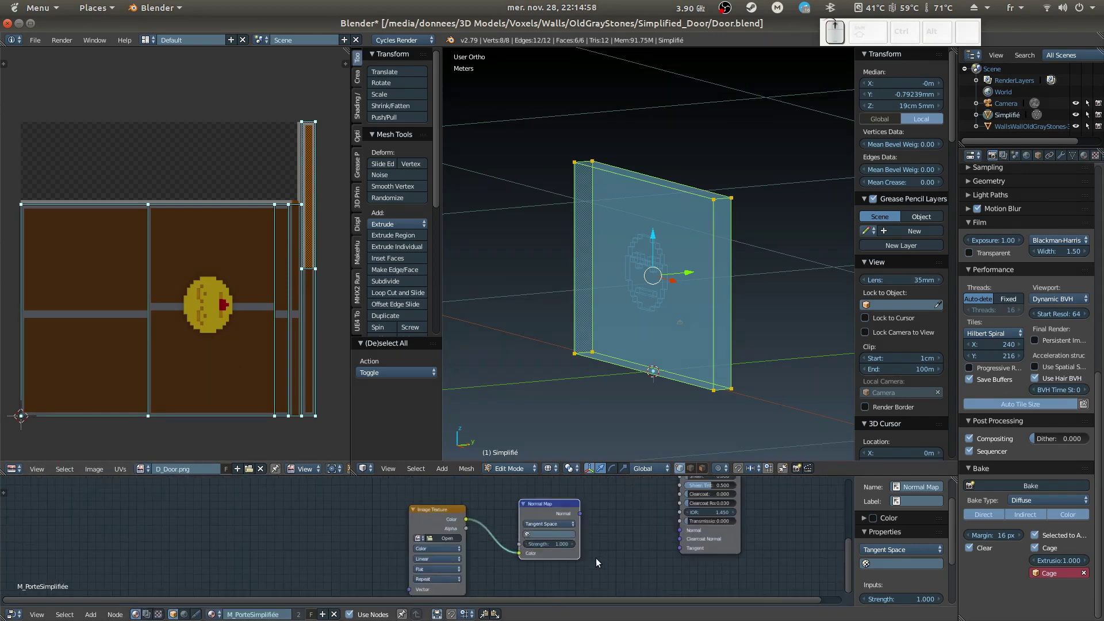
scroll(512, 500, up, 1)
scroll(501, 501, up, 3)
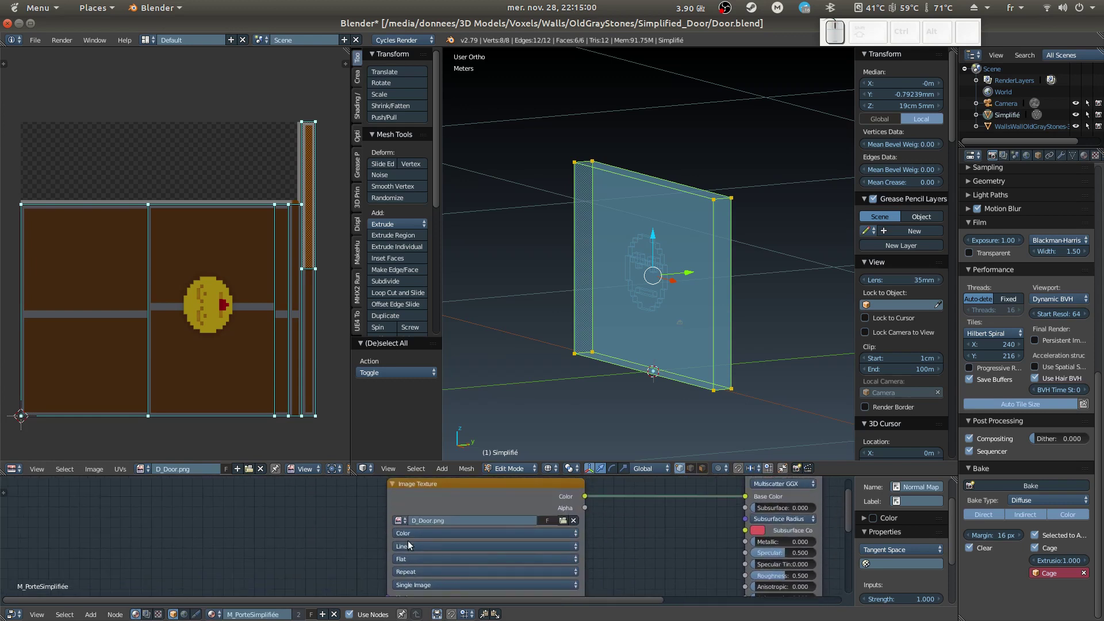
click(398, 519)
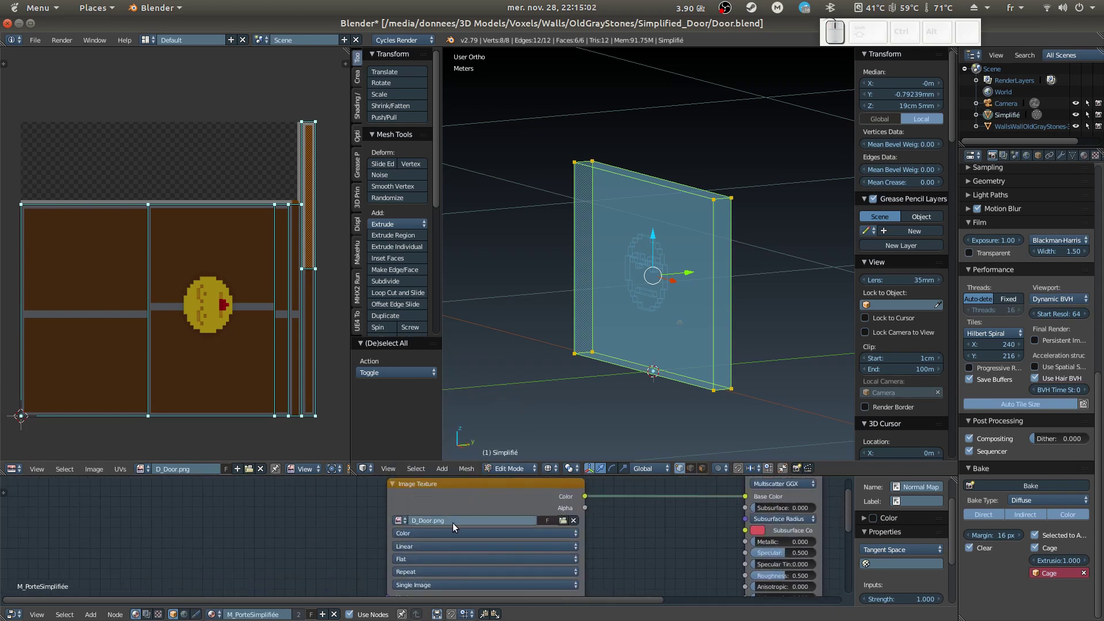
- Assign the N_Door.png image to the lower Image Texture node, widen that node and nudge the Normal Map node aside
shift+scroll(380, 515, down, 5)
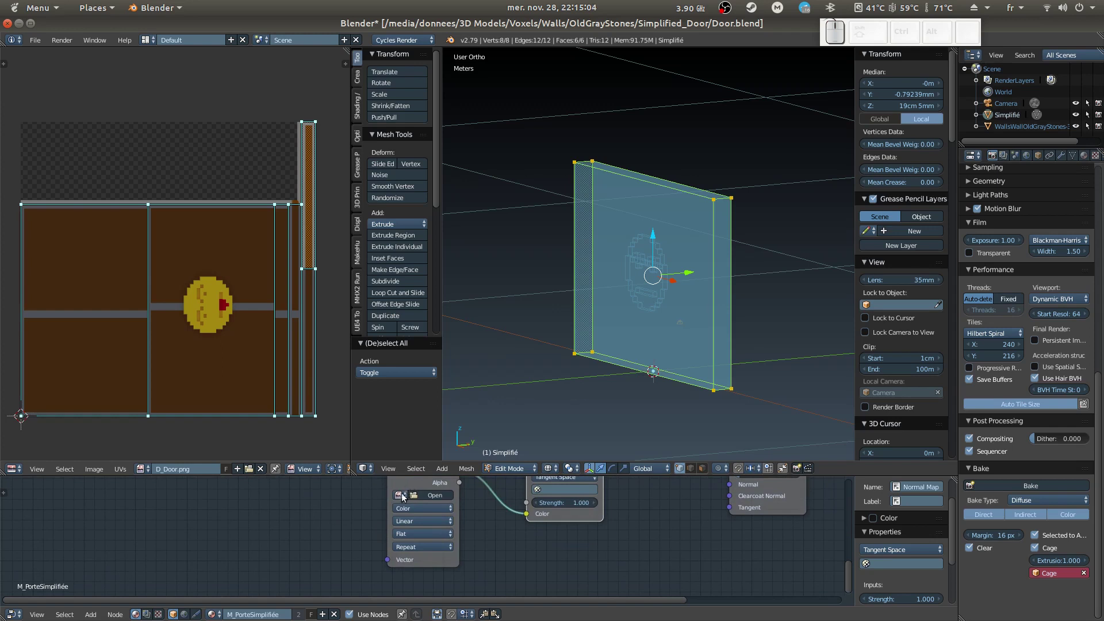
click(402, 497)
click(432, 409)
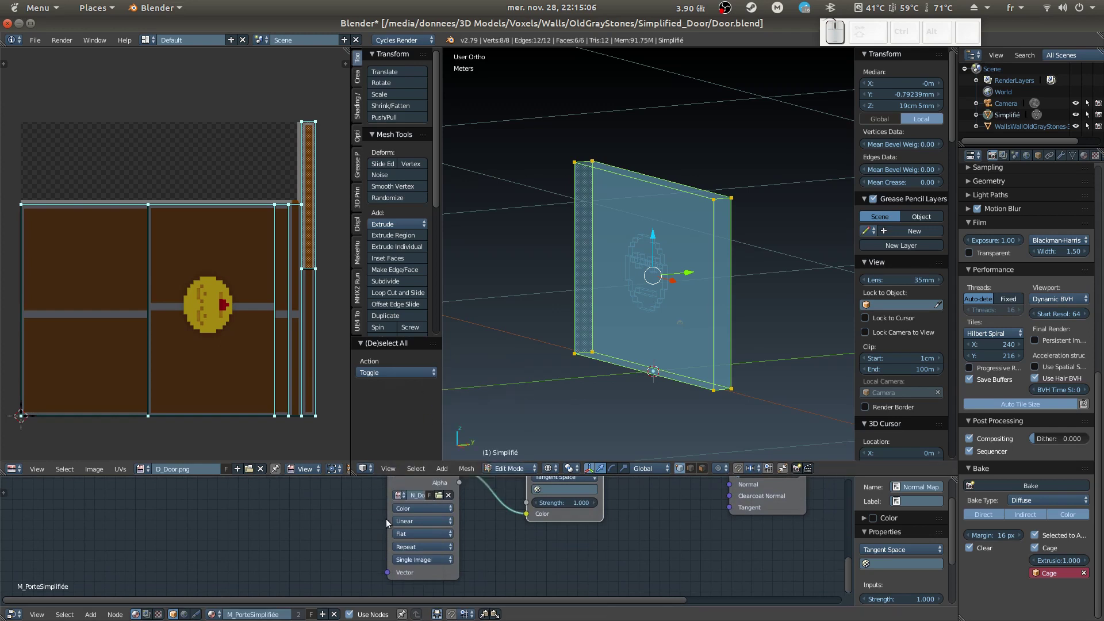
key(g)
click(407, 505)
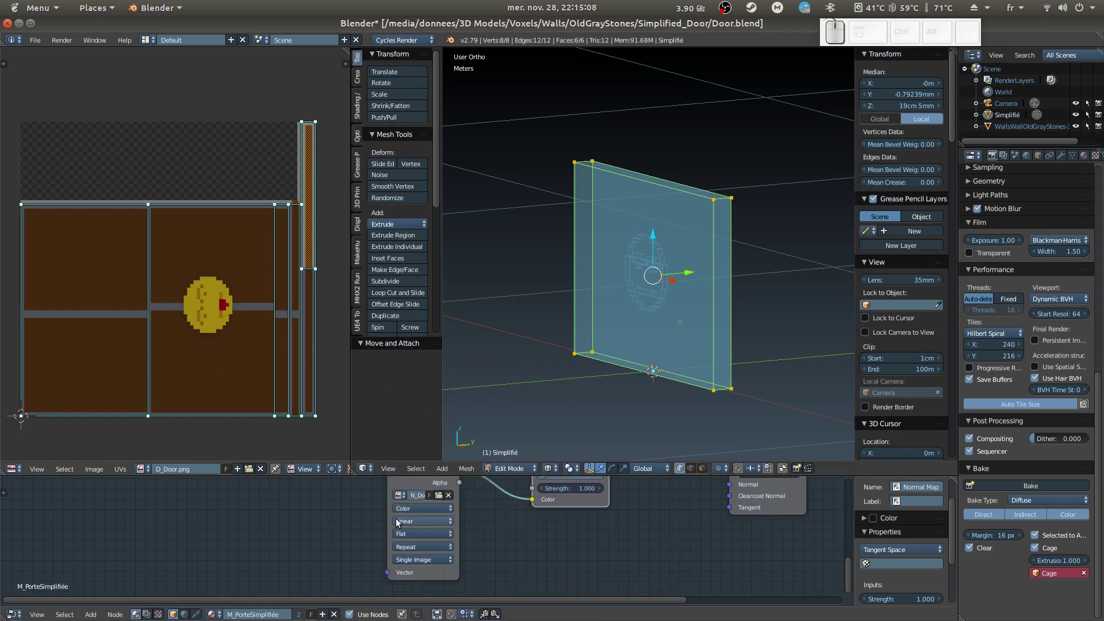
drag(390, 522, 282, 521)
key(g)
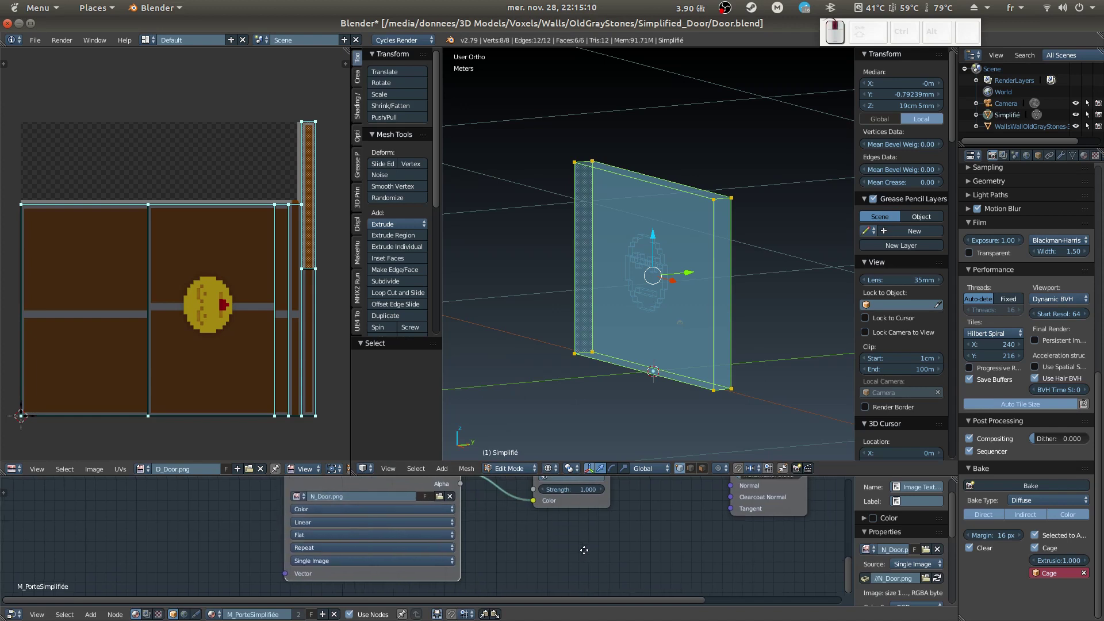
- Connect the Normal Map node's Normal output to the Principled shader's Normal input
middle_drag(585, 550, 506, 601)
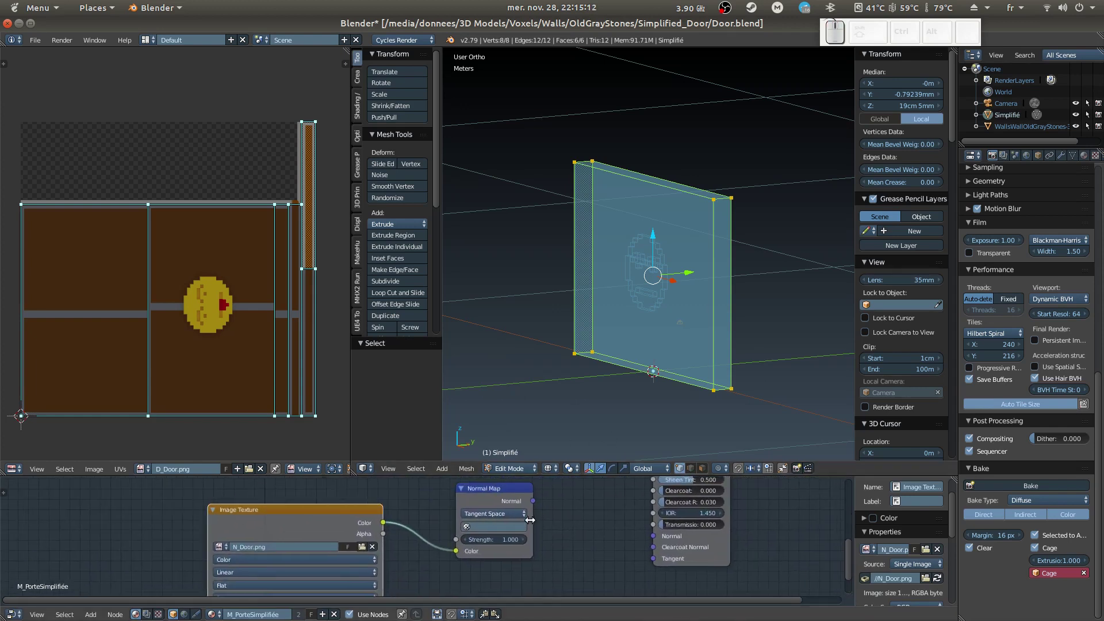
drag(533, 502, 654, 536)
scroll(609, 517, down, 1)
scroll(733, 512, down, 2)
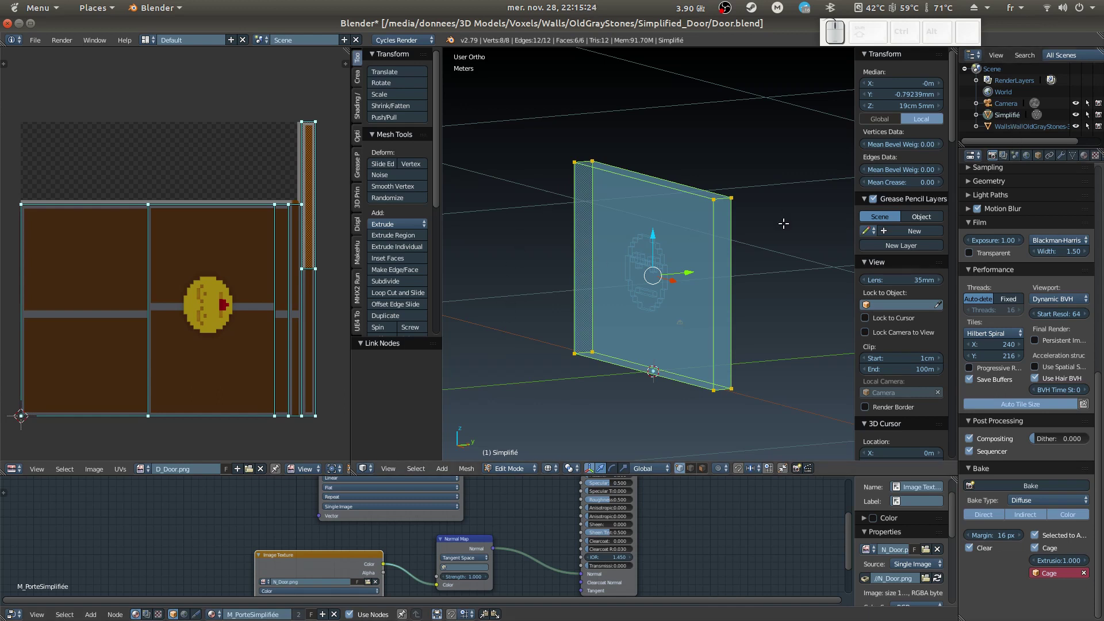
- Clear the Cage object from the bake settings
mouse_move(674, 268)
middle_down()
mouse_move(642, 269)
mouse_move(659, 280)
middle_up()
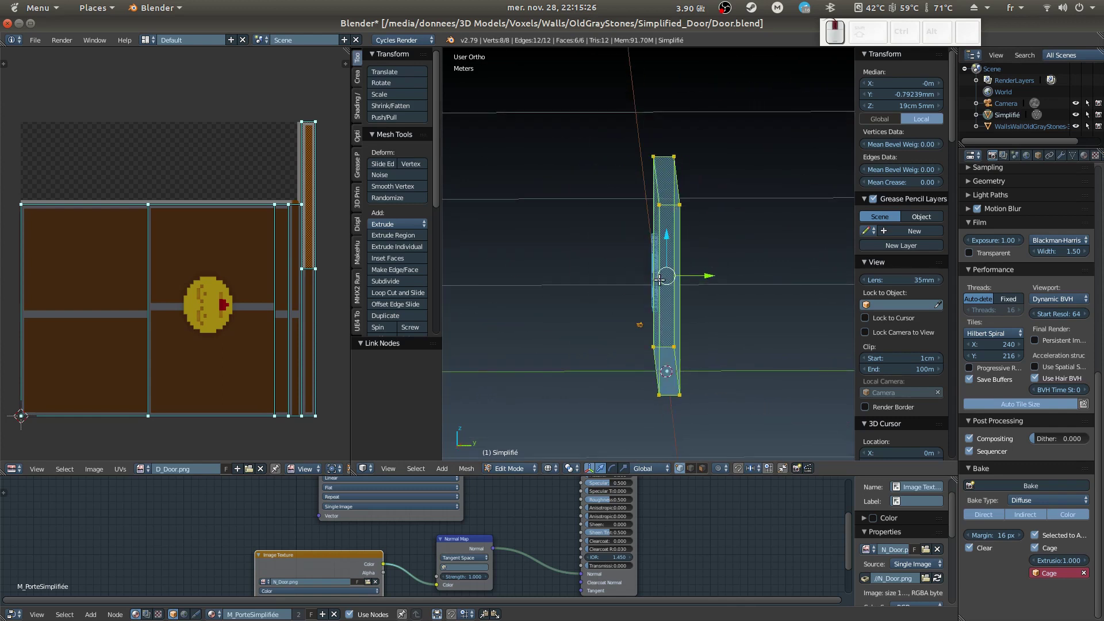
click(1084, 573)
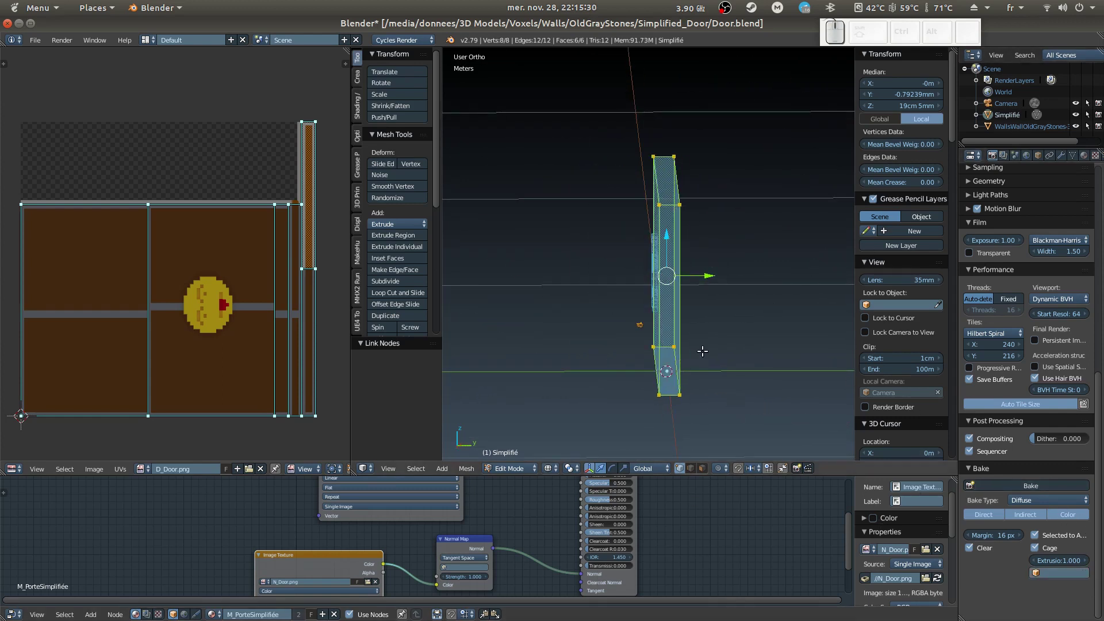
middle_drag(703, 351, 729, 339)
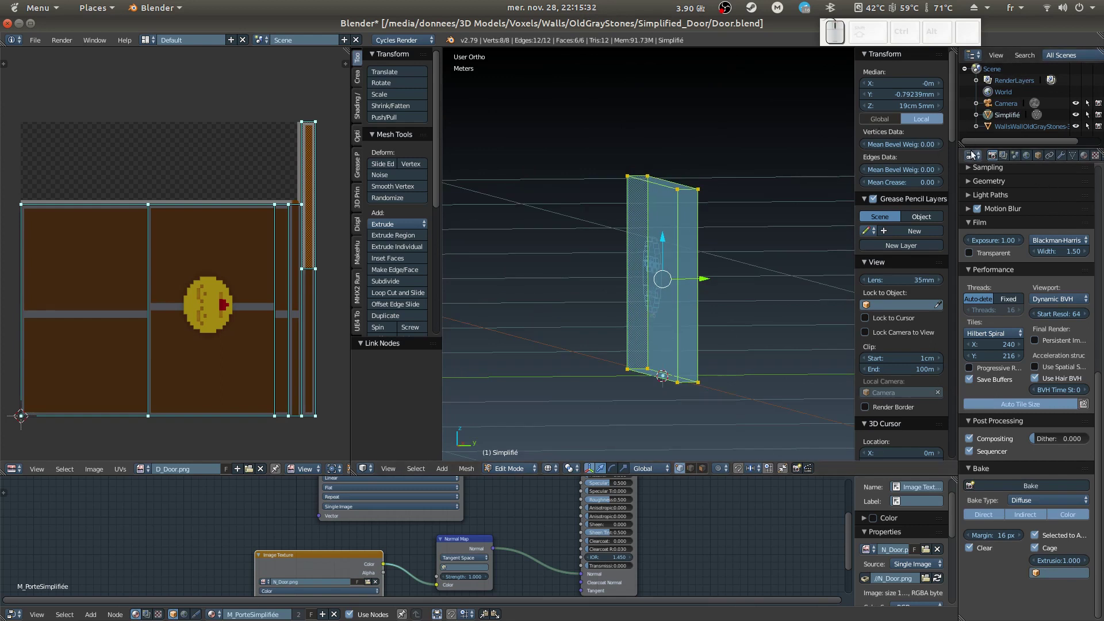
- Bring up the world settings and switch the Simplifié object back to Object Mode
click(1028, 154)
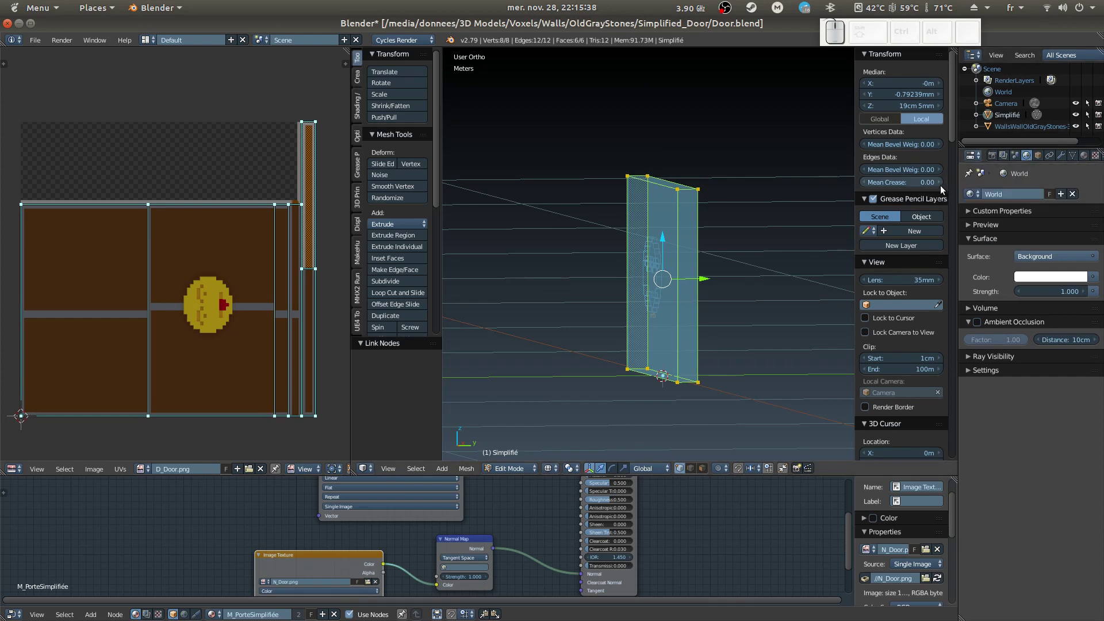
key(shift+a)
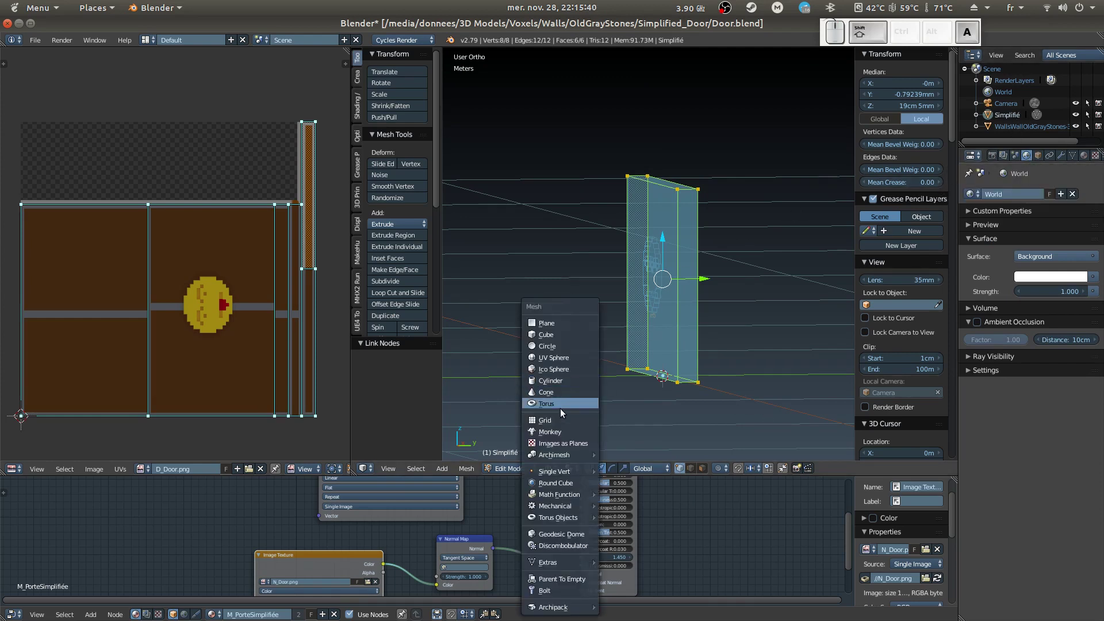
key(Tab)
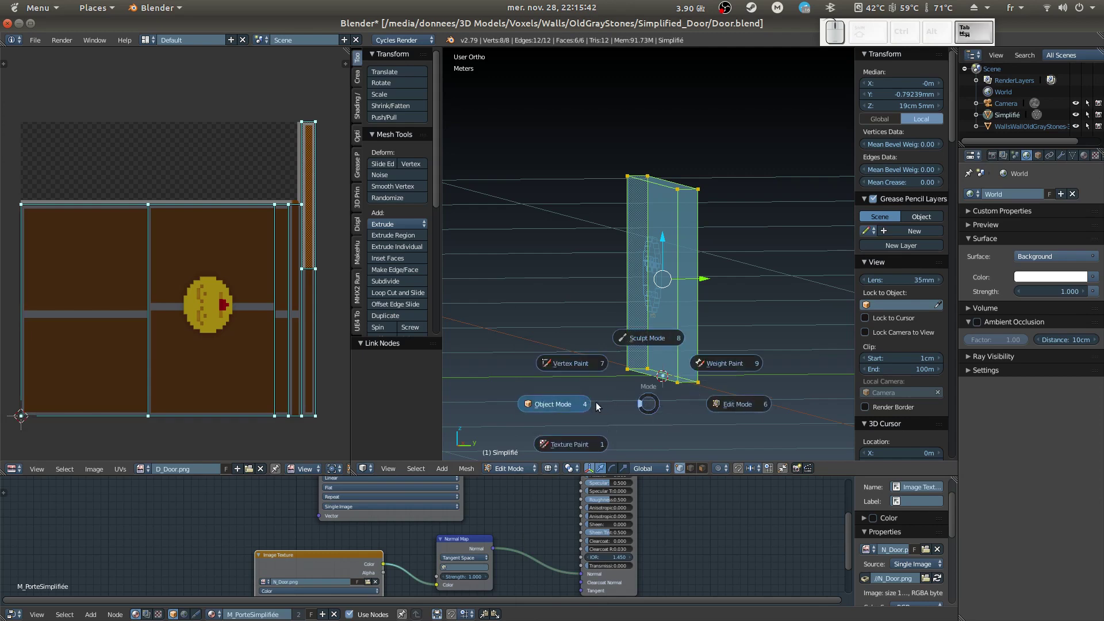
click(566, 402)
key(shift+a)
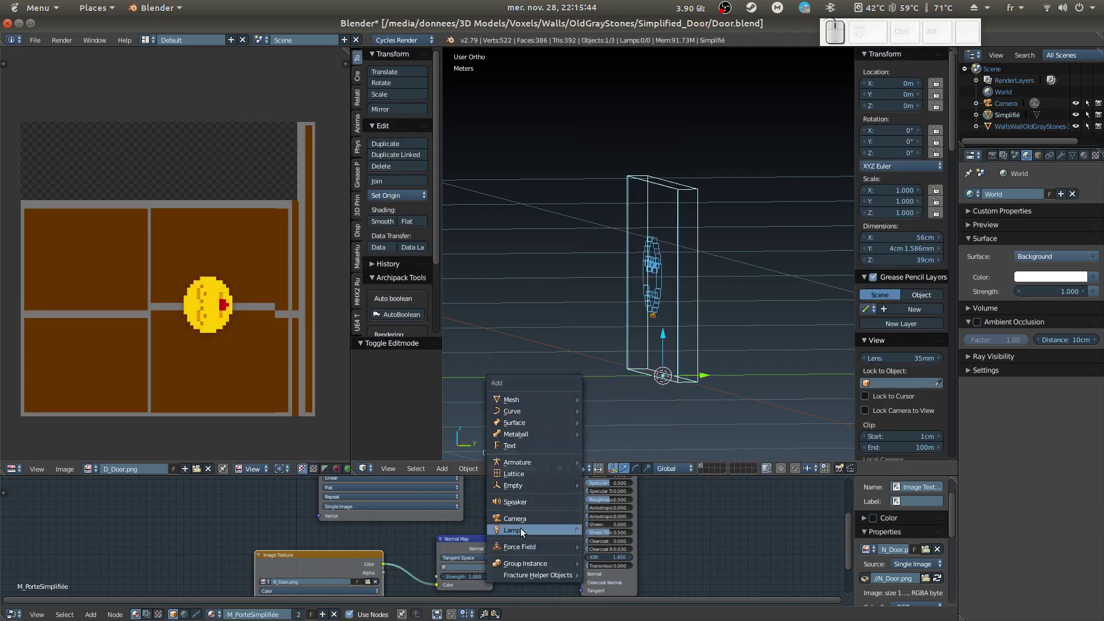
mouse_move(520, 529)
click(610, 532)
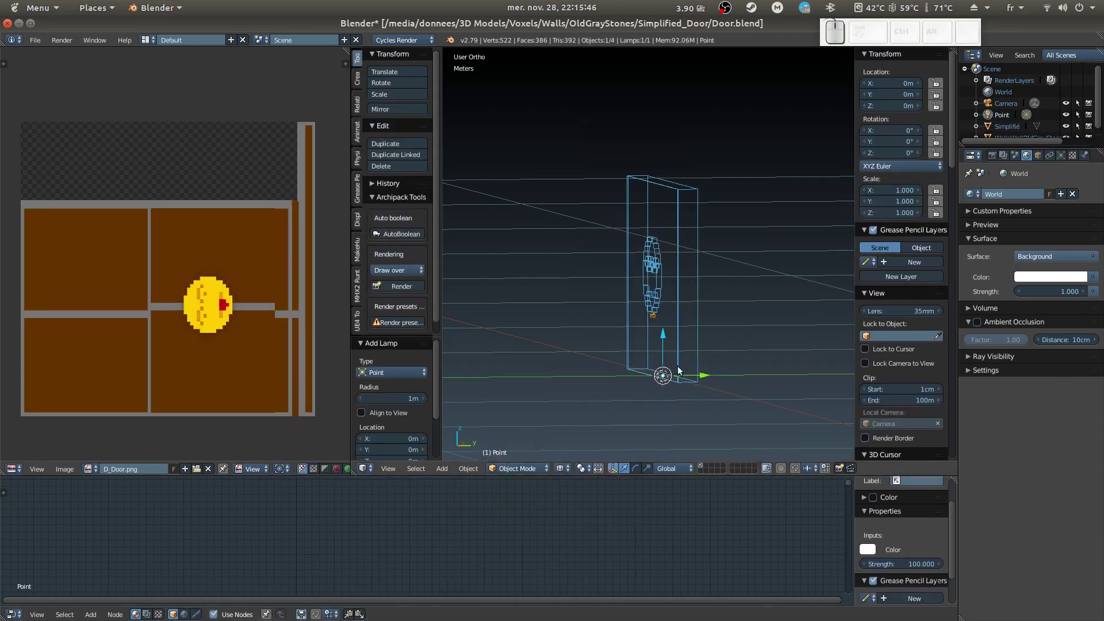
drag(701, 376, 568, 377)
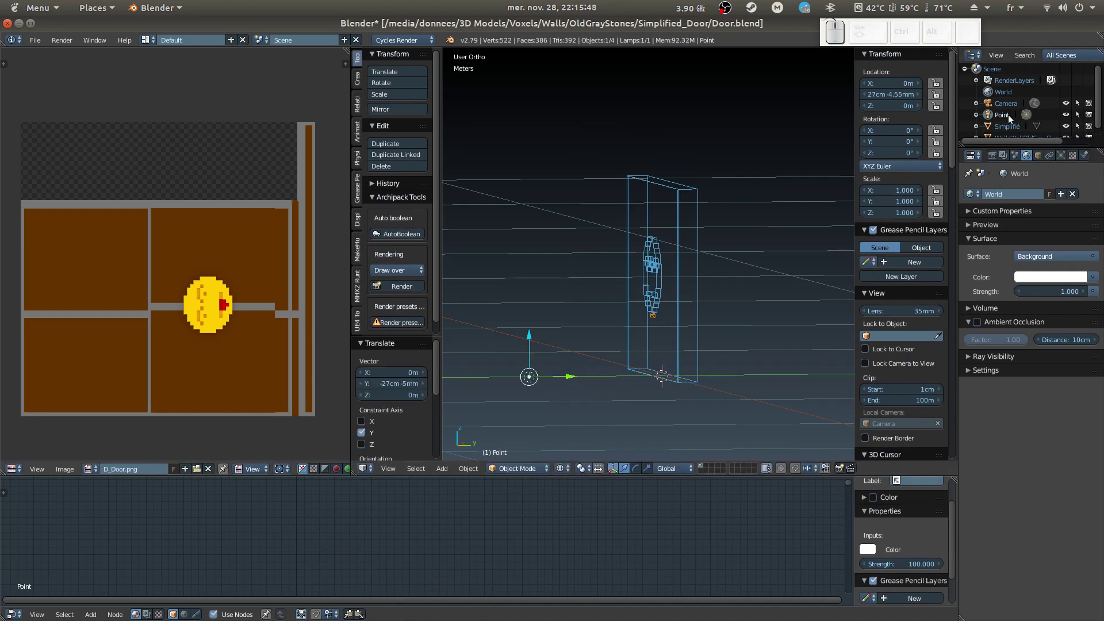
right_click(1006, 114)
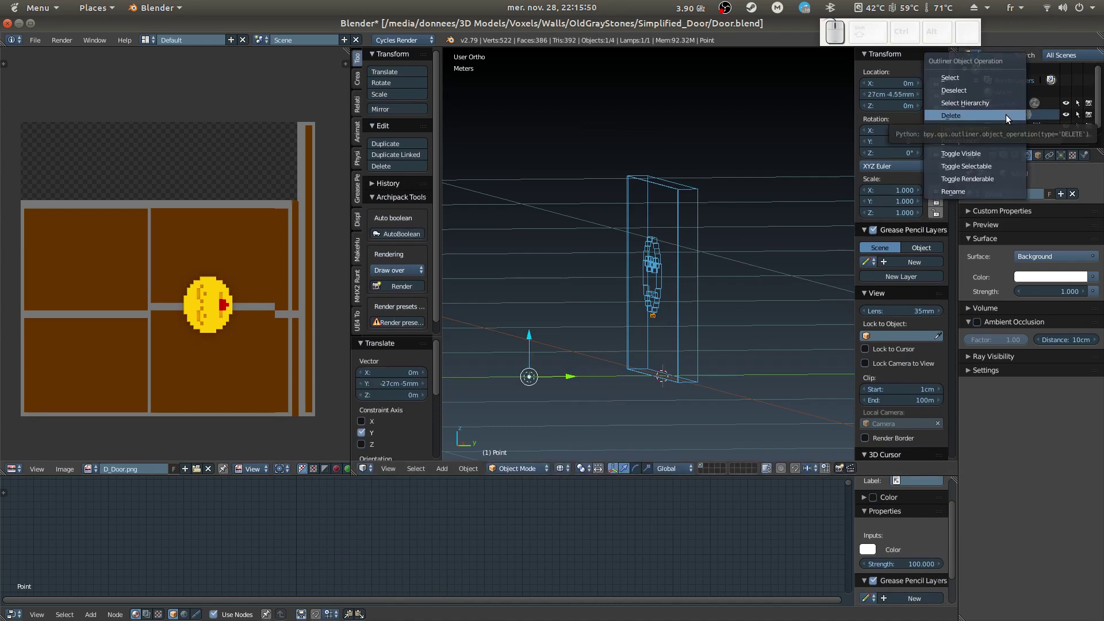
click(1006, 115)
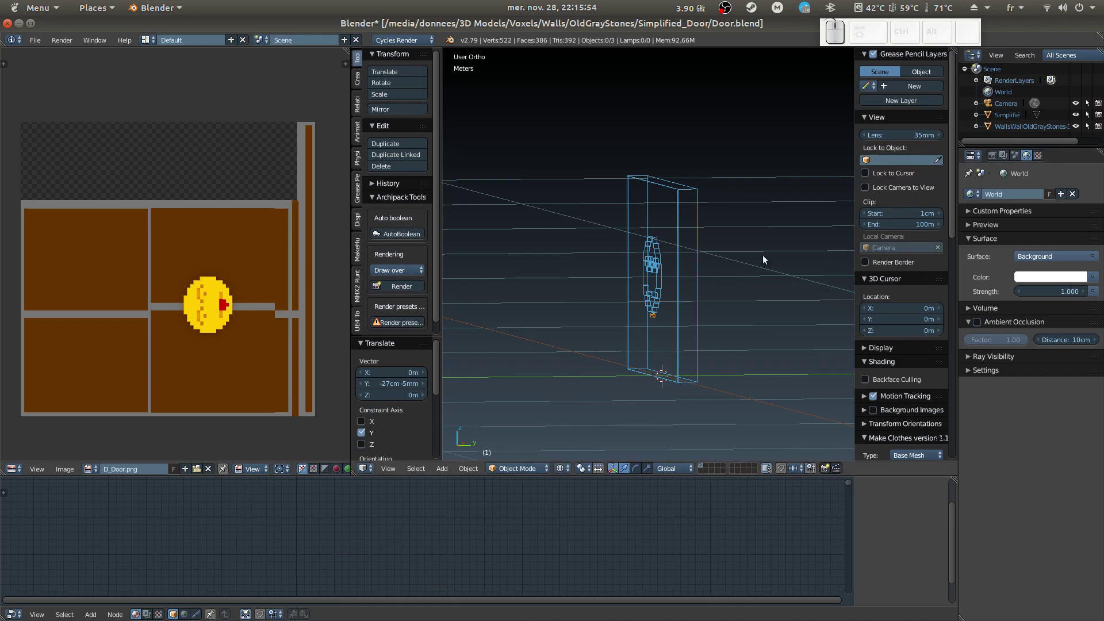
- Remove the world's surface shader and assign a fresh Background shader in its place
click(1025, 160)
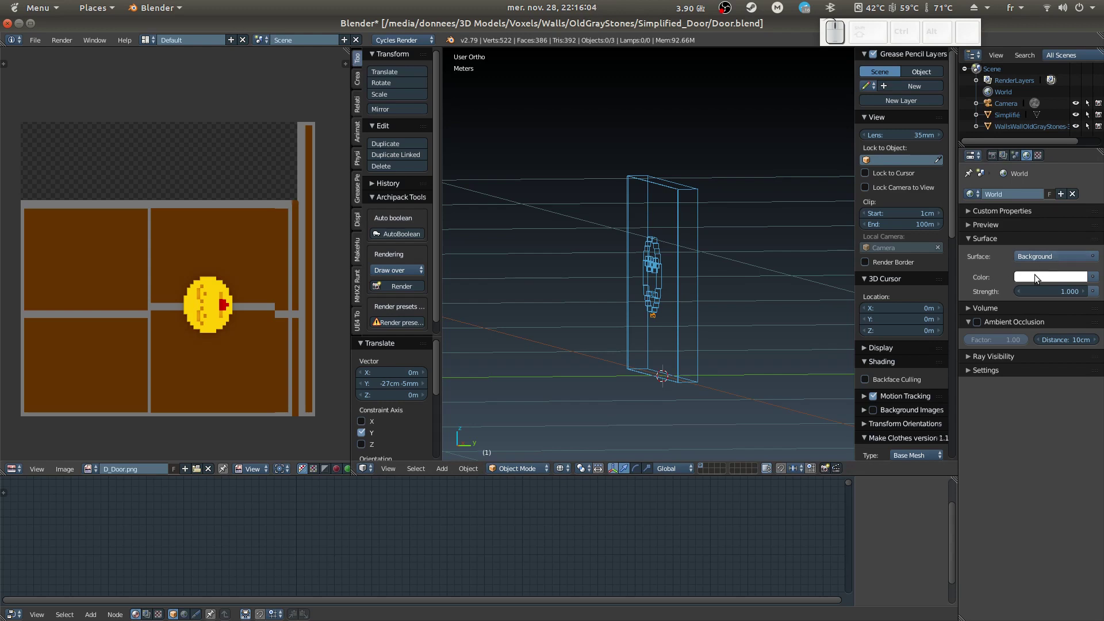
click(1030, 259)
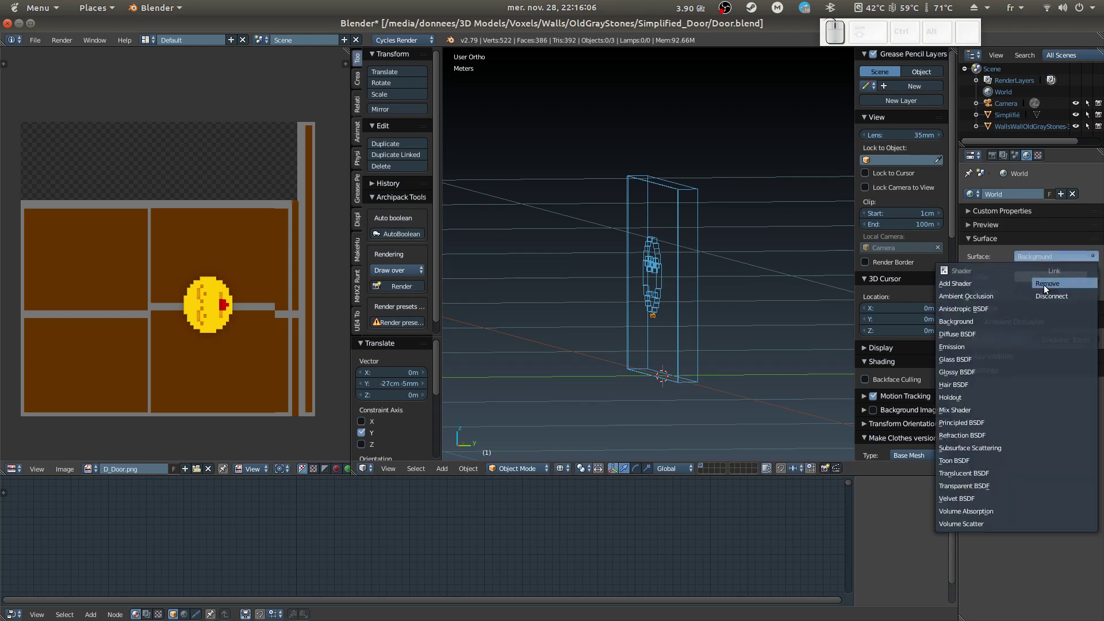
click(1044, 284)
click(1040, 256)
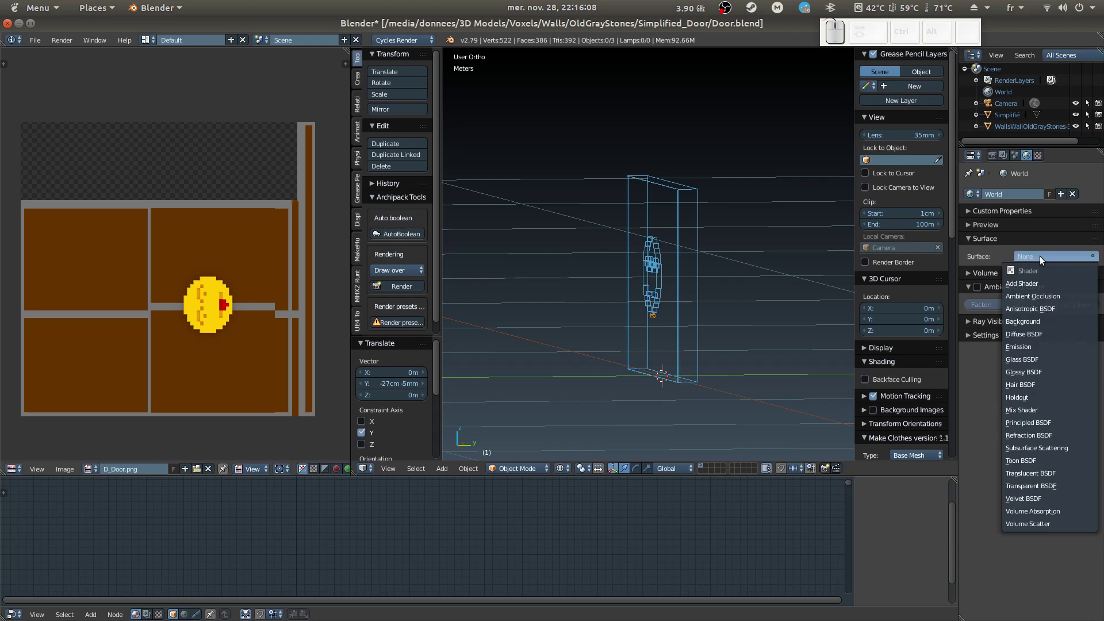
click(1041, 322)
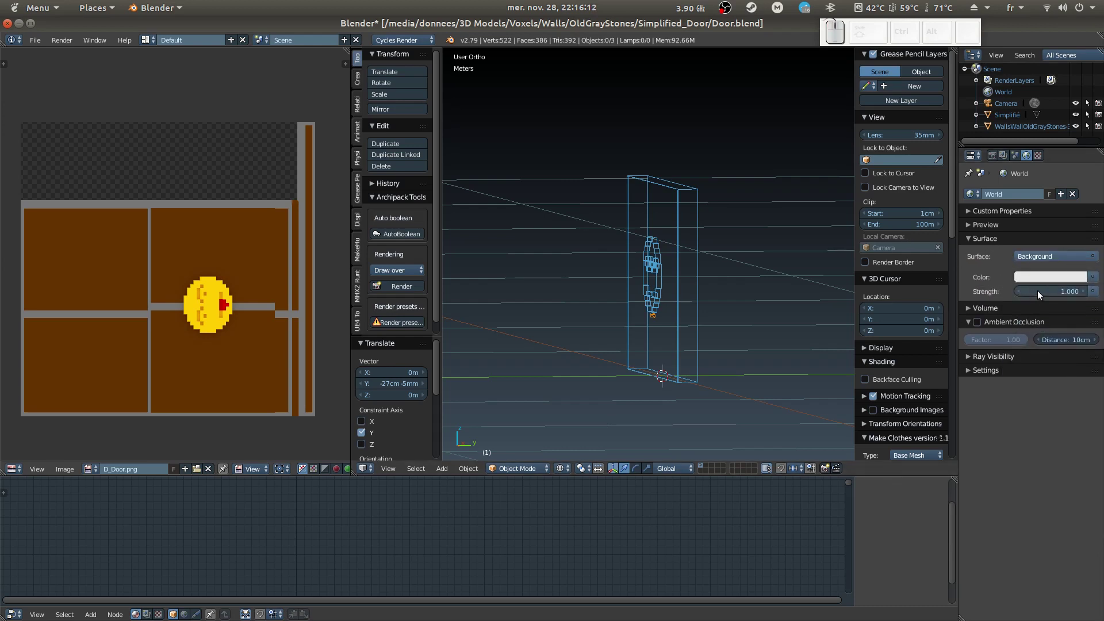
- Brighten the world background color to white, preview the door in rendered shading and return to wireframe
click(1053, 279)
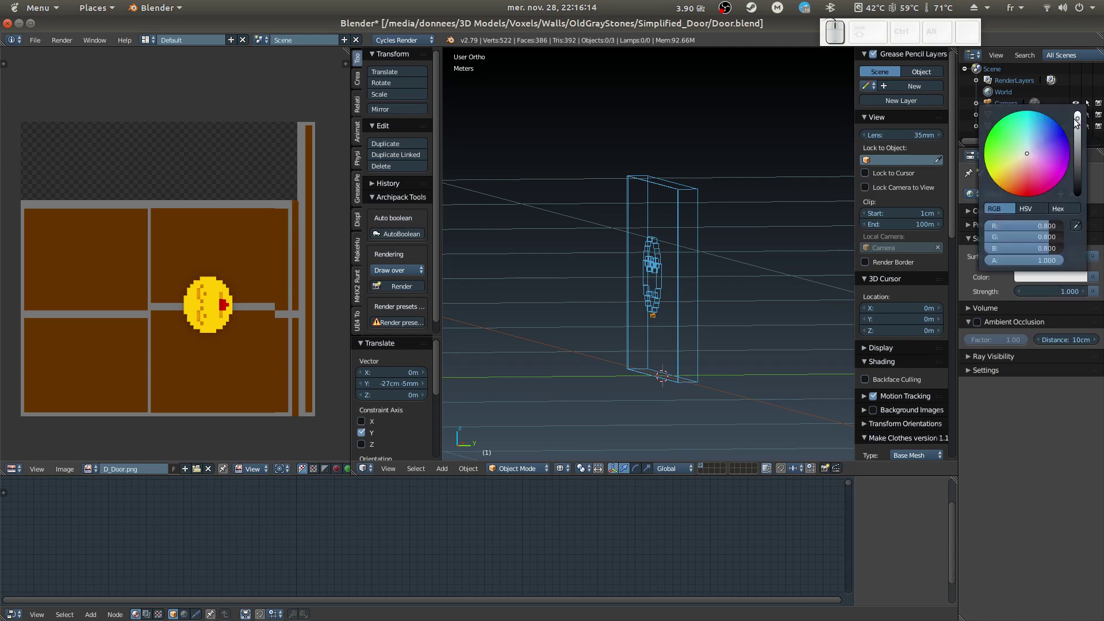
click(1077, 118)
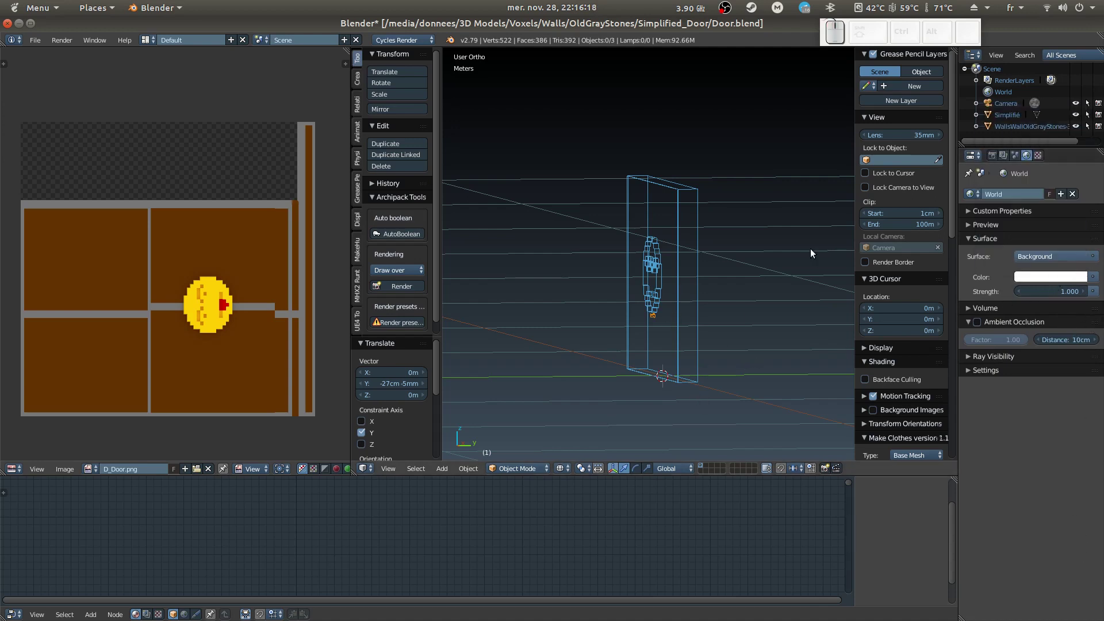
key(shift+z)
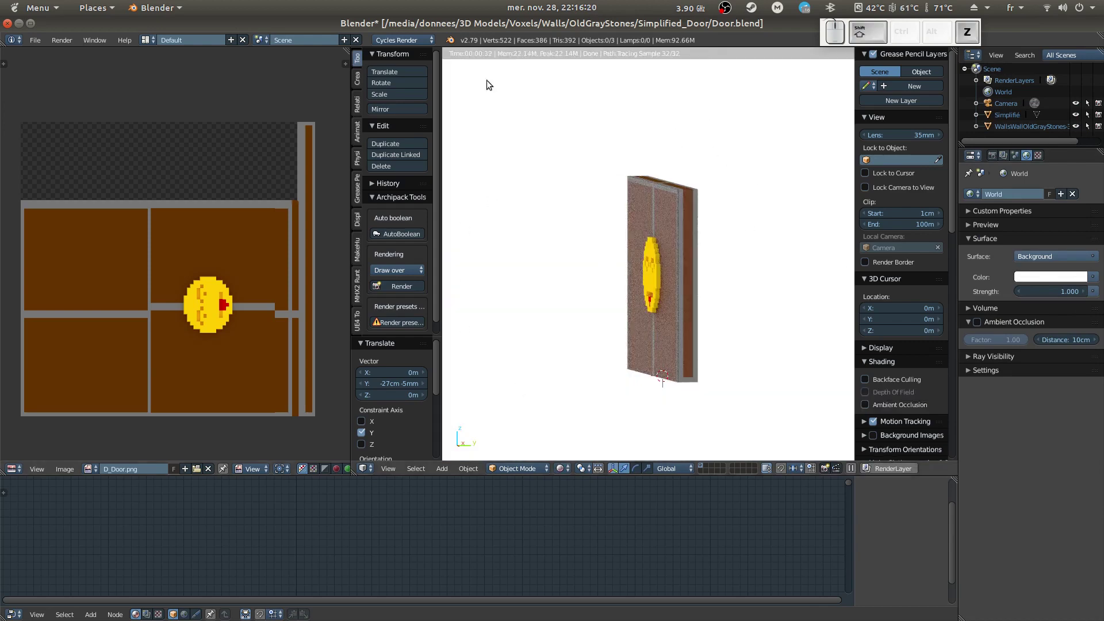
key(shift+z)
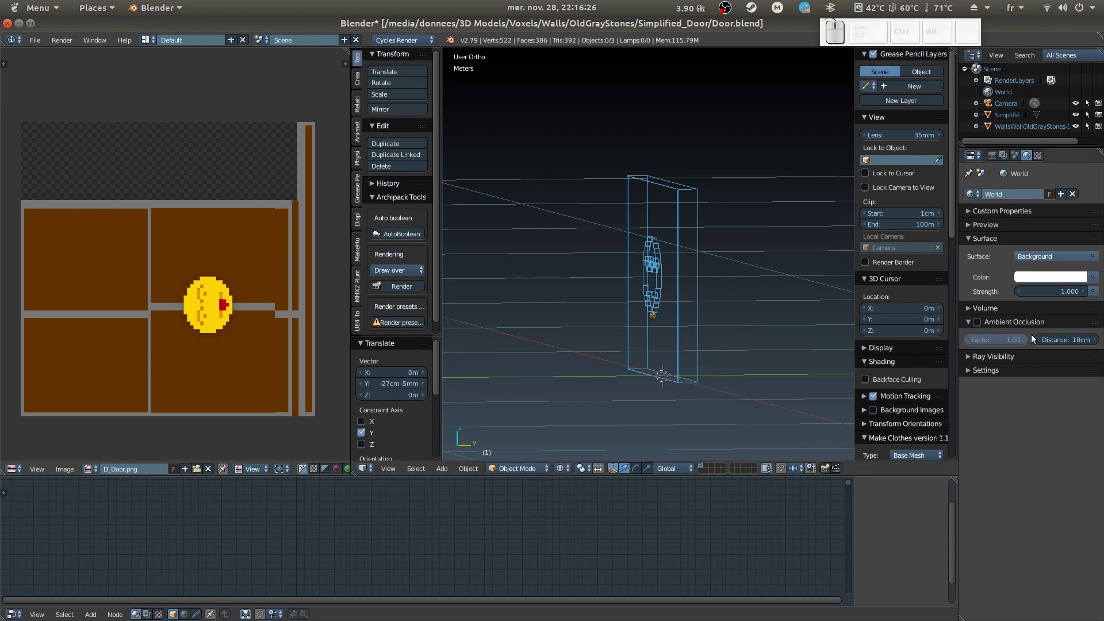
- Select the Simplifié box and, in the right orthographic view, duplicate it in place
right_click(641, 196)
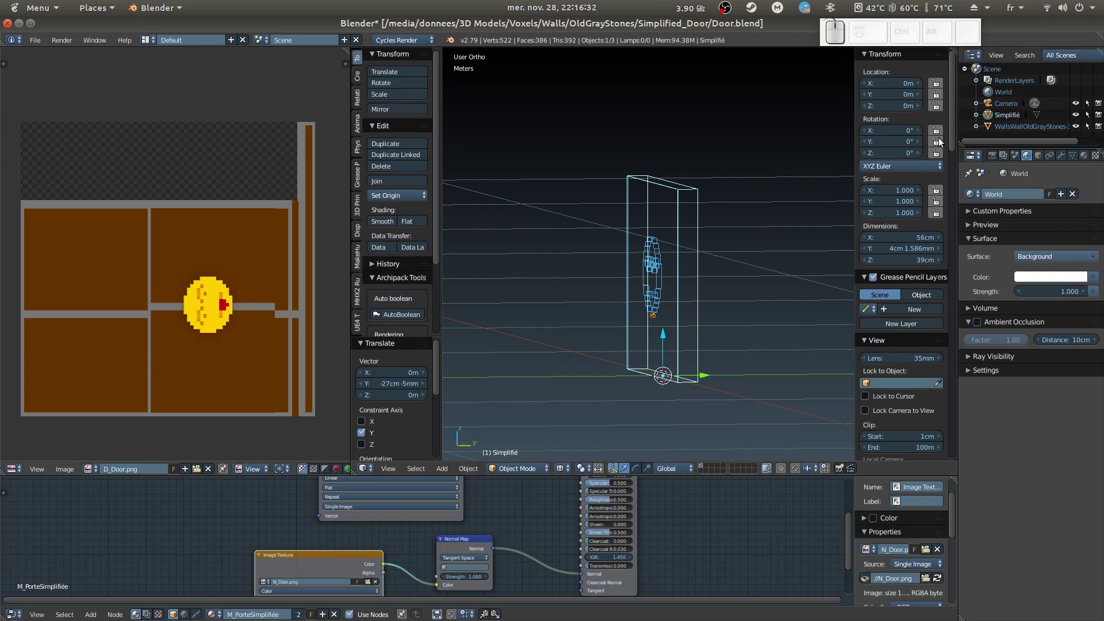
key(KP_1)
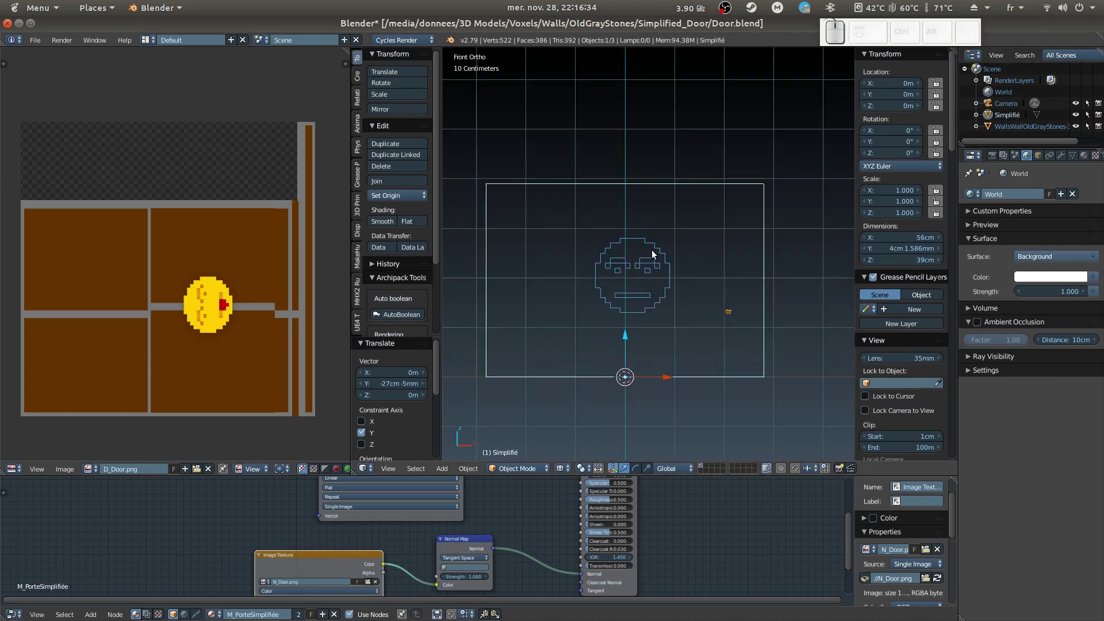
key(KP_3)
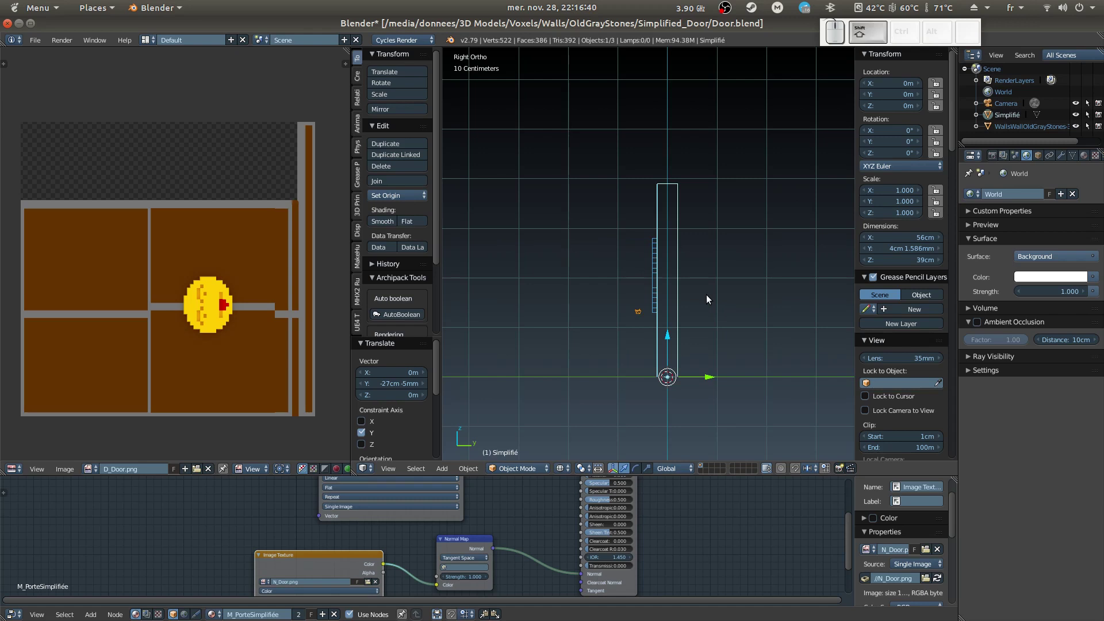
key(shift+d)
right_click(678, 334)
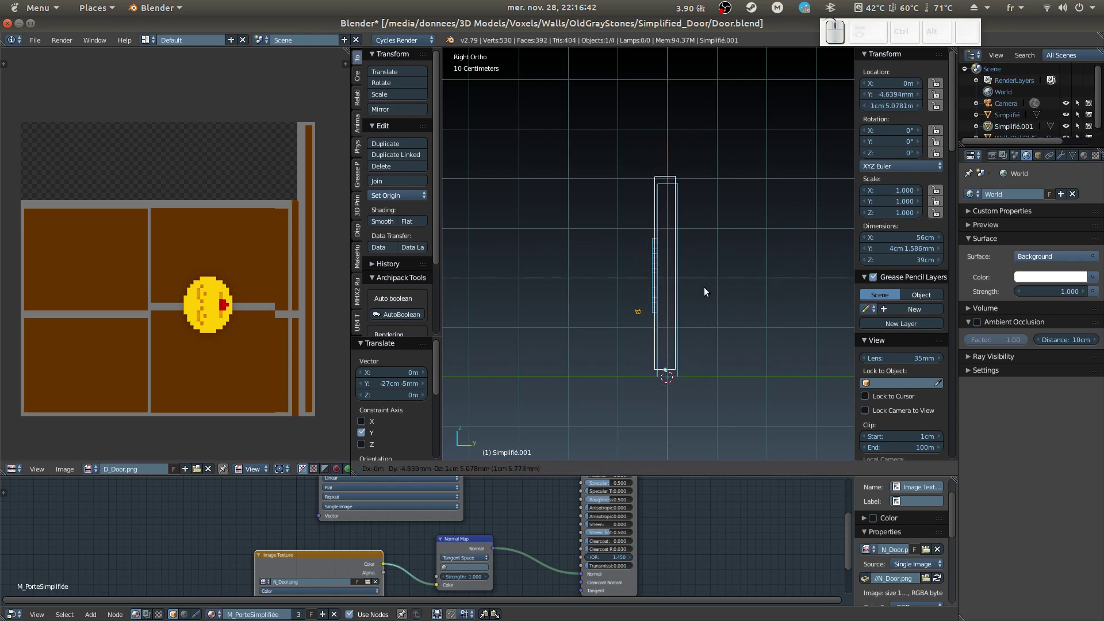
- Scale the duplicate box uniformly to about 1.033 and lower it about 4.64 mm along Z
key(s)
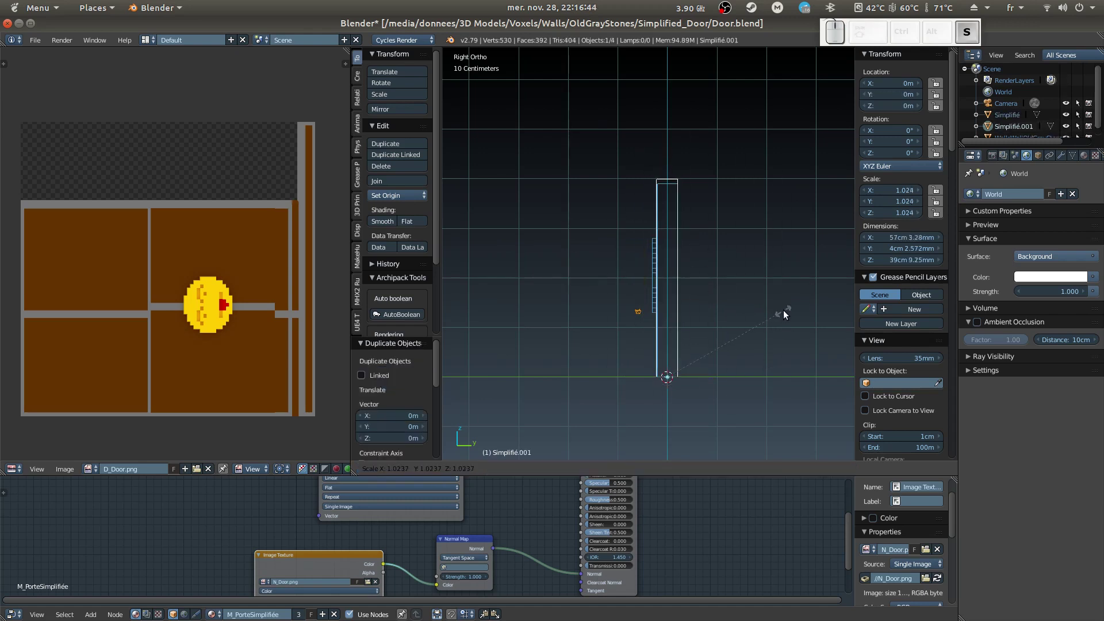
click(785, 311)
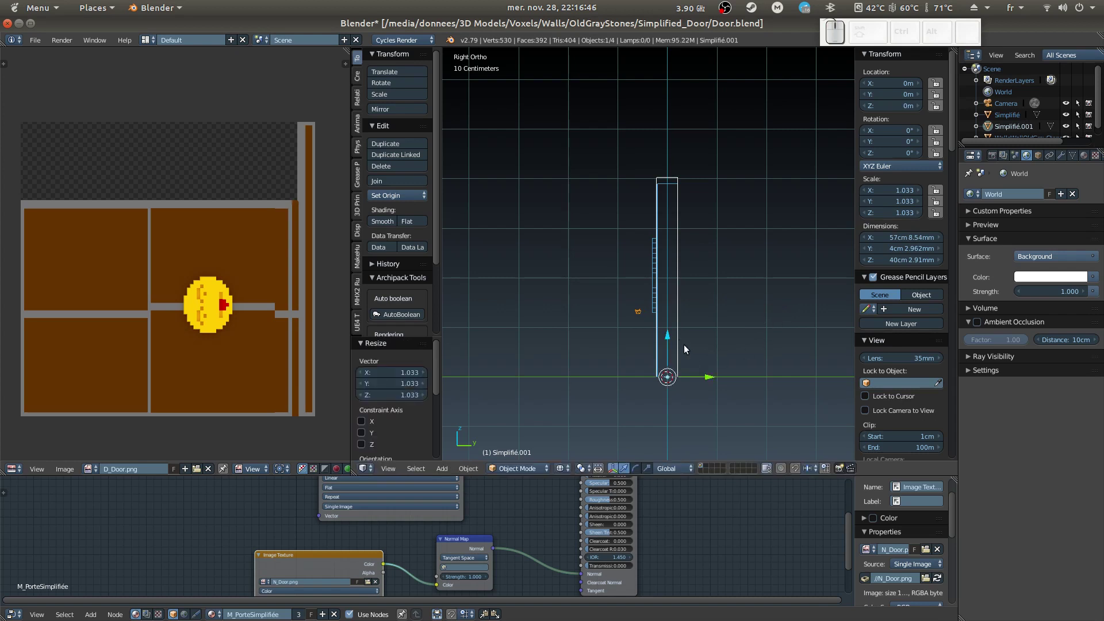
drag(668, 336, 668, 337)
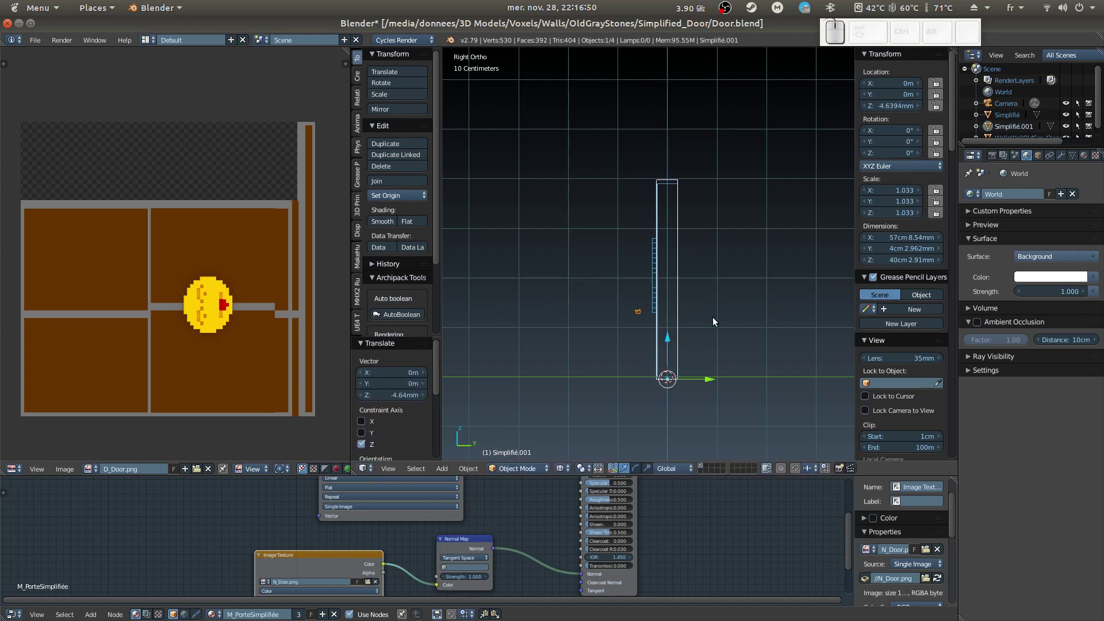
- Scale the duplicate box along the Y axis only until its Y scale is about 1.532
key(s)
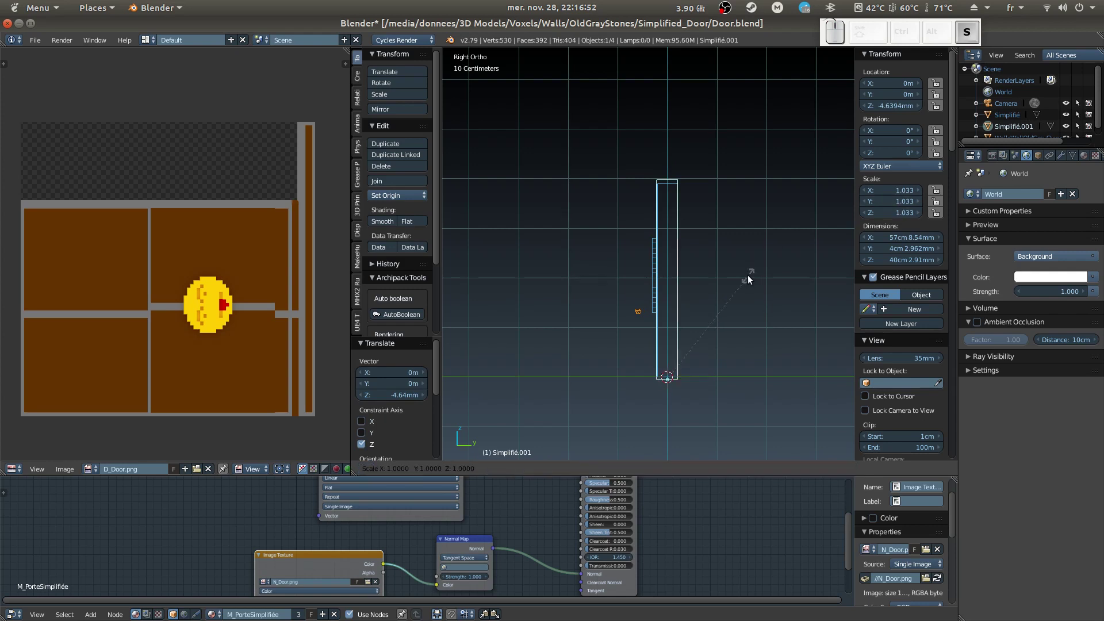
key(y)
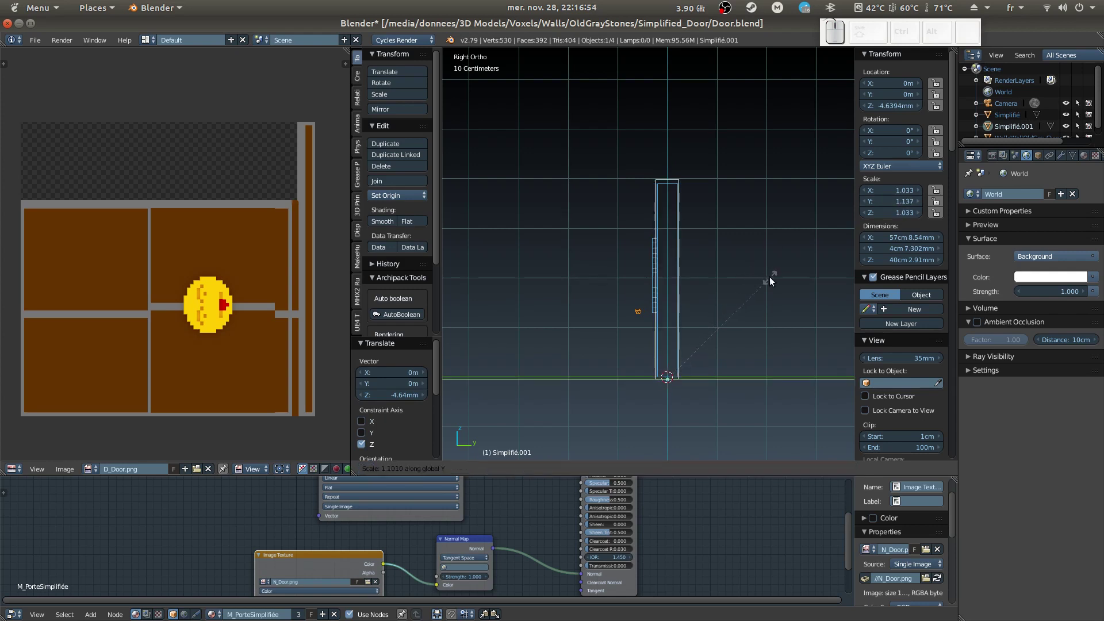
click(770, 277)
drag(707, 379, 705, 379)
key(s)
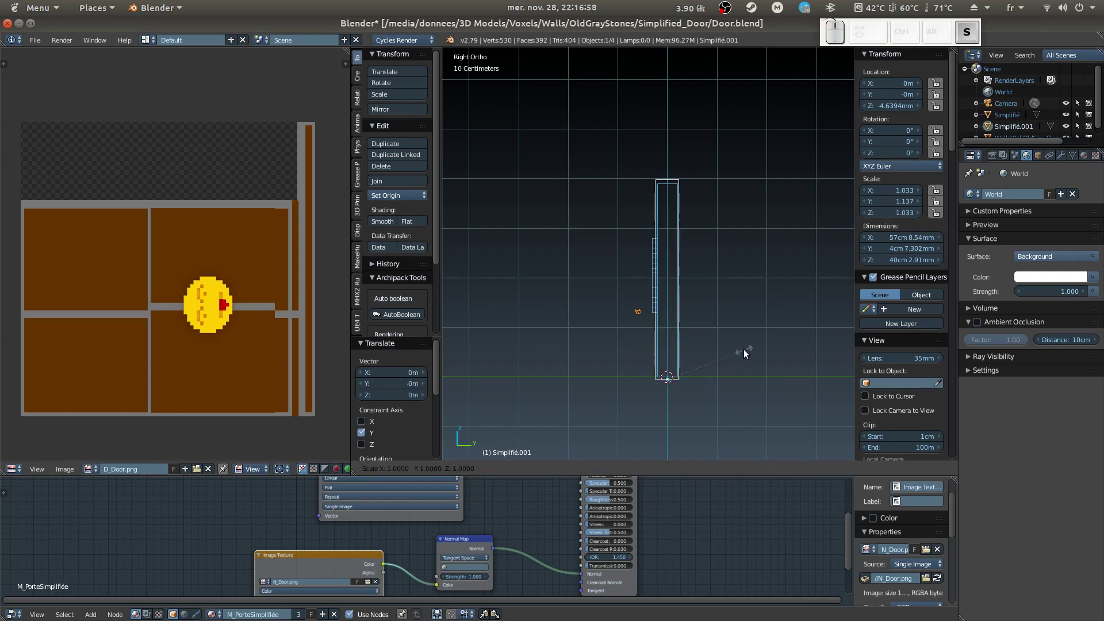
key(y)
click(774, 349)
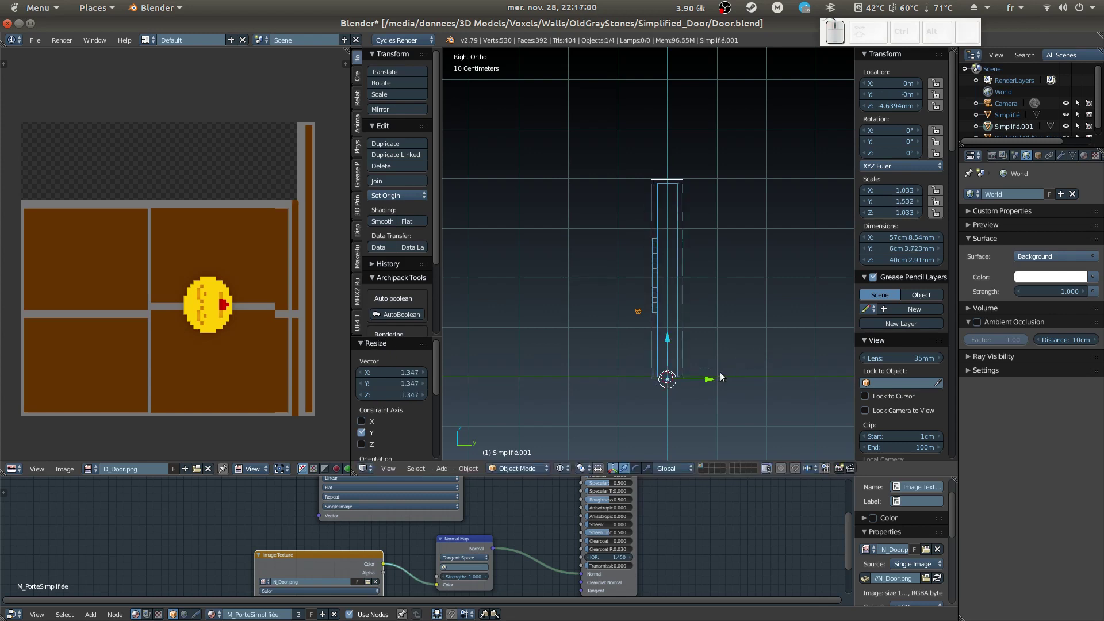
- Move the duplicate box about -4.64 mm along Y and lower it about 2.32 mm along Z so it encloses the door
drag(716, 373, 711, 374)
key(KP_1)
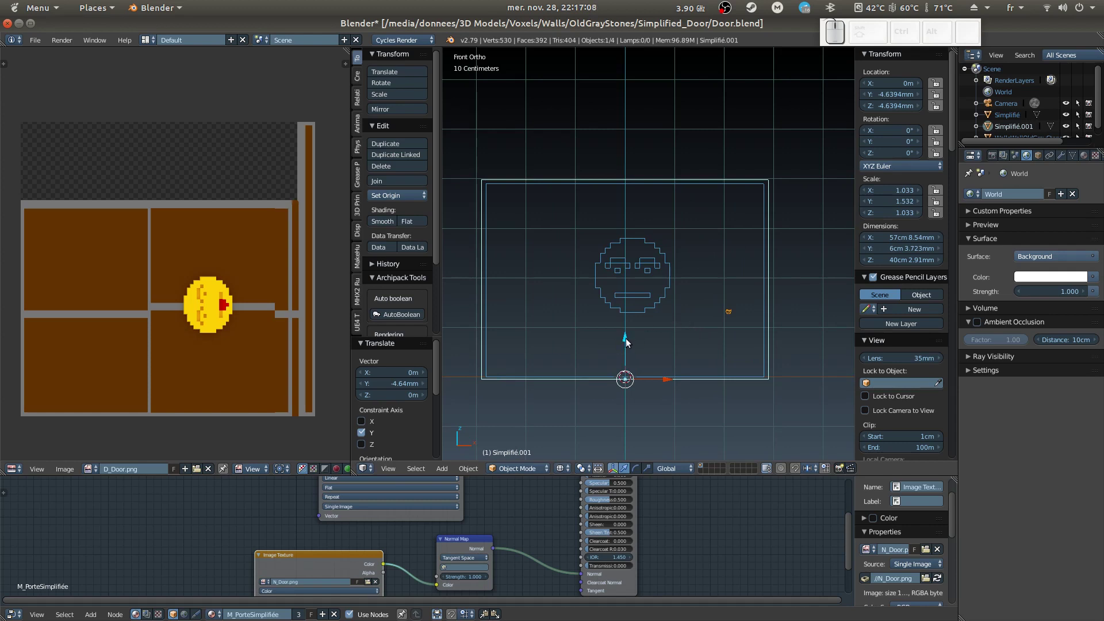
drag(626, 338, 626, 340)
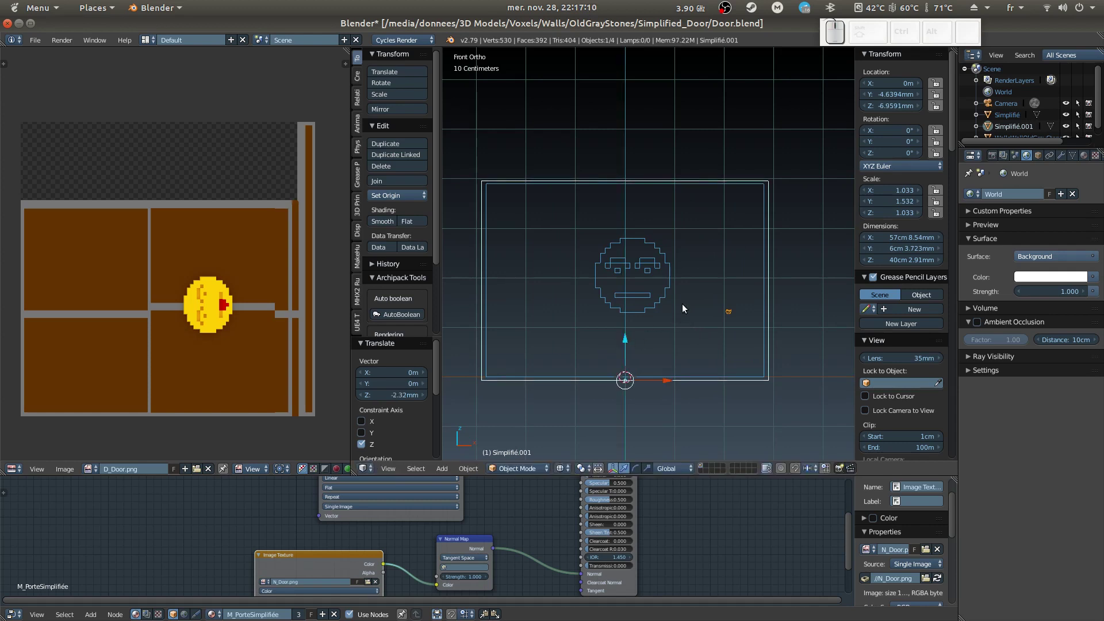
key(KP_3)
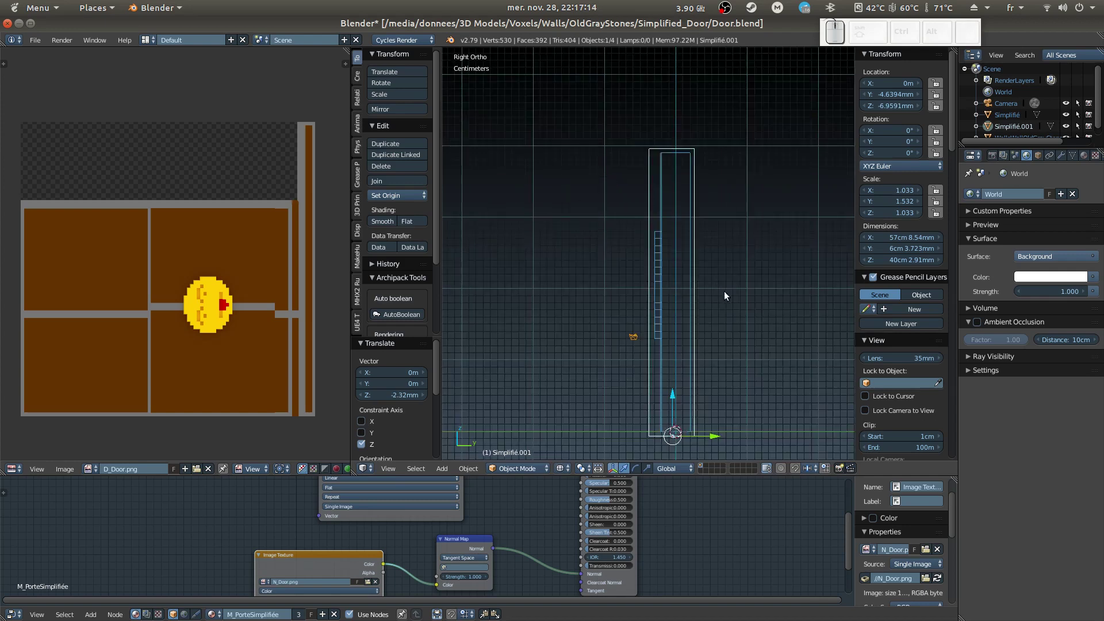
middle_drag(601, 296, 628, 283)
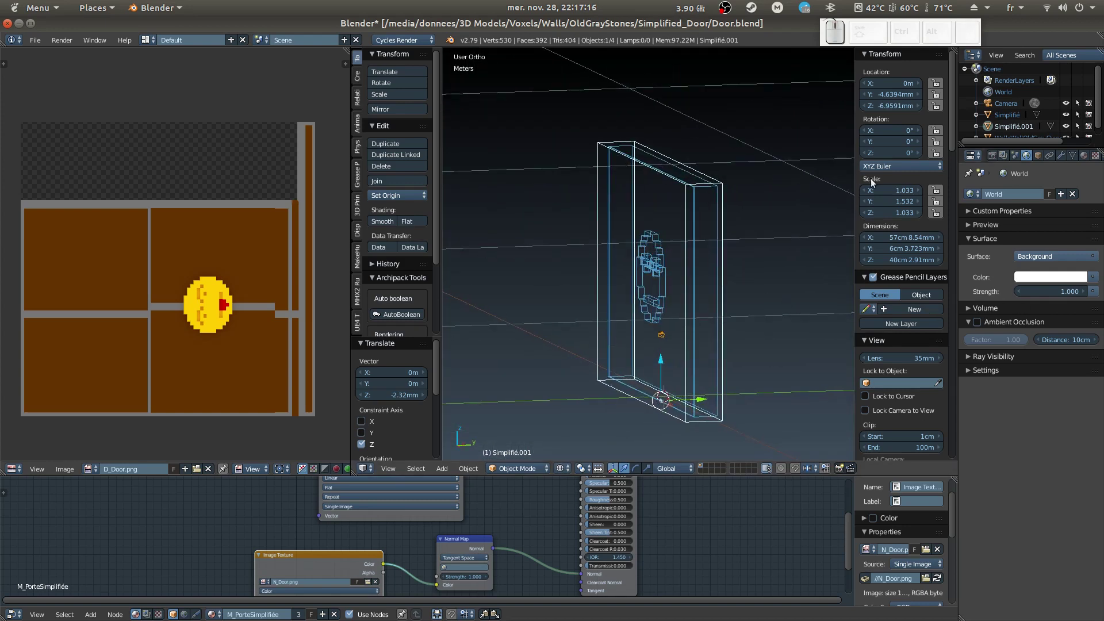
- Rename the duplicate box Simplifié.001 as Cage
click(1004, 117)
double_click(1006, 125)
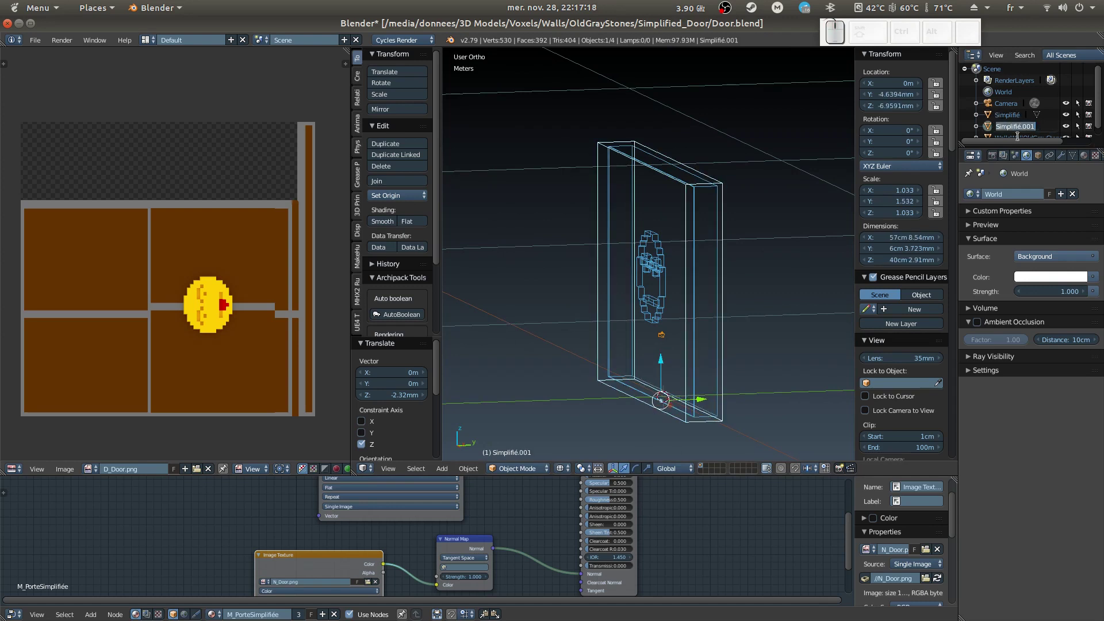
text(Cage)
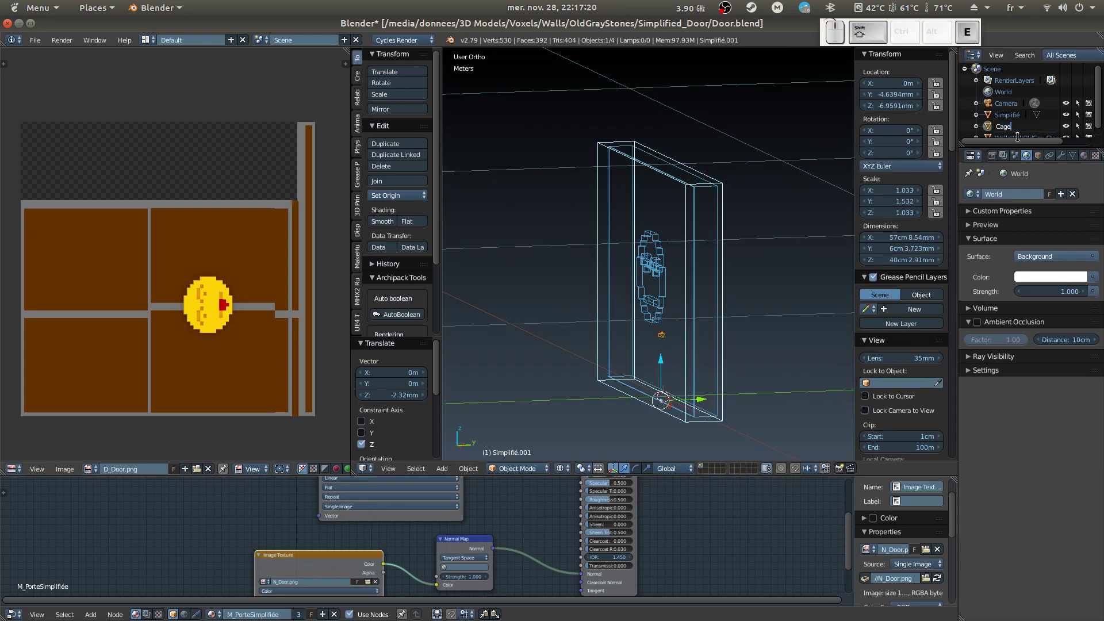
key(Return)
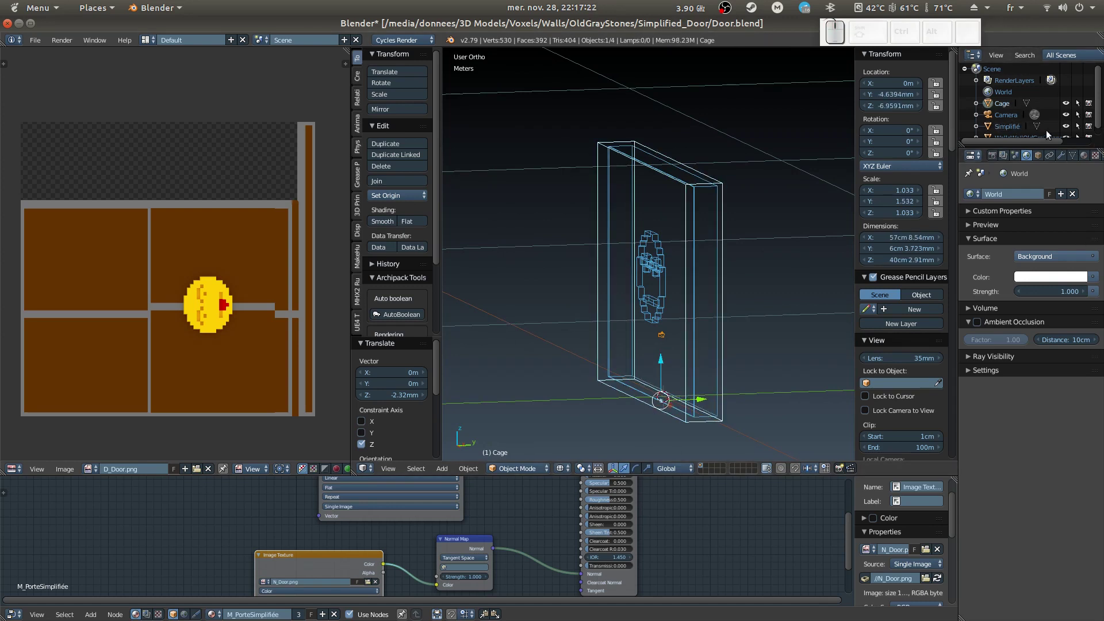
- In the render bake settings, assign the Cage object as the bake cage
click(993, 153)
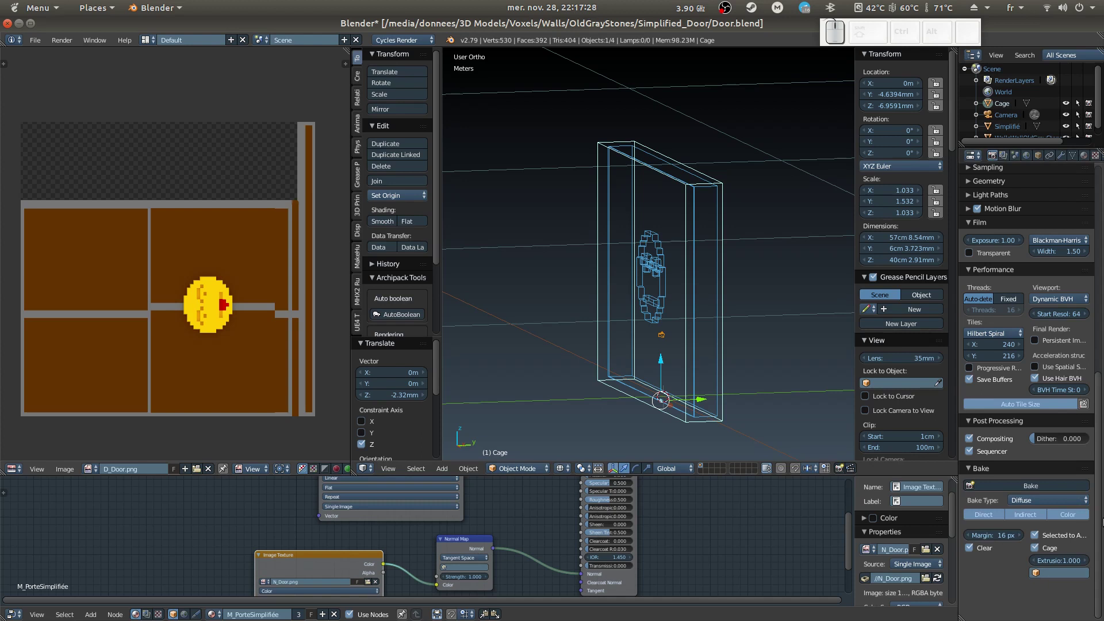
scroll(1015, 439, up, 2)
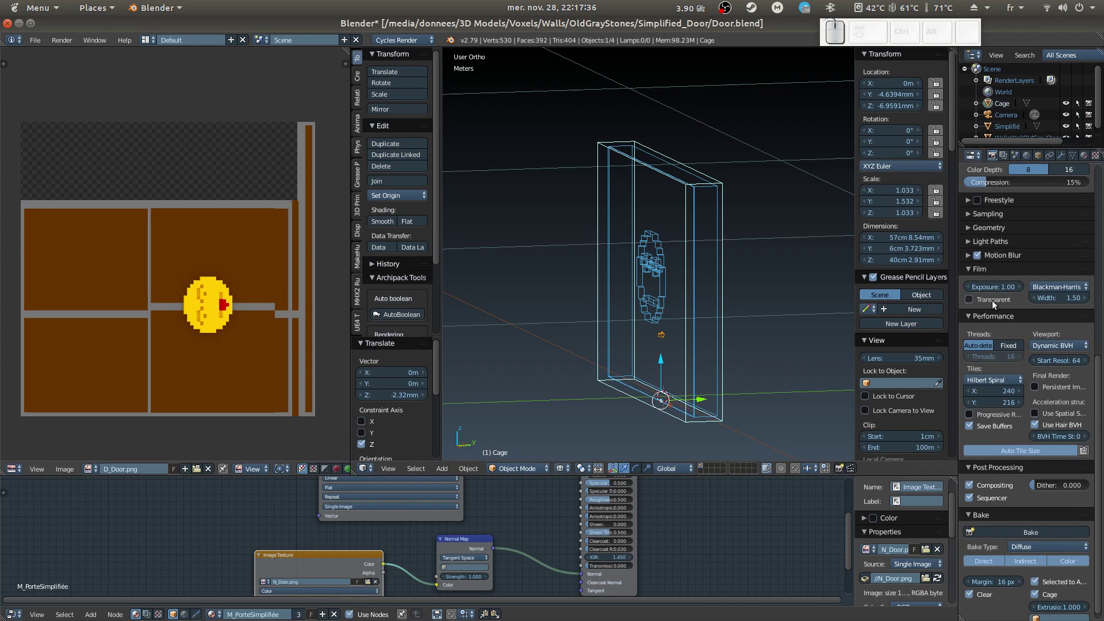
scroll(1006, 402, down, 1)
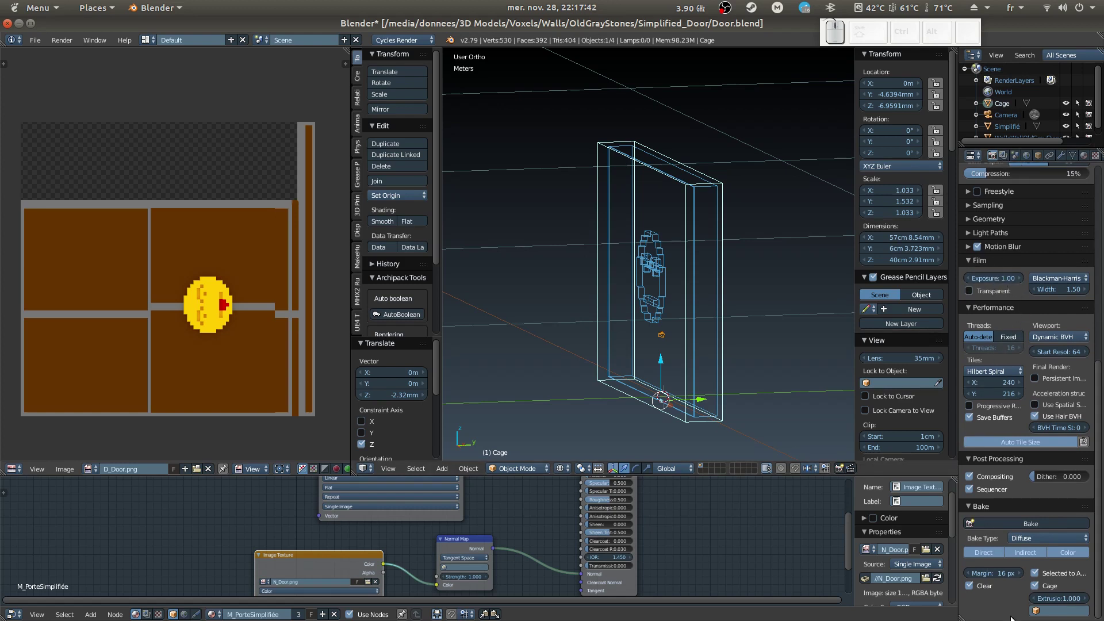
click(1050, 611)
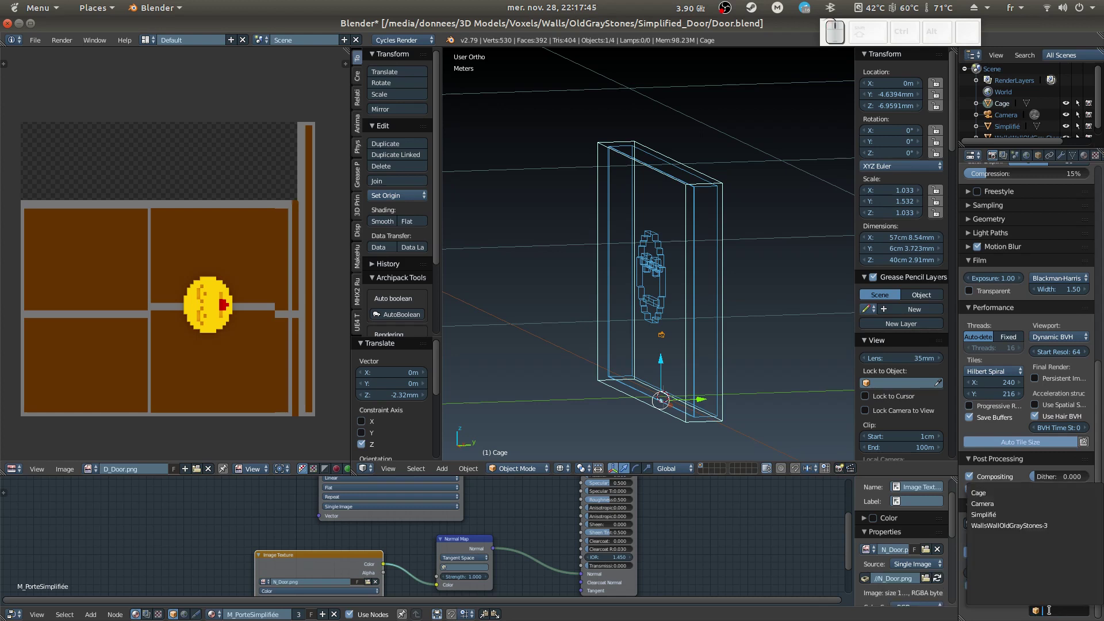
click(1015, 493)
click(1034, 586)
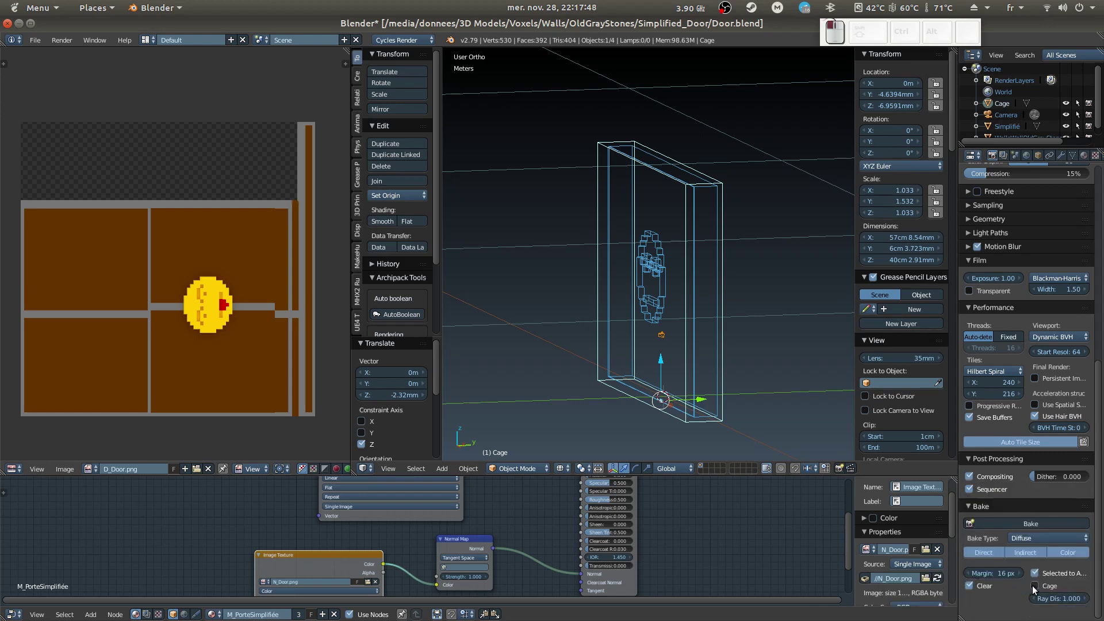
click(1036, 571)
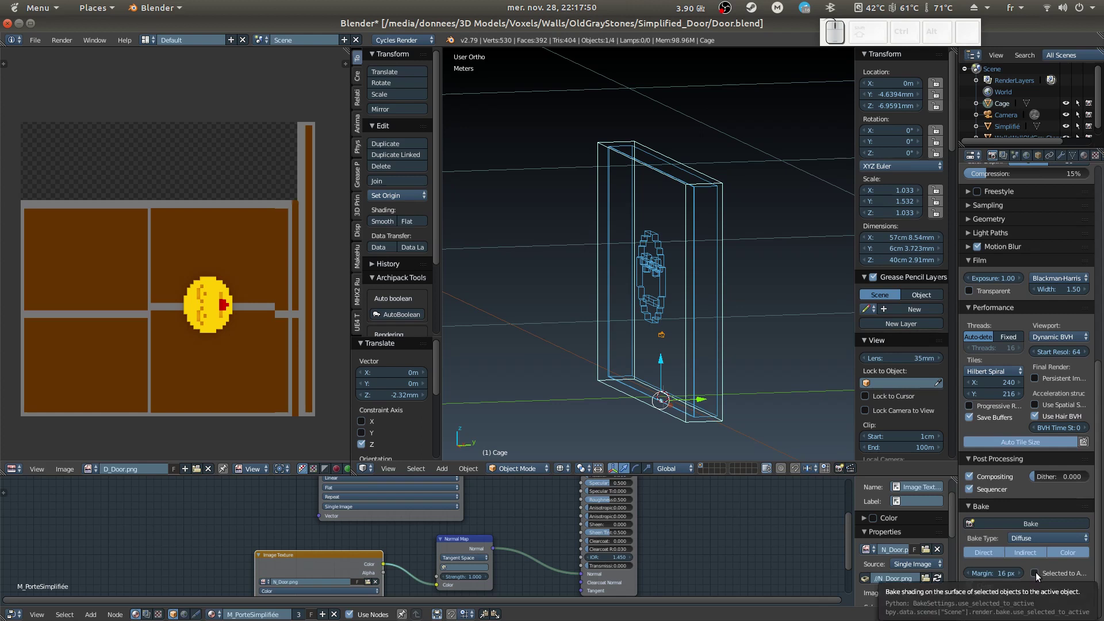
click(1036, 572)
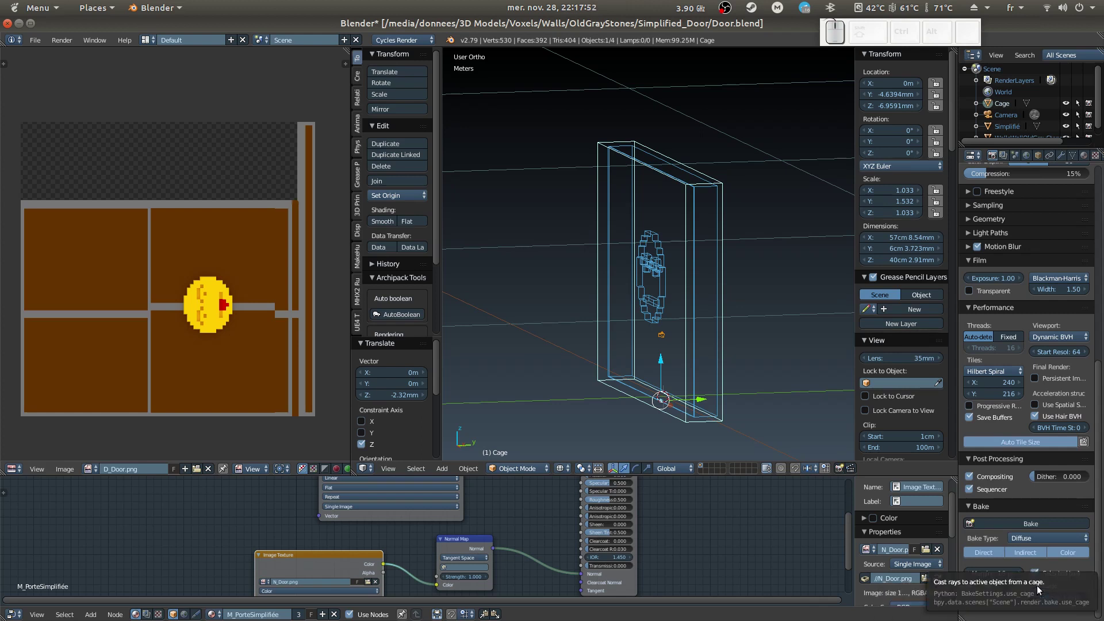
click(1037, 586)
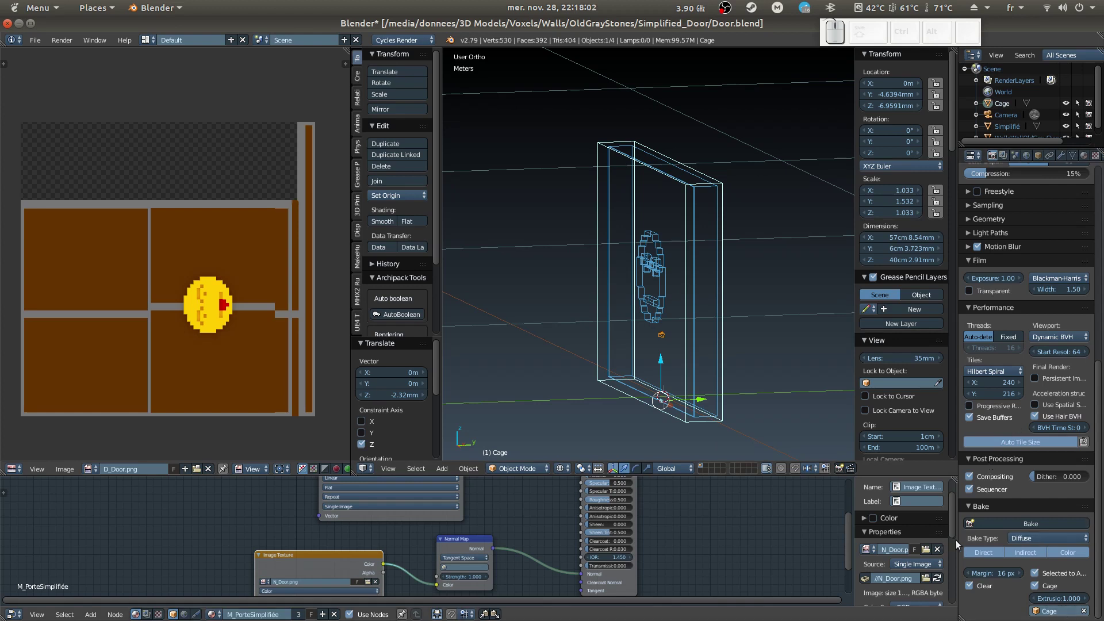
- Make the D_Door.png image texture node the active node in the M_PorteSimplifiée material
scroll(567, 535, down, 1)
middle_drag(488, 498, 571, 566)
click(495, 512)
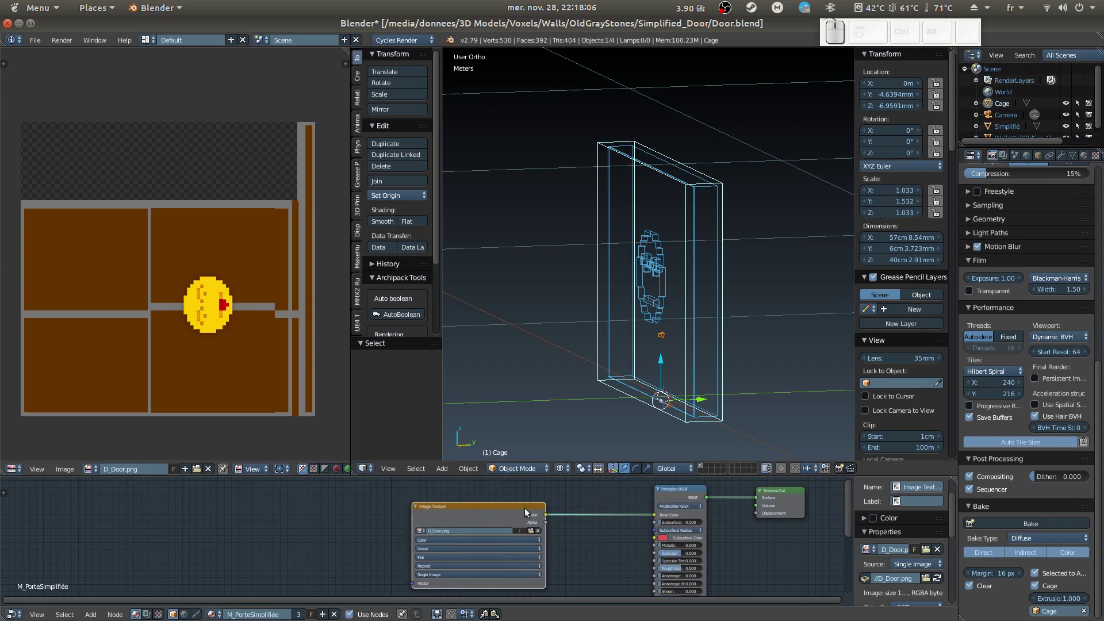
click(494, 502)
- Select the voxel door WallsWallOldGrayStones-3, adding Simplifié to the selection as the active object
scroll(764, 118, down, 1)
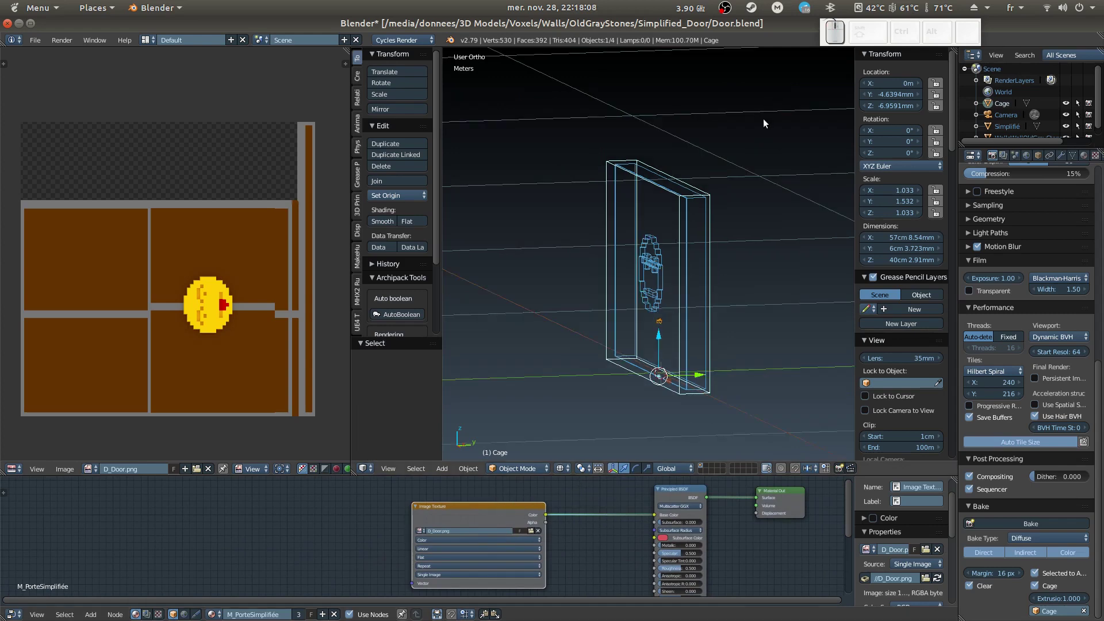
scroll(991, 117, down, 1)
click(1001, 130)
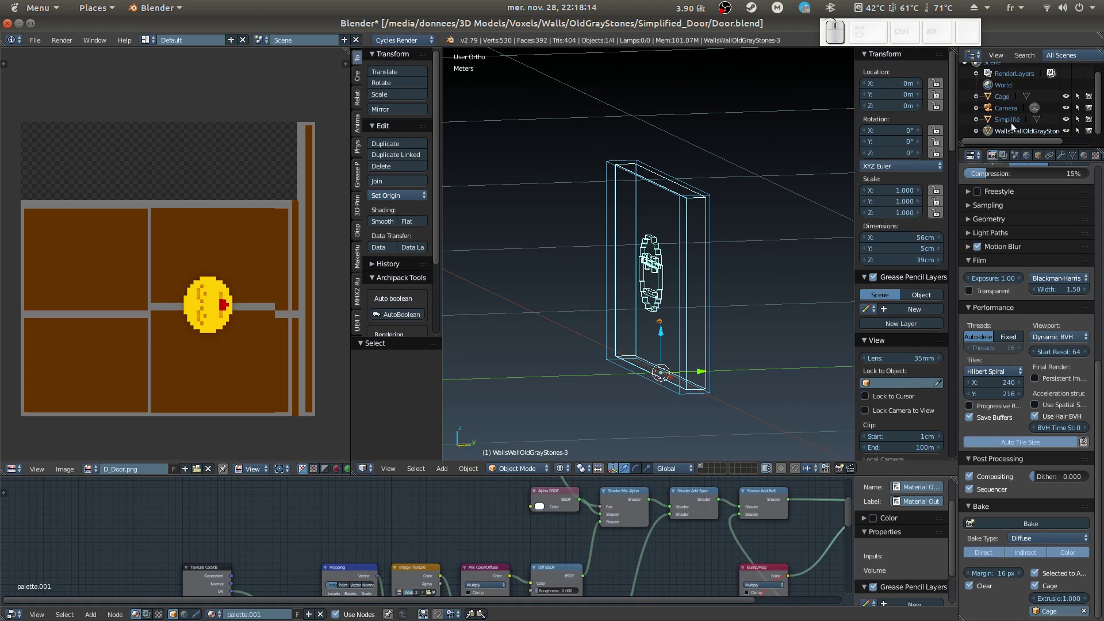
shift+click(1010, 119)
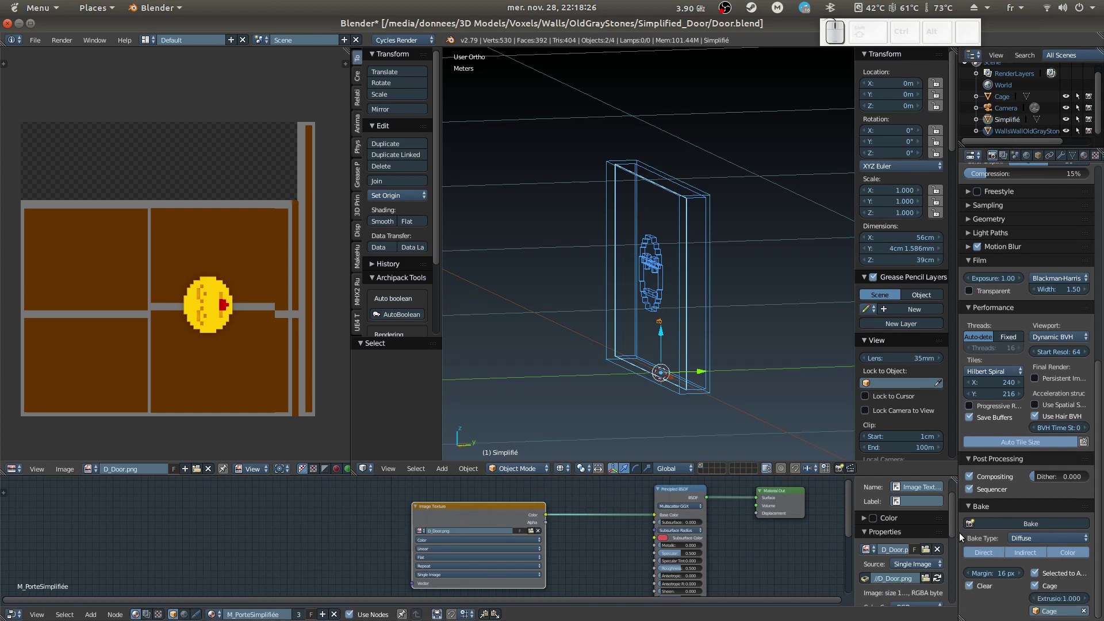
- Widen the bake settings area, keep Diffuse as the bake type and bake the color onto the D_Door image
drag(959, 532, 910, 532)
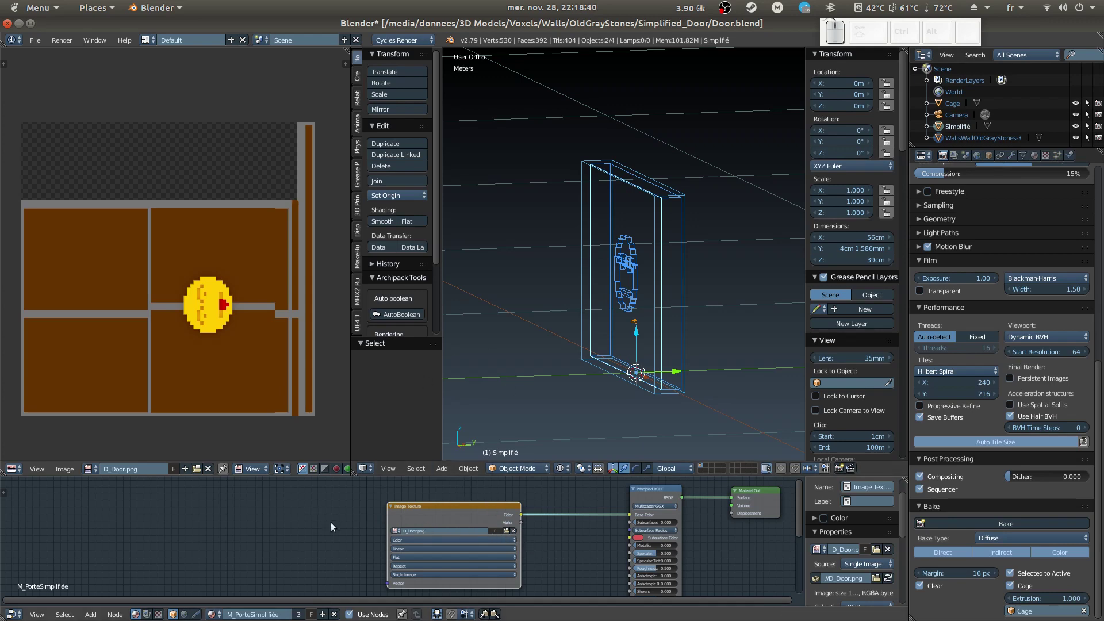
click(992, 539)
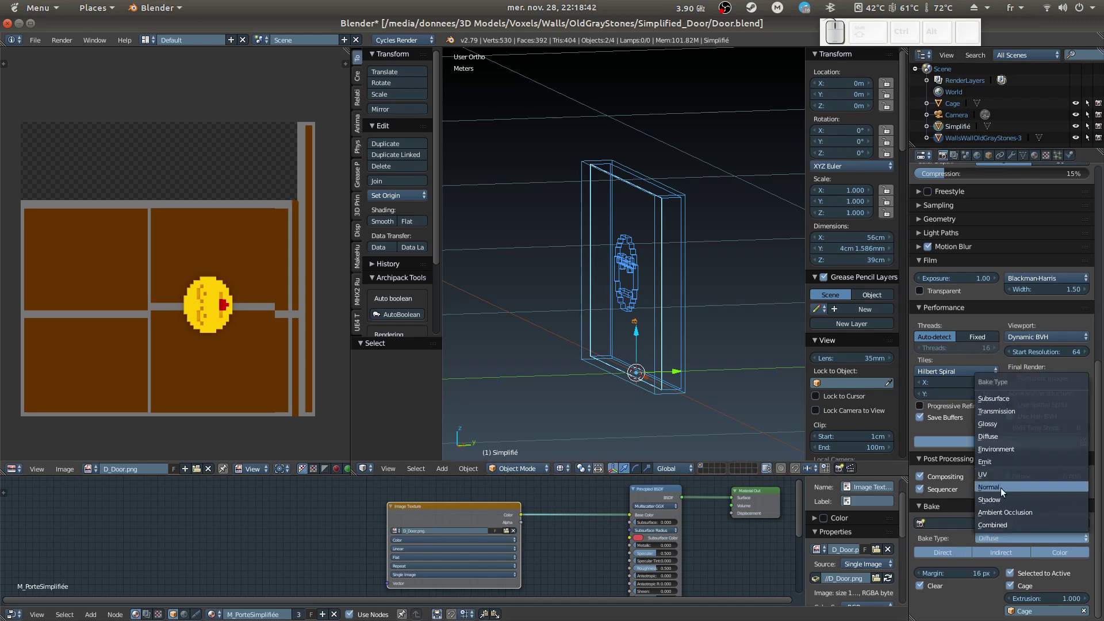
click(1021, 438)
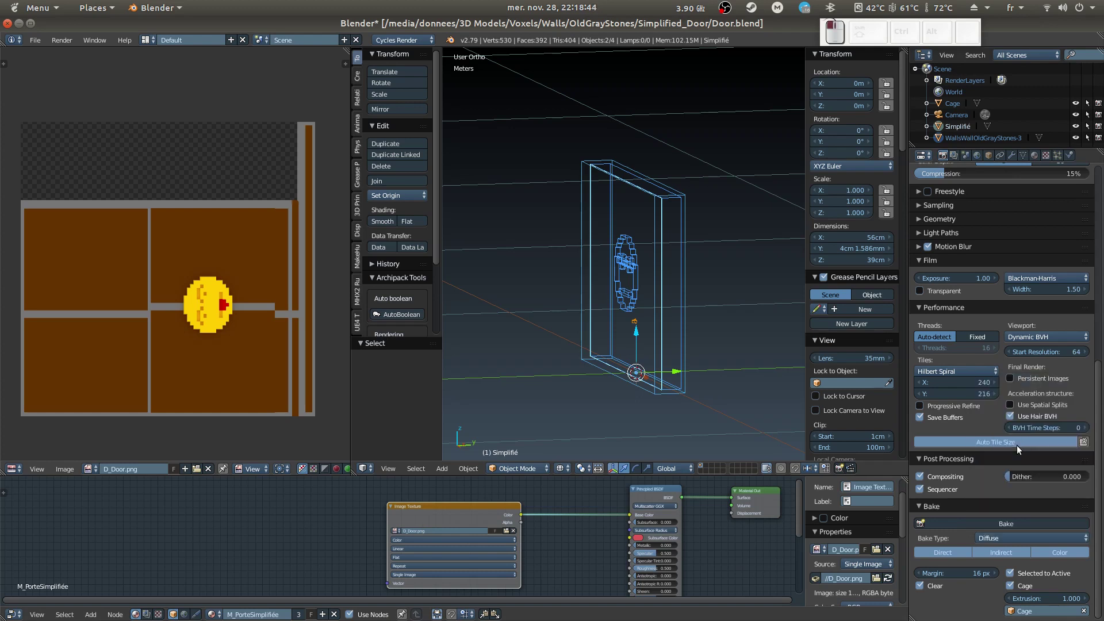
click(1016, 523)
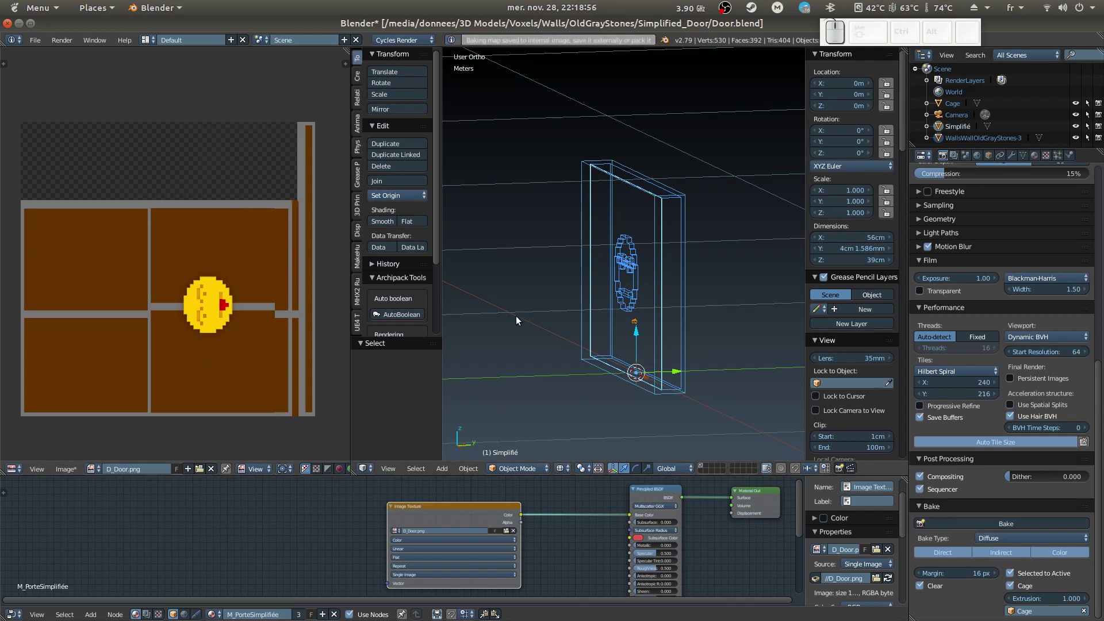
- Make the N_Door.png image texture node feeding the Normal Map node the active bake target
middle_drag(328, 575, 339, 494)
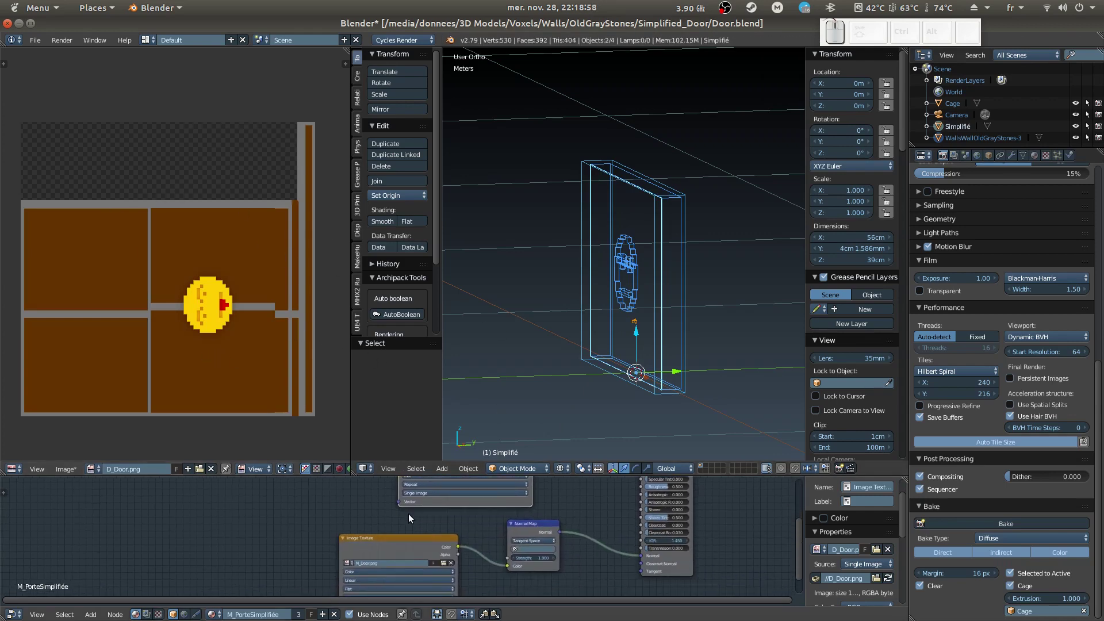
click(388, 536)
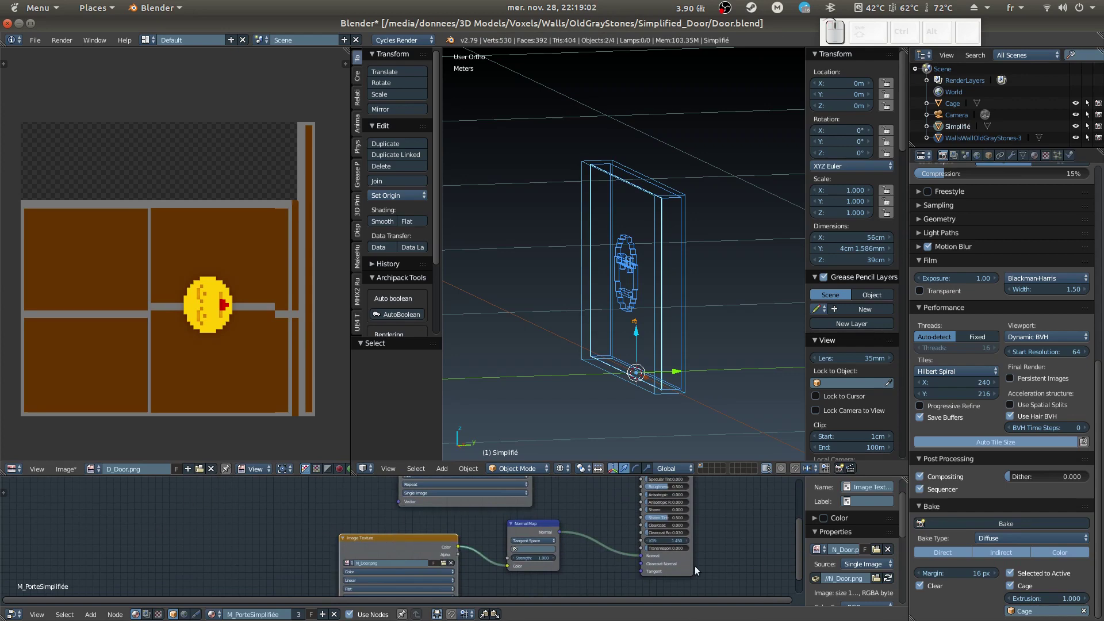
click(380, 534)
middle_drag(293, 557, 360, 511)
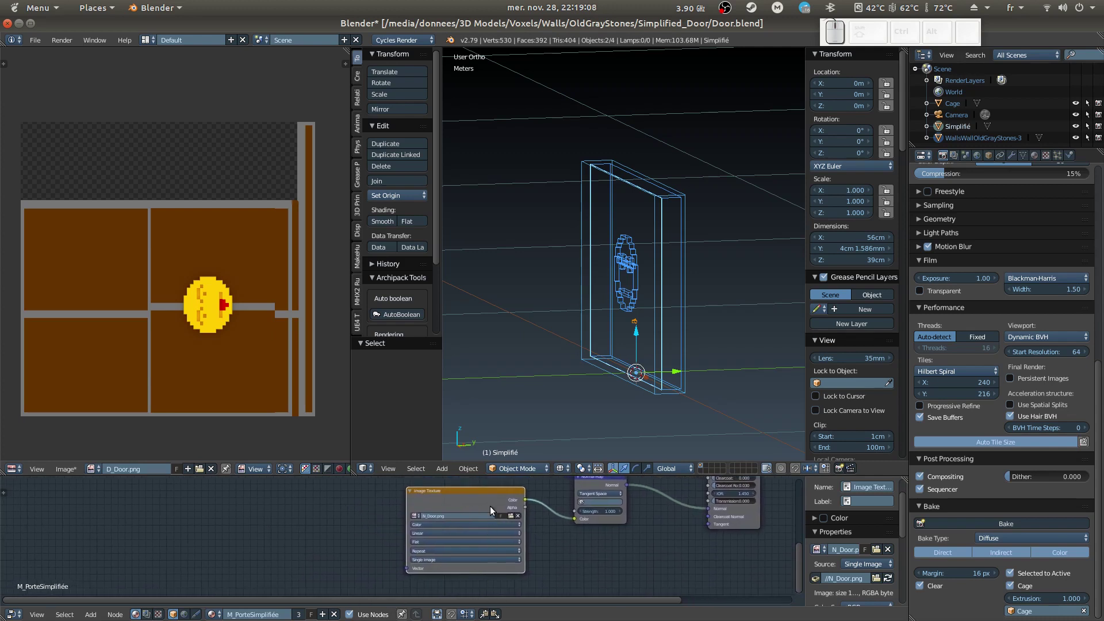
middle_drag(496, 481, 436, 519)
click(503, 481)
click(455, 536)
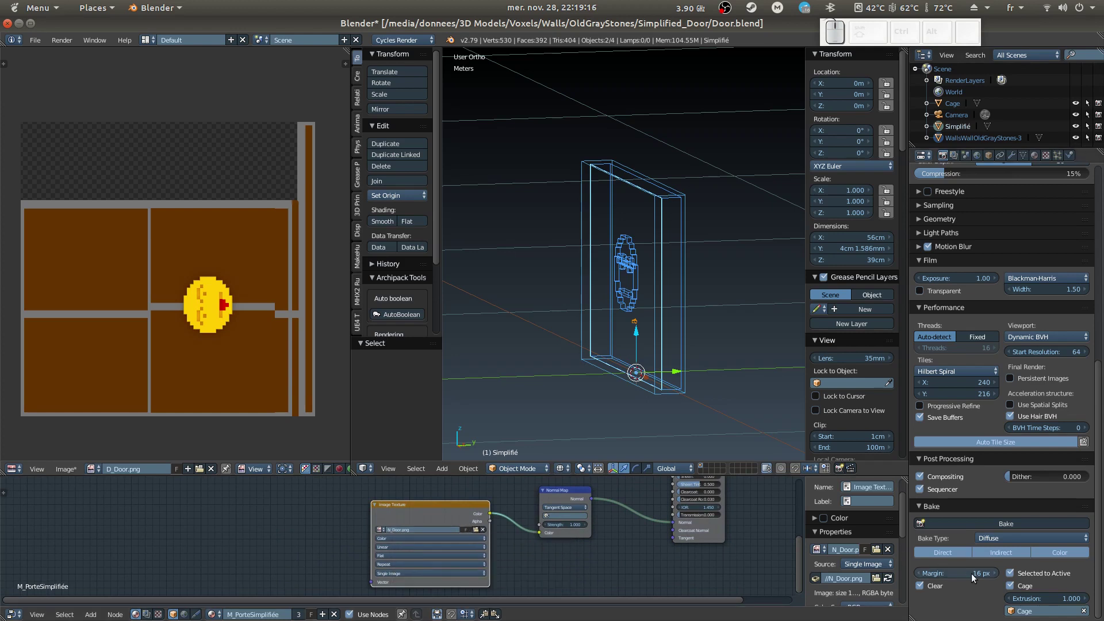
- Set the bake type to Normal and bake the door's normals onto the N_Door image
click(1001, 538)
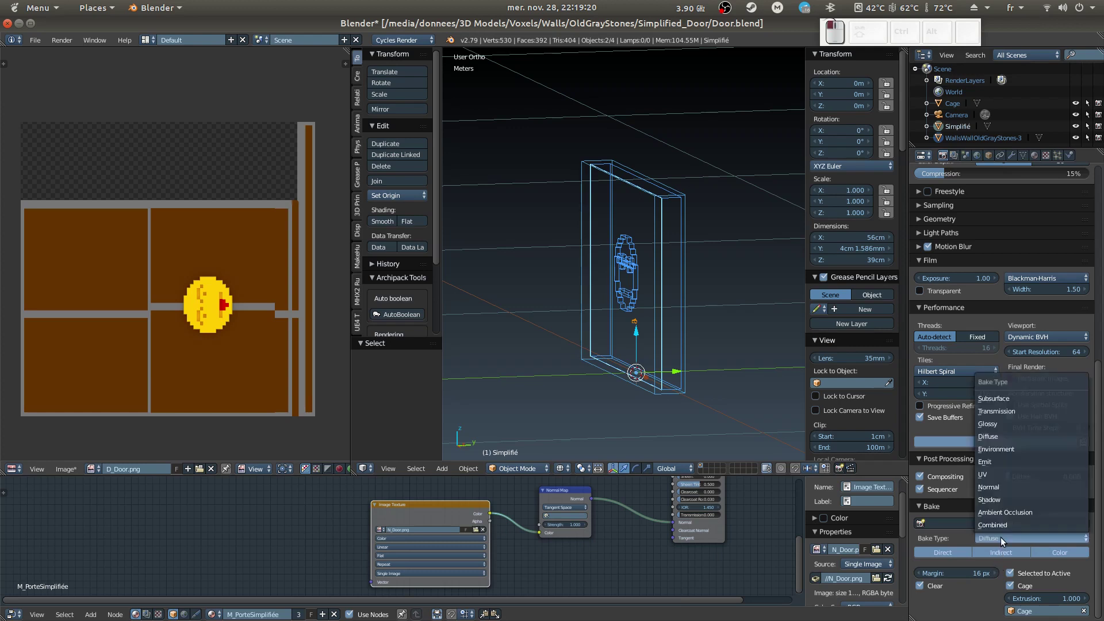
click(992, 487)
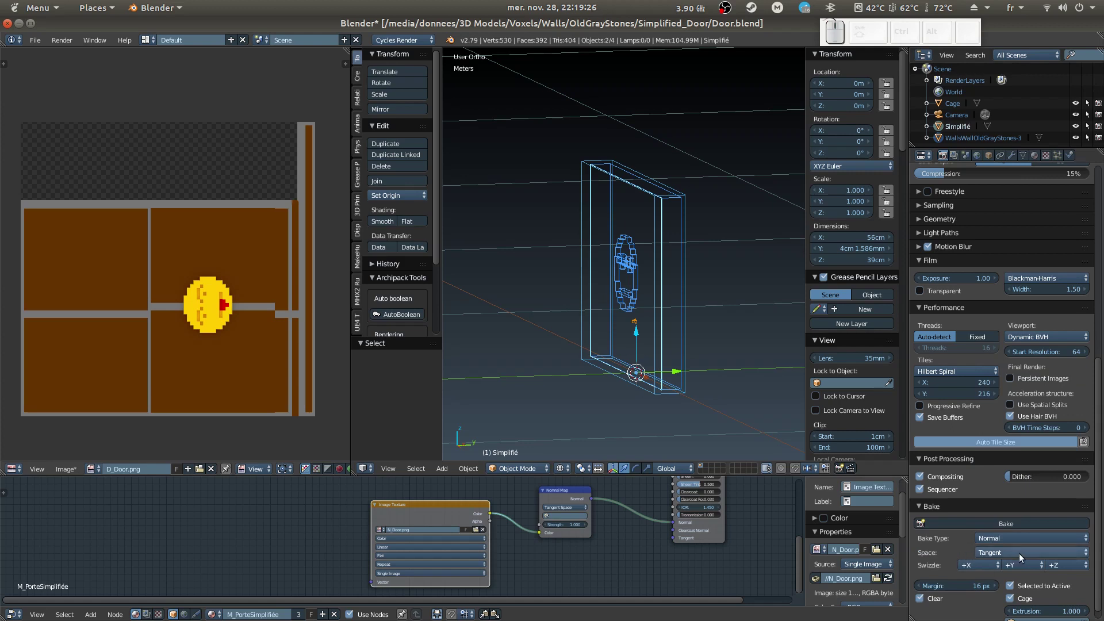
scroll(1096, 561, down, 1)
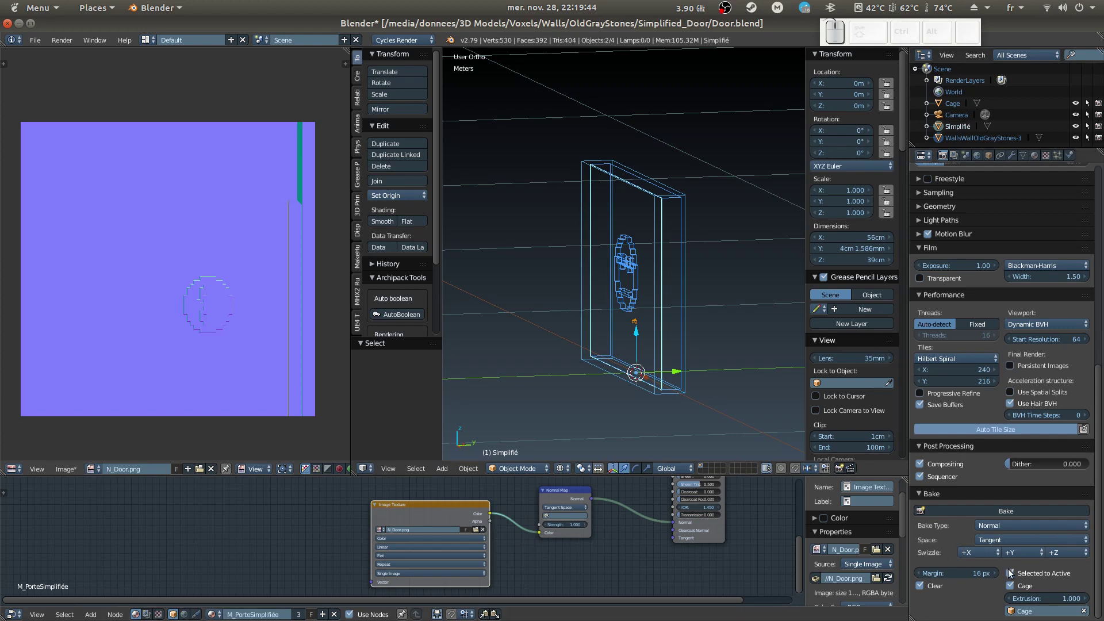
click(1026, 513)
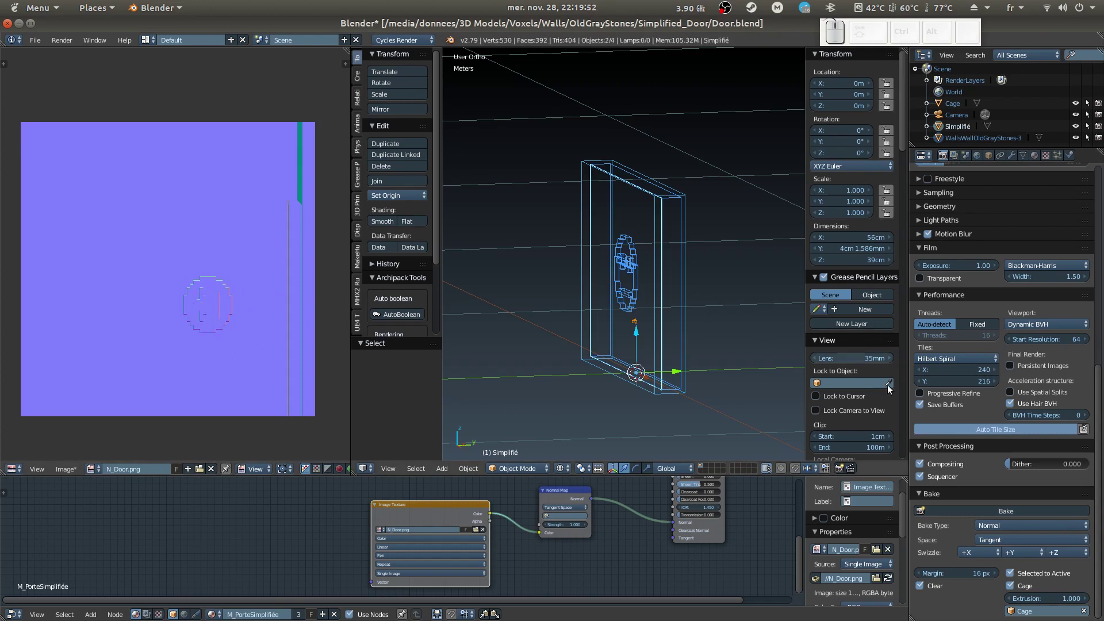
- Hide the WallsWallOldGrayStones-3 voxel door and the Cage, and show the simplified door's front in rendered shading
middle_drag(628, 524, 501, 487)
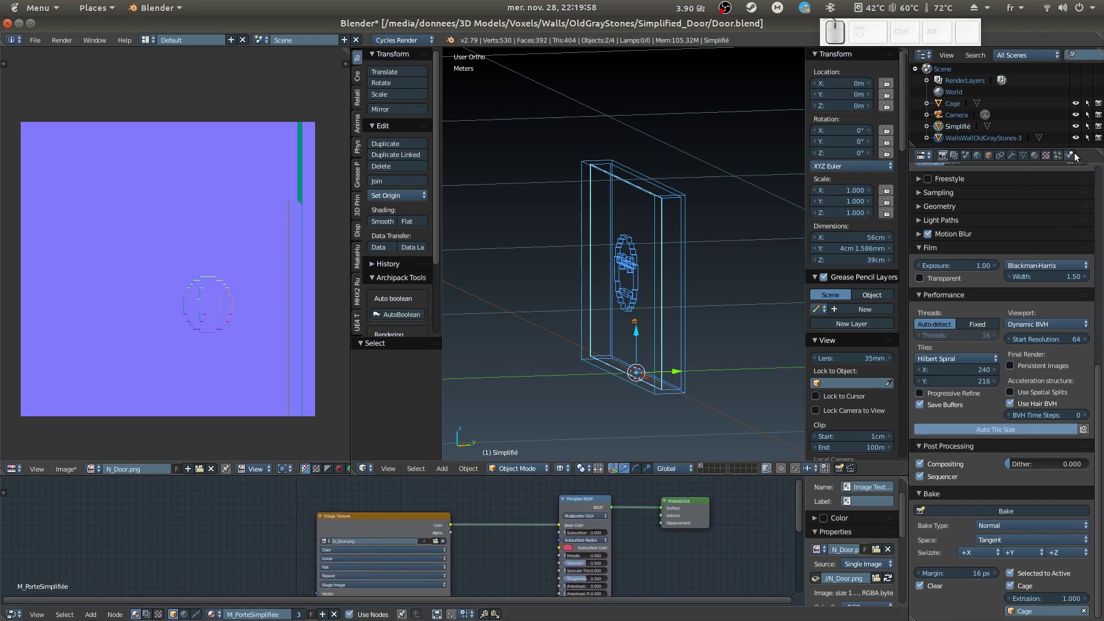
click(1075, 138)
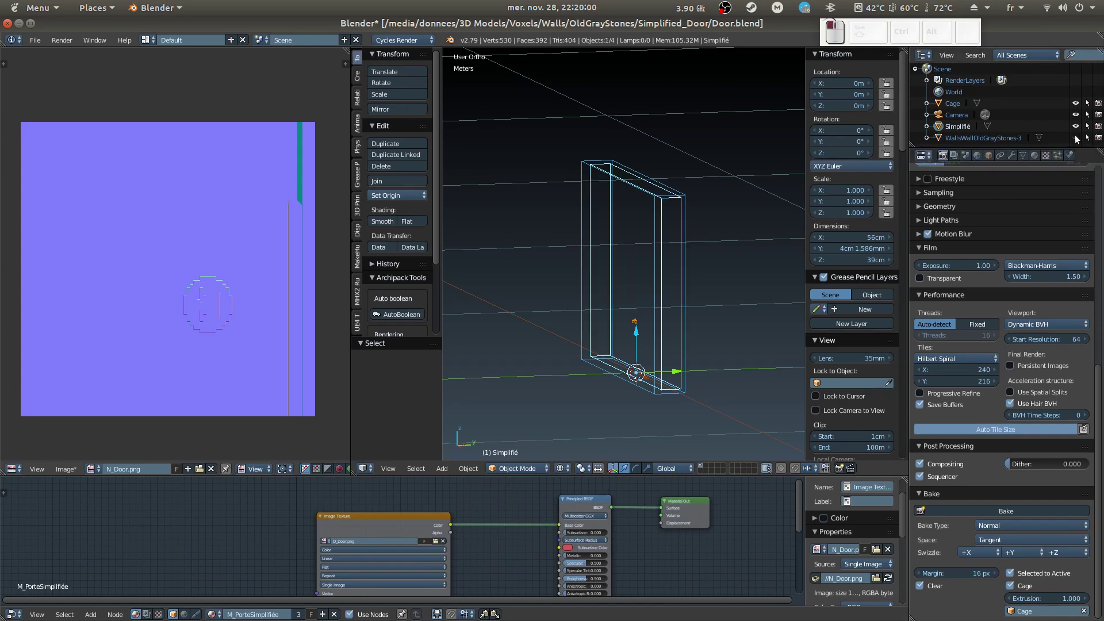
click(1076, 104)
key(shift+z)
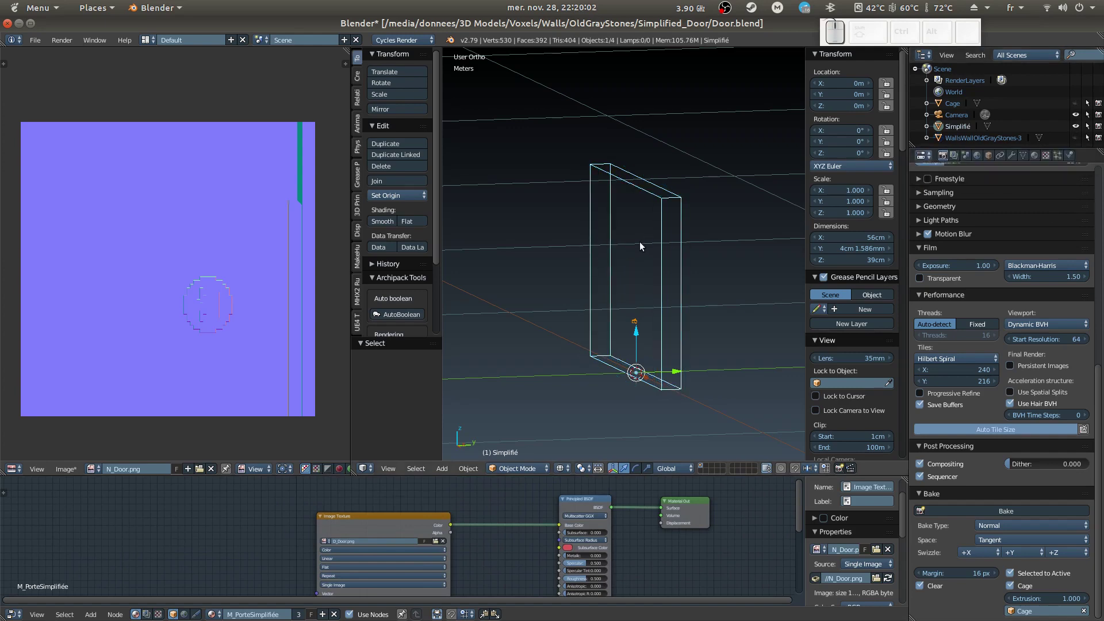
middle_drag(626, 286, 688, 288)
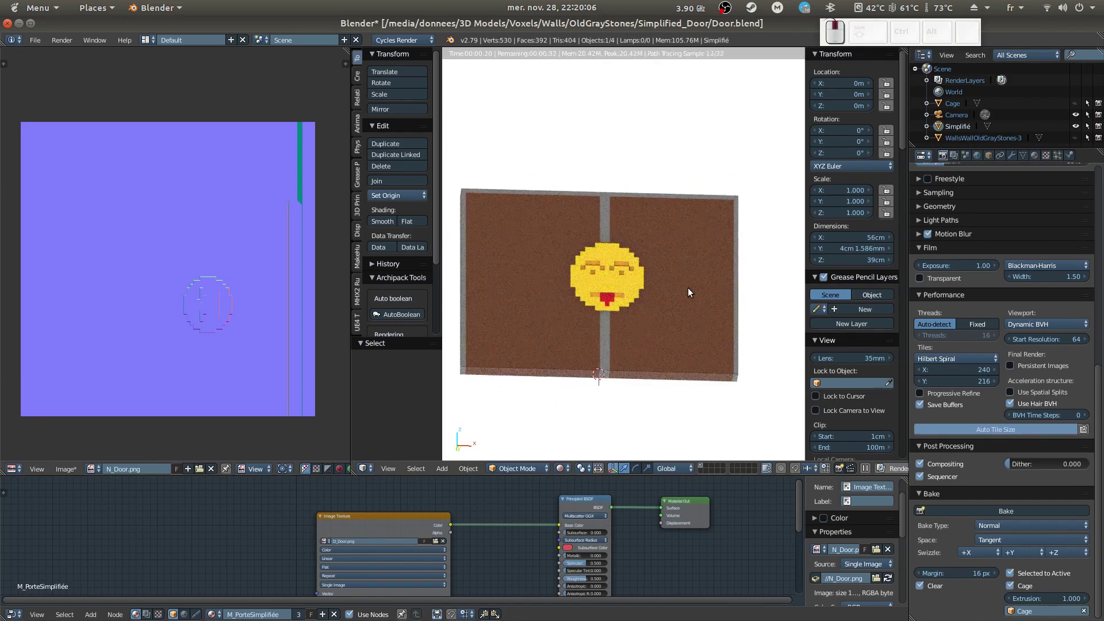
middle_drag(590, 268, 587, 276)
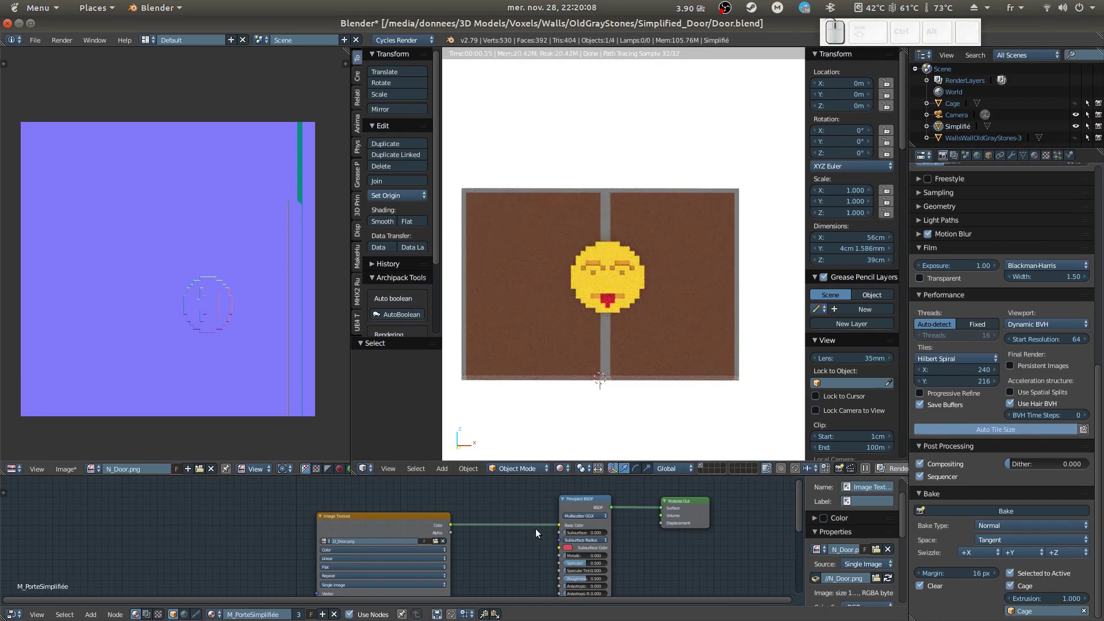
- Compare the rendered door without and with its normal map by cutting and relinking the Normal Map output to the Principled BSDF's Normal input
middle_drag(536, 529, 558, 504)
ctrl+right_drag(550, 516, 550, 537)
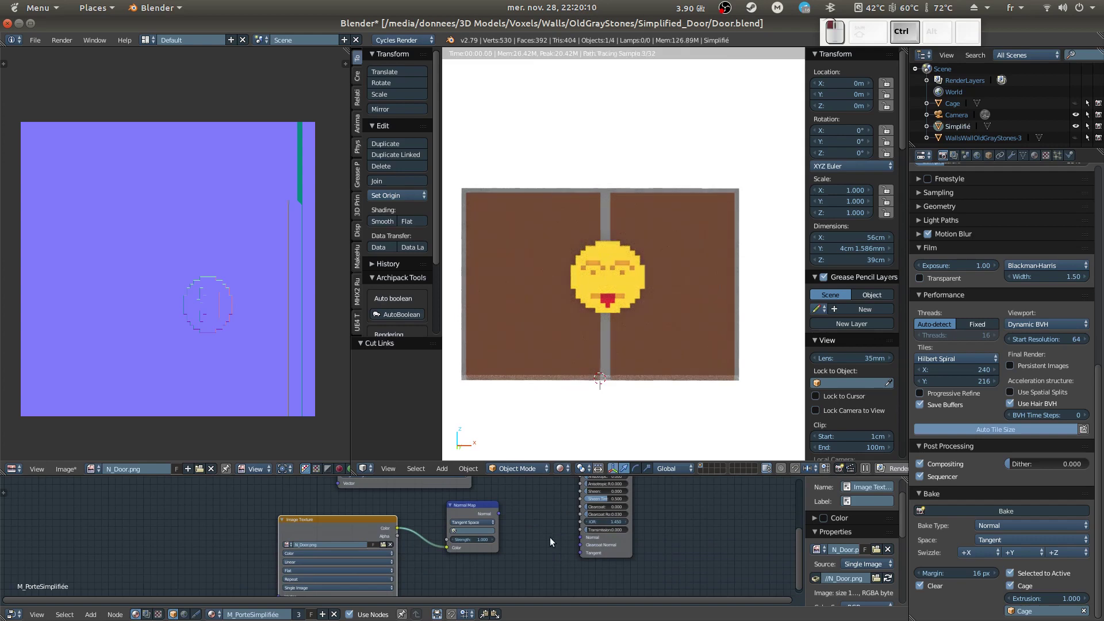
mouse_move(598, 350)
middle_down()
mouse_move(602, 324)
mouse_move(614, 328)
mouse_move(575, 351)
mouse_move(603, 345)
mouse_move(601, 333)
middle_up()
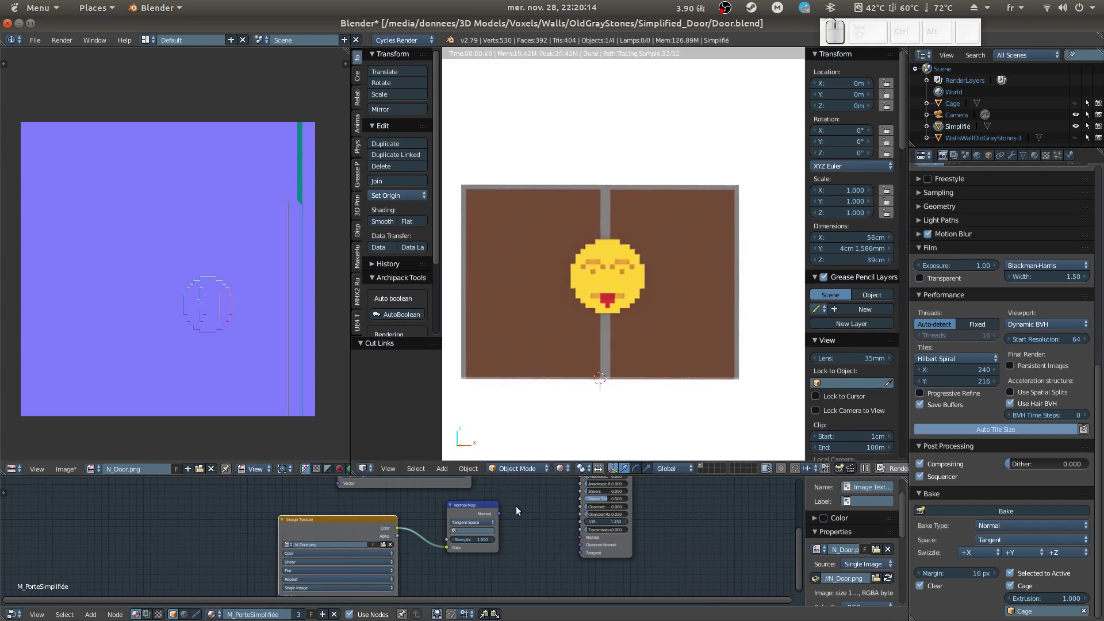
drag(499, 513, 577, 535)
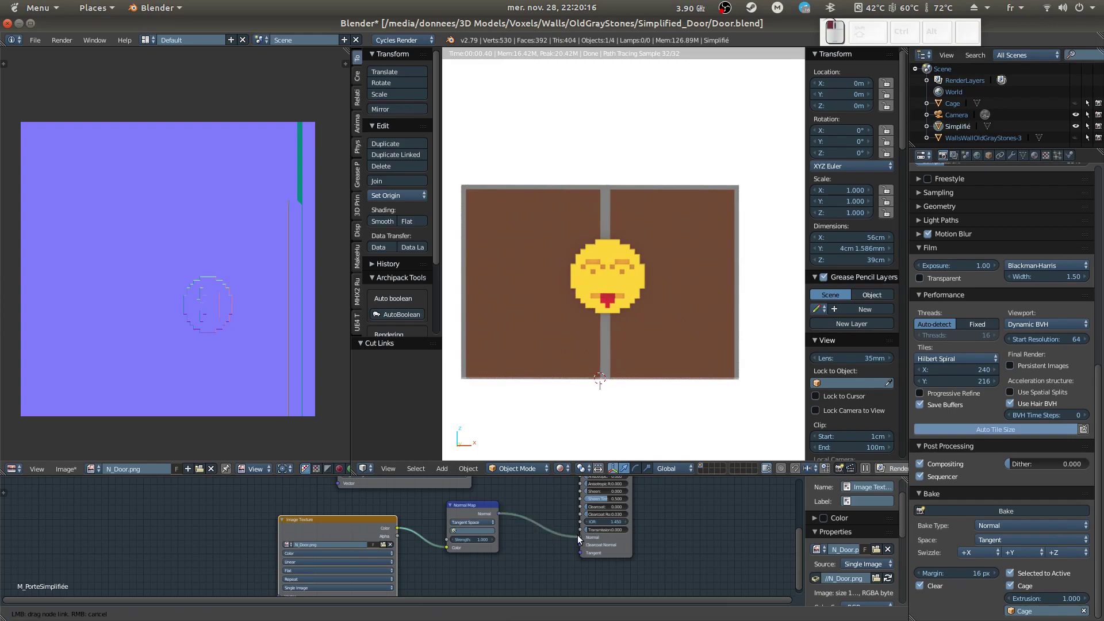
mouse_move(609, 374)
middle_down()
mouse_move(623, 353)
mouse_move(601, 358)
mouse_move(624, 368)
middle_up()
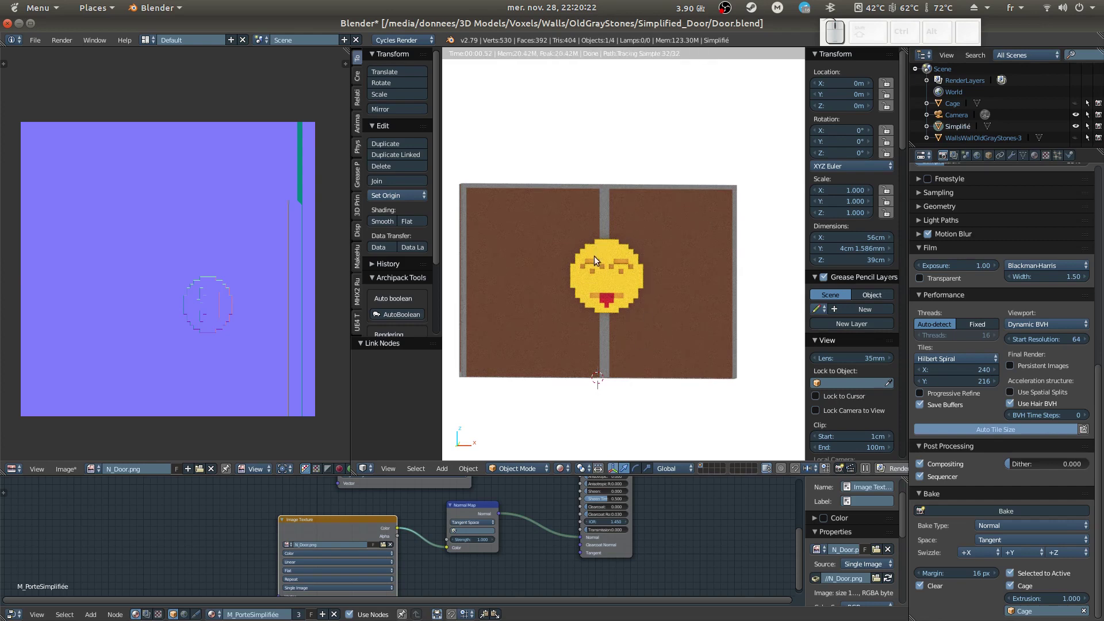
middle_drag(770, 309, 735, 301)
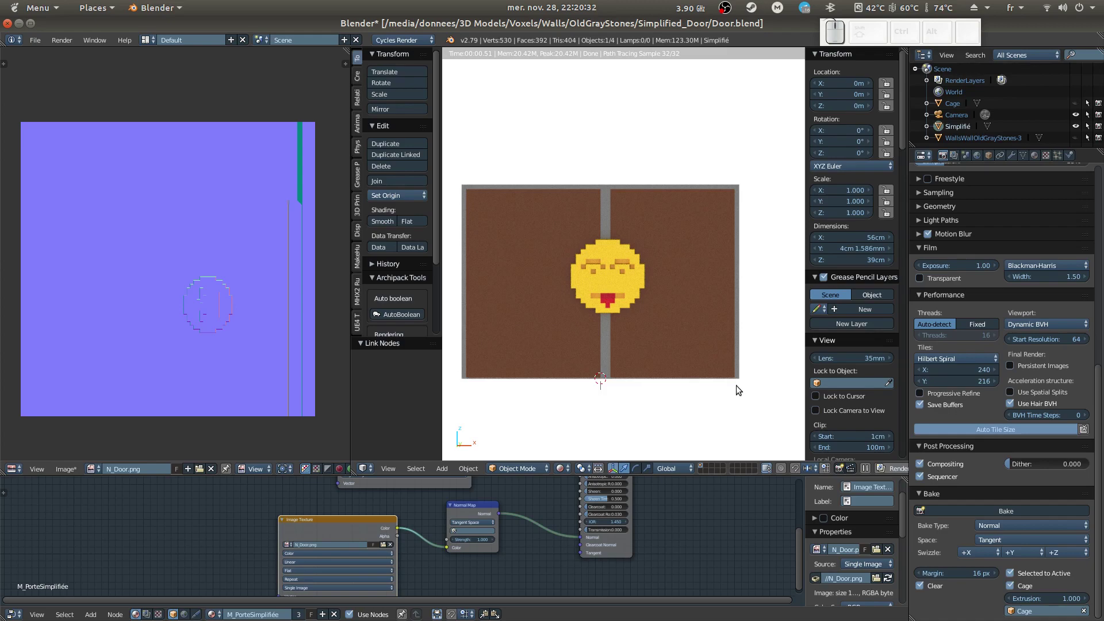
middle_drag(682, 342, 678, 340)
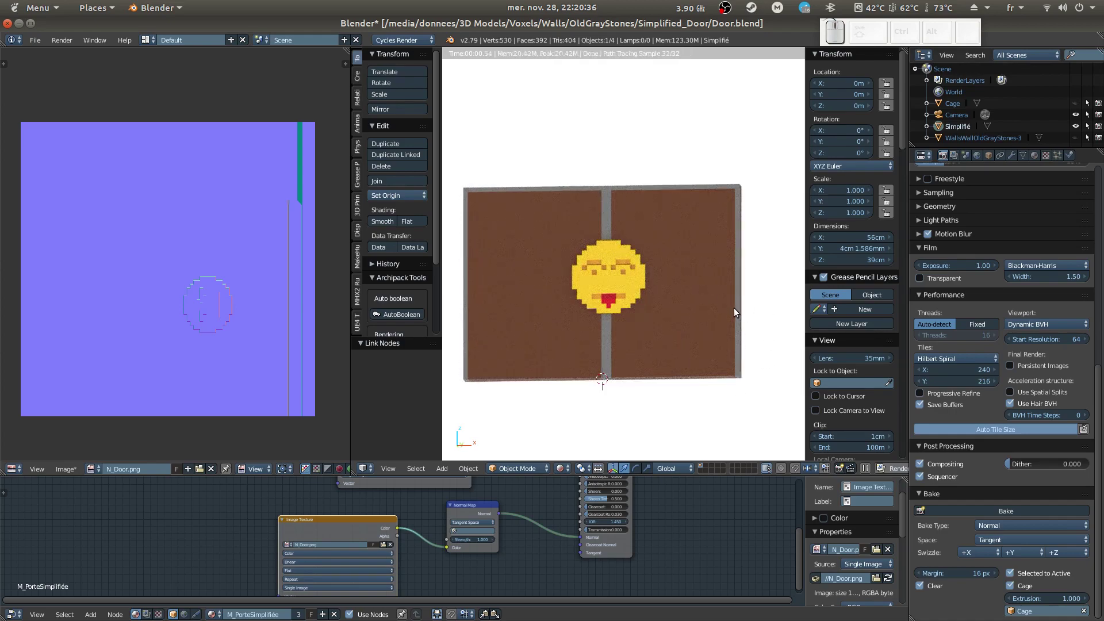
middle_drag(629, 284, 647, 356)
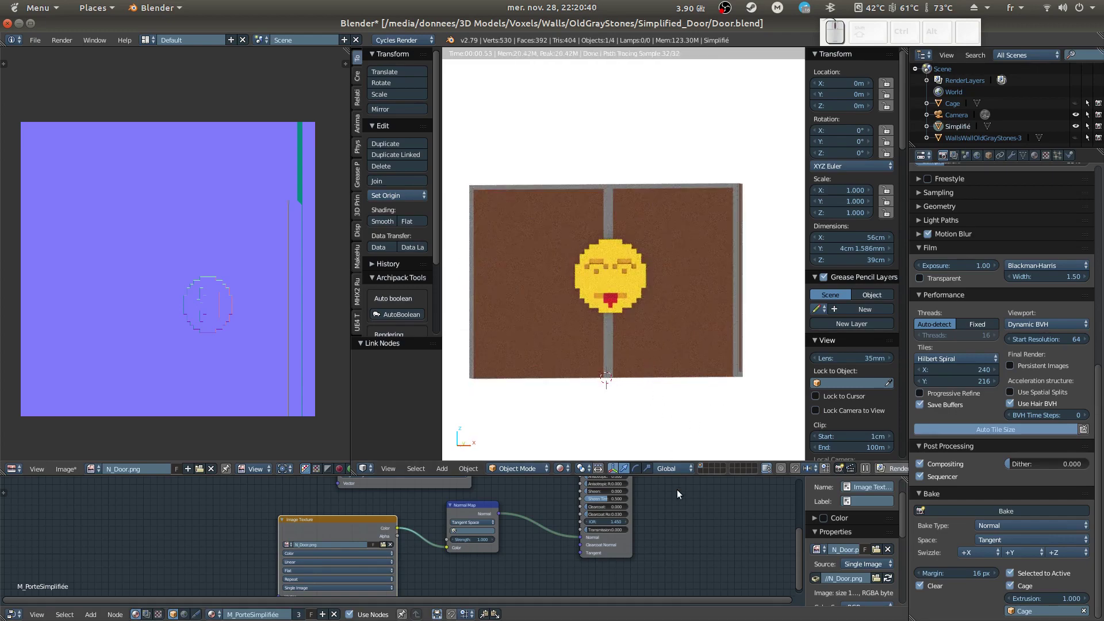
- Raise the Normal Map node's strength to 2.3 and view the rendered door at an angle
middle_drag(465, 545, 468, 554)
drag(469, 550, 469, 548)
middle_drag(665, 349, 675, 423)
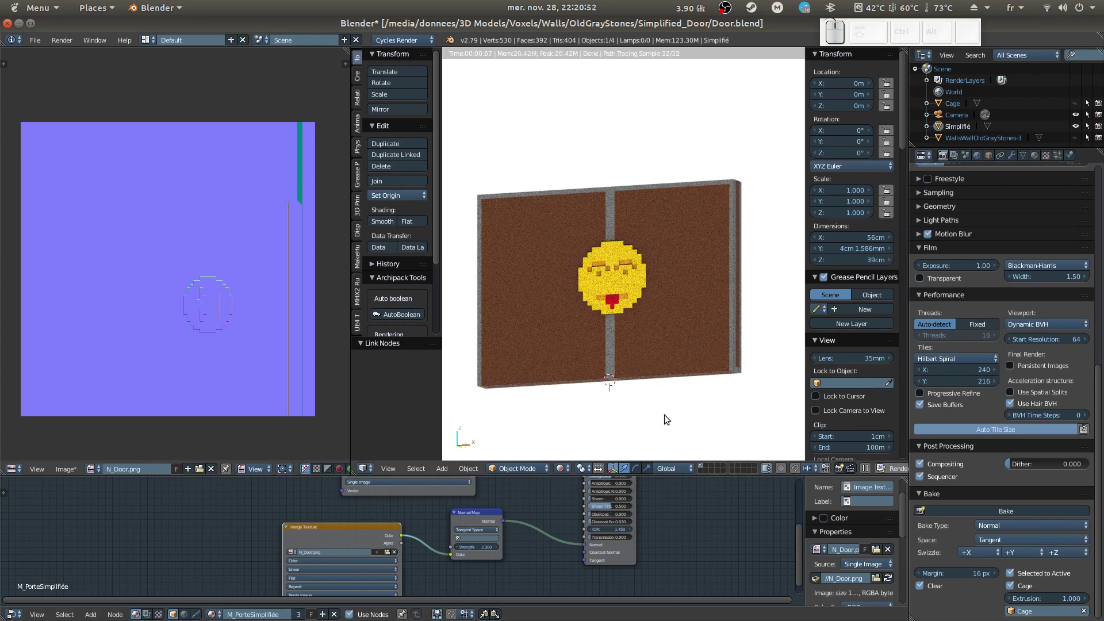
- Move the Material Output node farther away from the Principled BSDF node
middle_drag(660, 530, 558, 536)
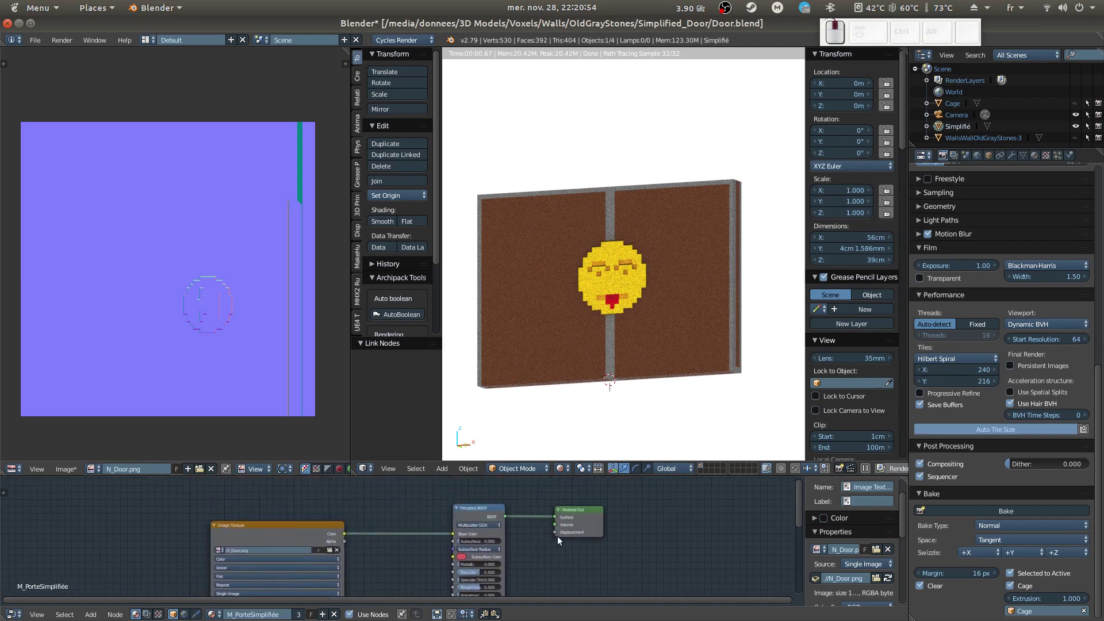
middle_drag(553, 585, 616, 568)
drag(661, 508, 719, 505)
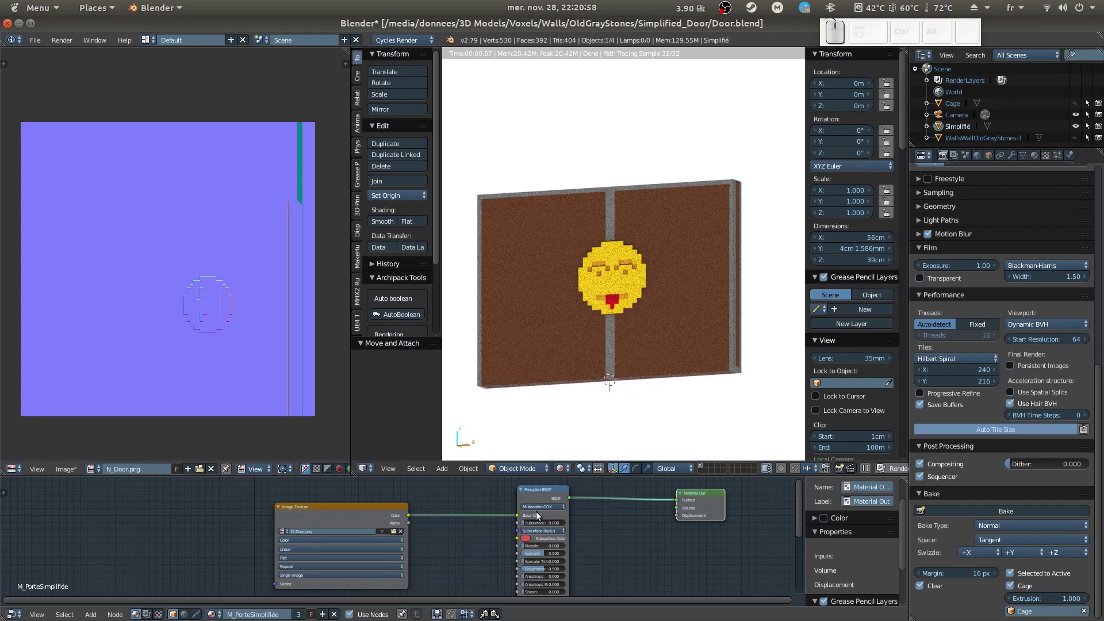
scroll(567, 489, down, 1)
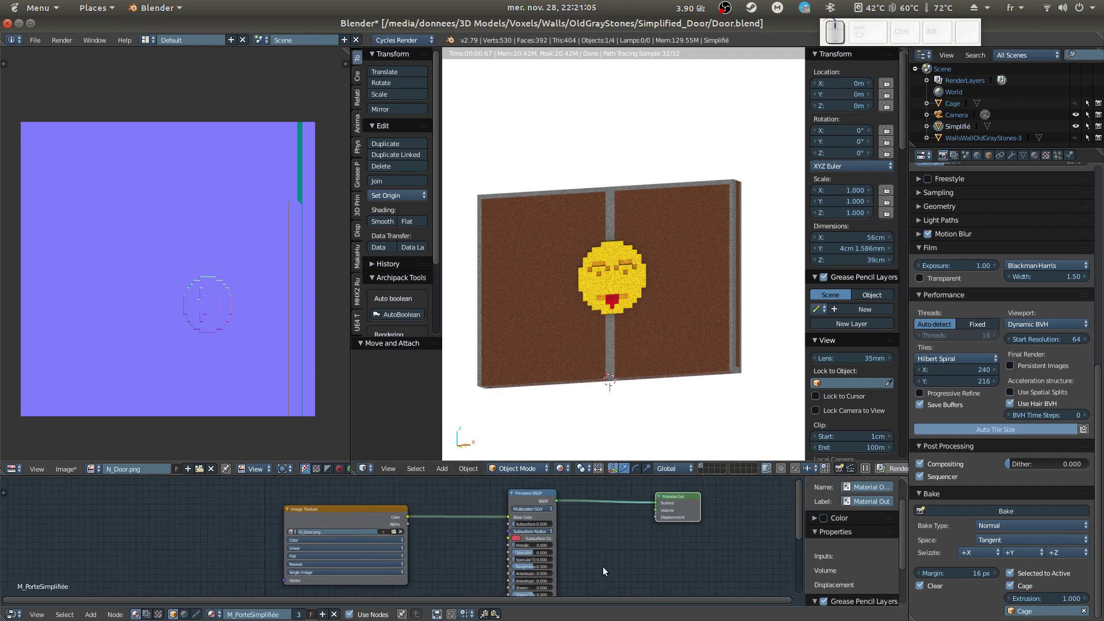
- Save the baked normal image N_Door.png to its existing file
click(72, 469)
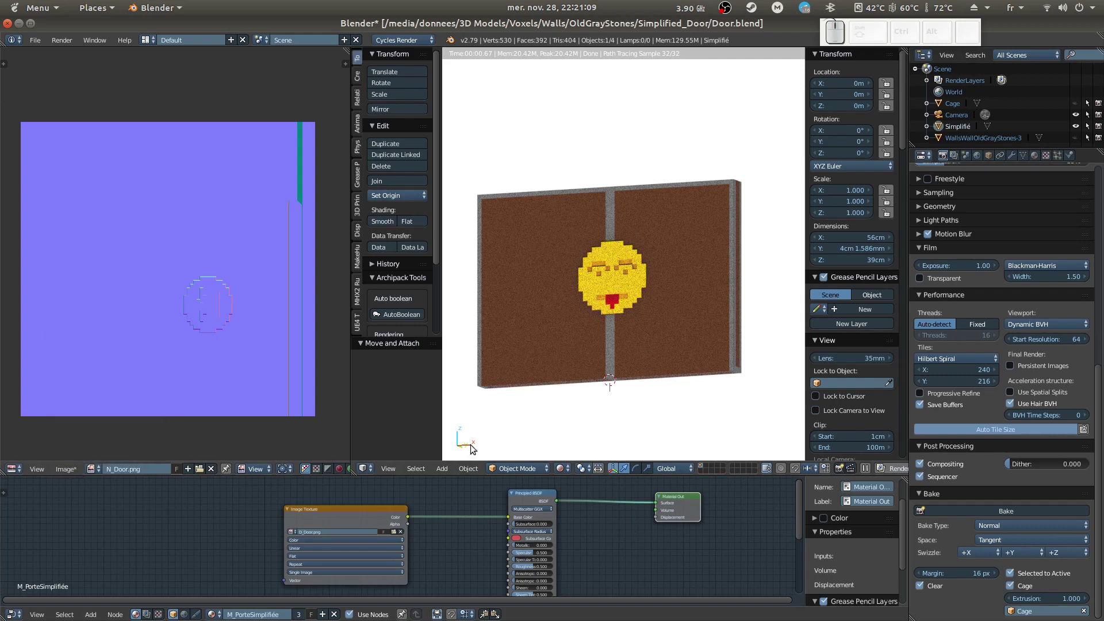
click(54, 469)
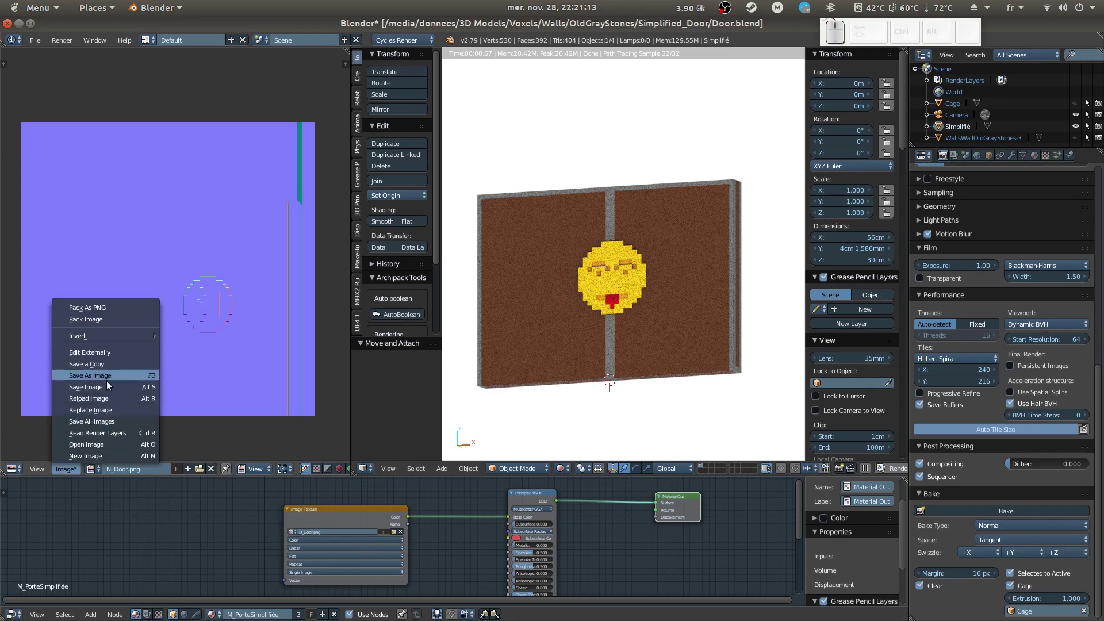
click(99, 388)
- Display the baked color image D_Door.png in the image editor and save it to its existing file
middle_drag(186, 541, 269, 534)
click(88, 468)
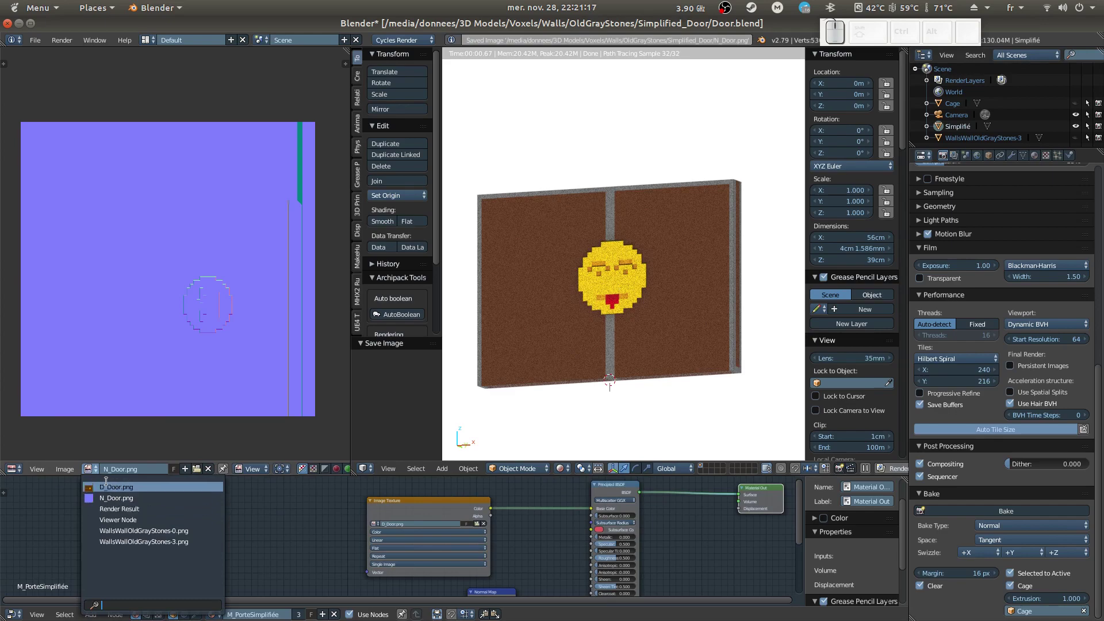
click(105, 487)
click(74, 467)
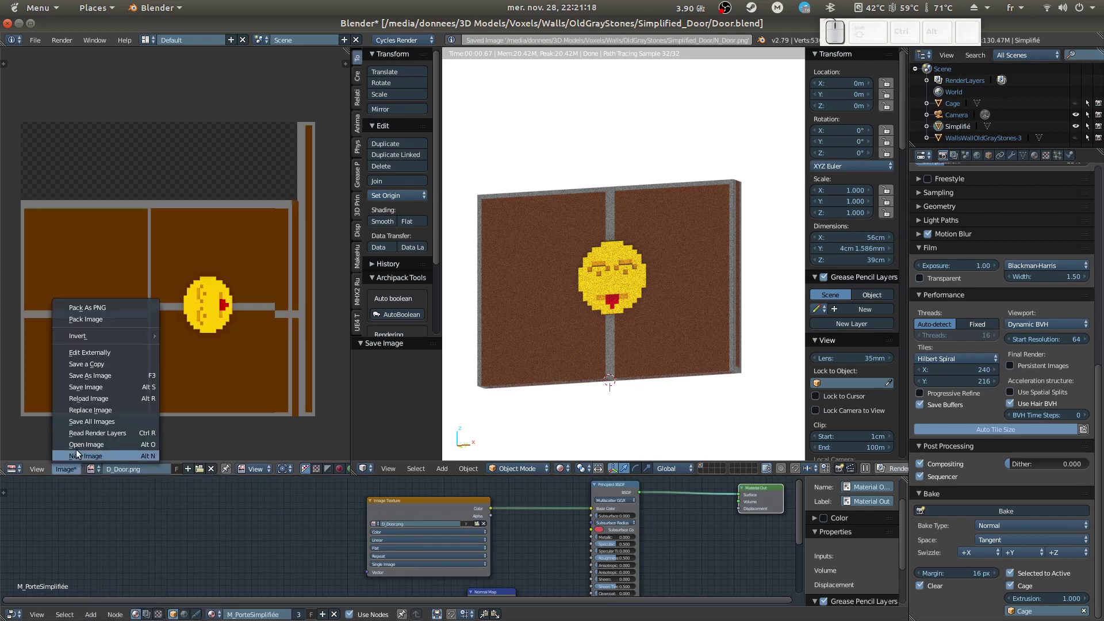
click(90, 387)
key(shift+z)
key(shift+z)
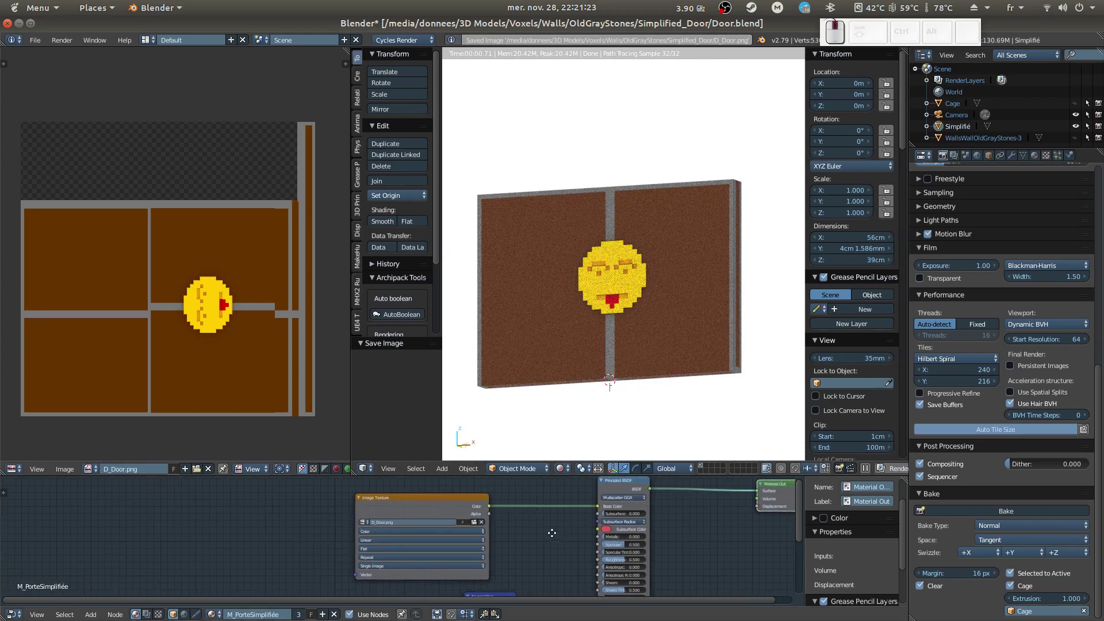
- Examine the Save As Image options and the texture files in the Simplified_Door folder, leaving without saving
scroll(565, 522, down, 2)
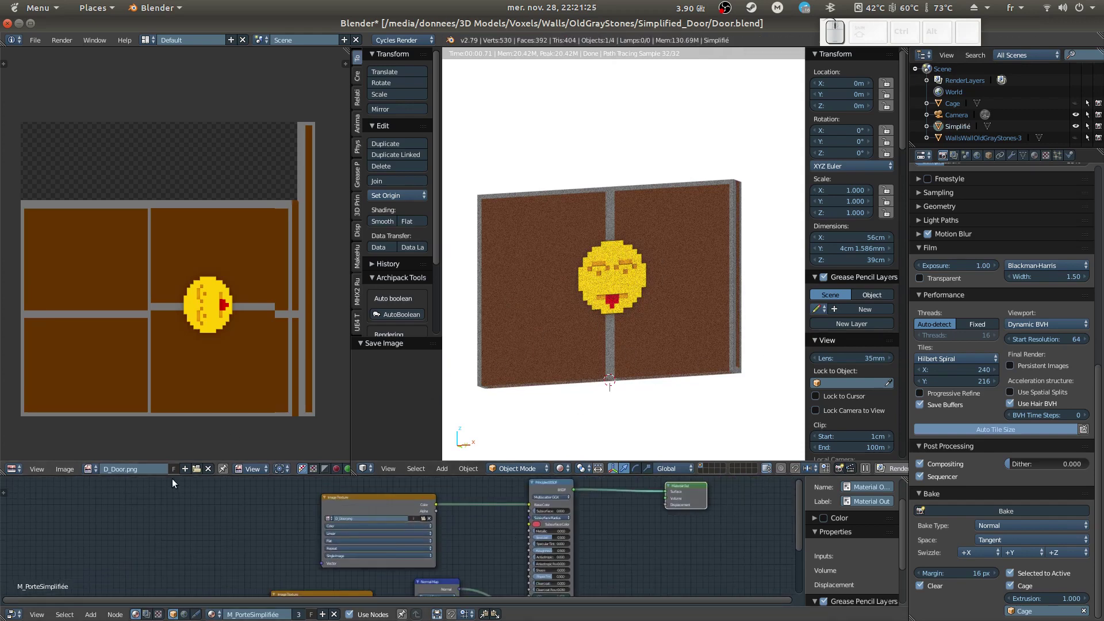
click(65, 467)
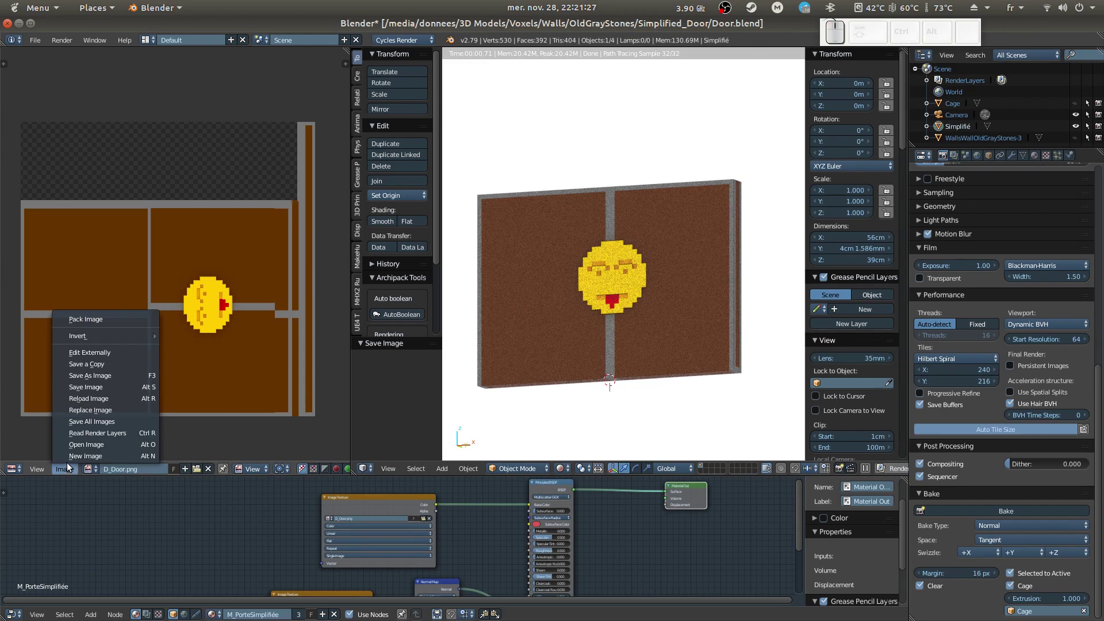
click(119, 372)
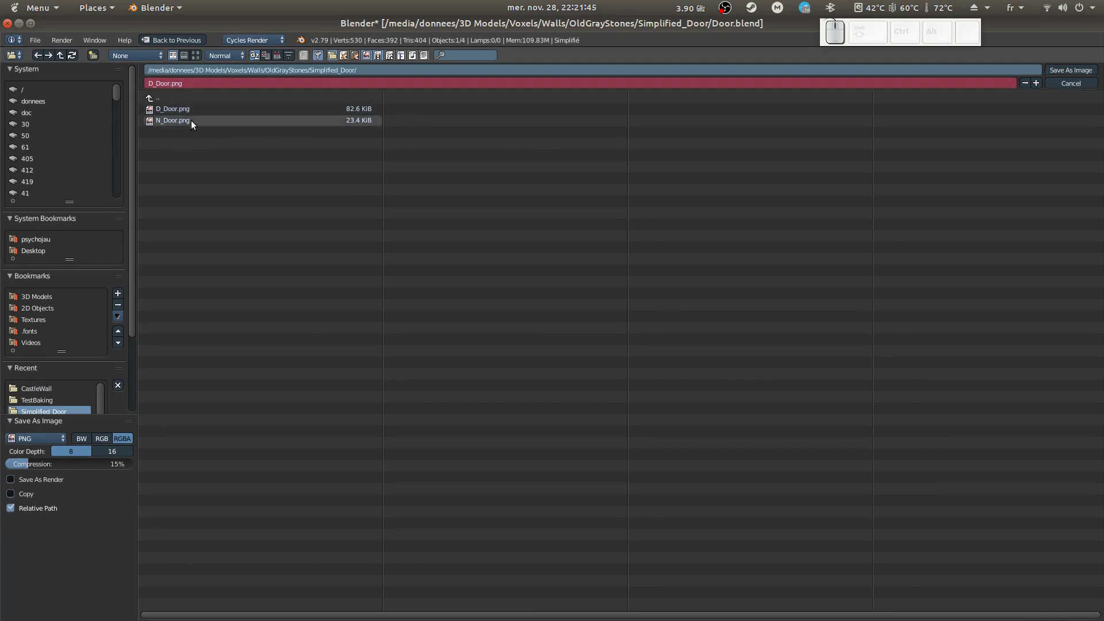
click(1081, 84)
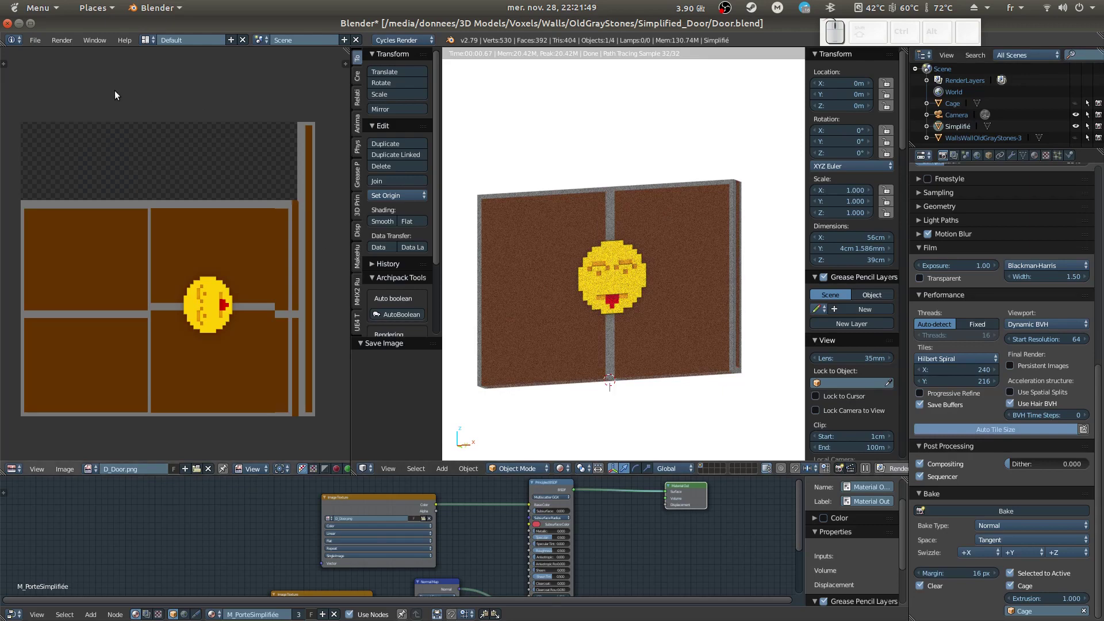
scroll(636, 372, up, 1)
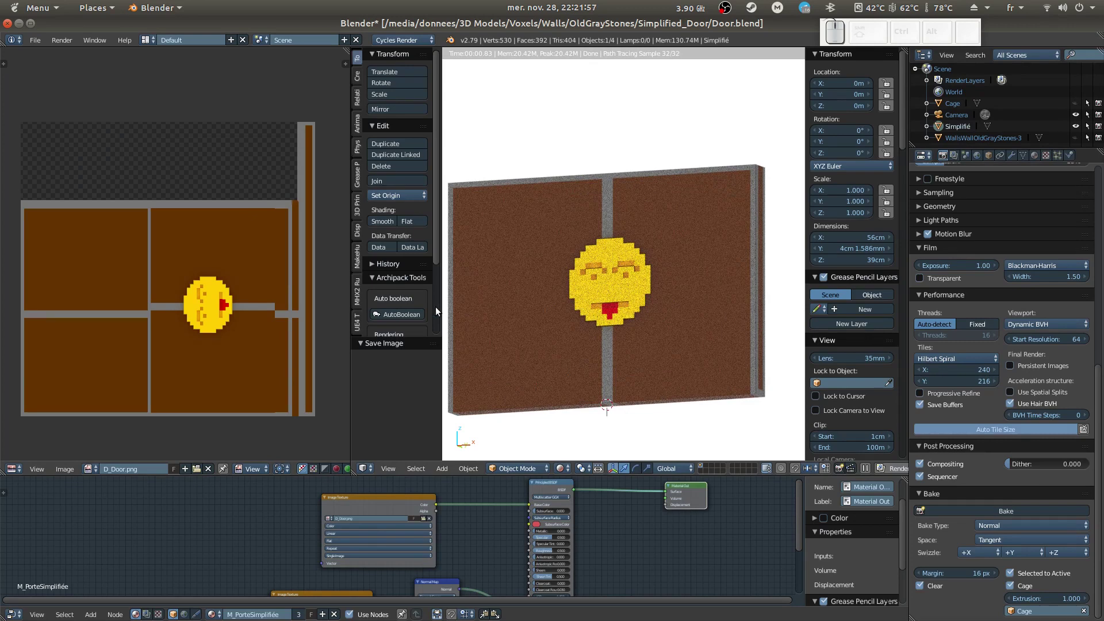
click(33, 40)
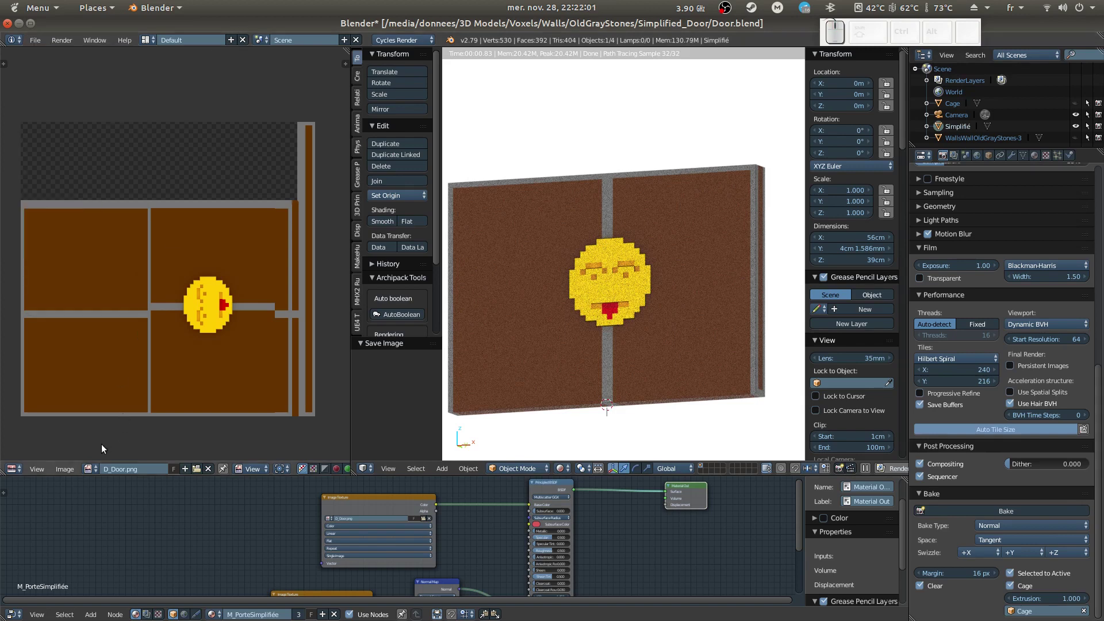
click(65, 470)
click(65, 468)
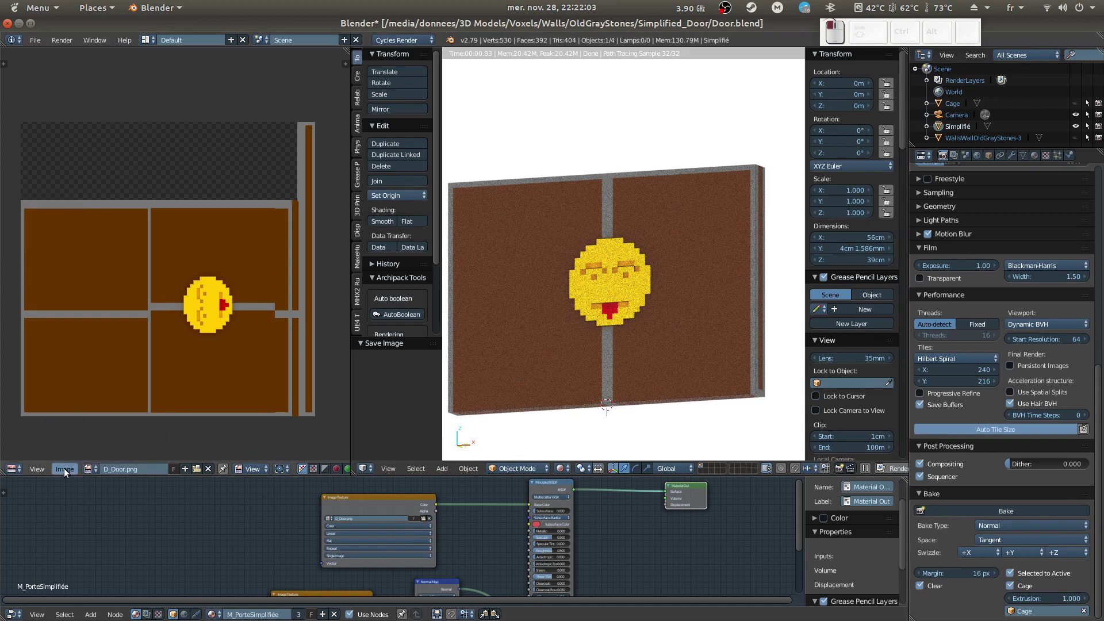